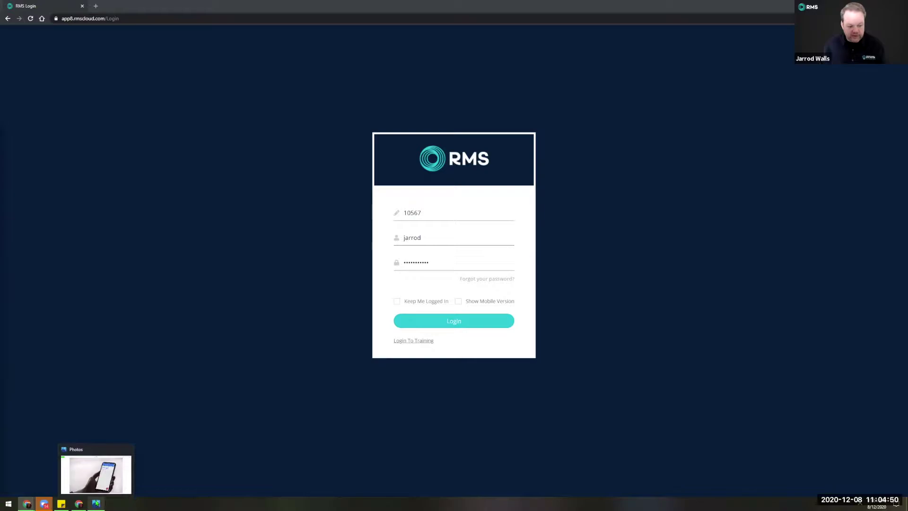
Read the code from the authenticator image, then log in with the six-digit one-time passcode.
{"action": "left_click", "coordinate": [96, 503]}
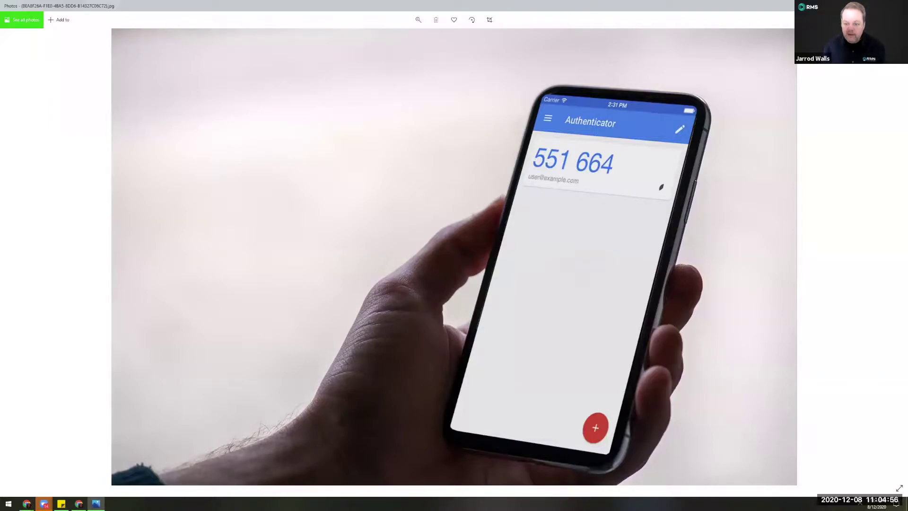
{"action": "key", "text": "alt+F4"}
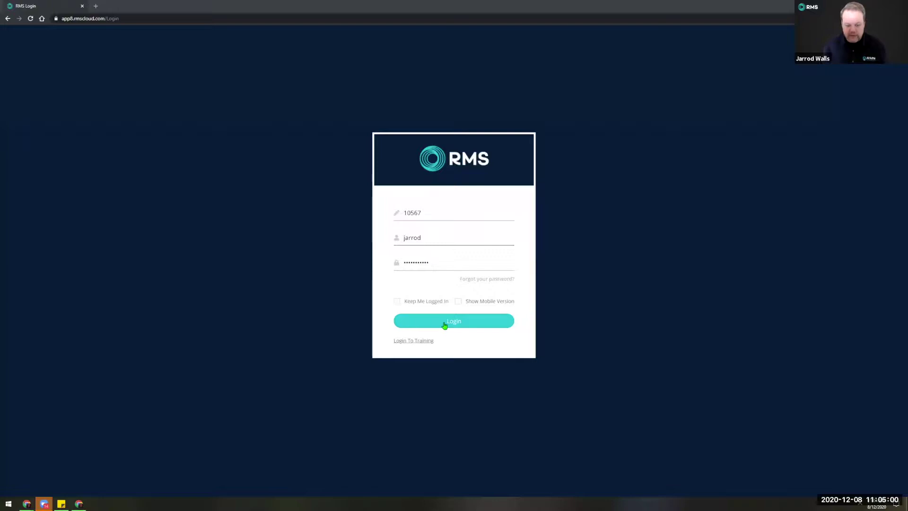
{"action": "left_click", "coordinate": [447, 323]}
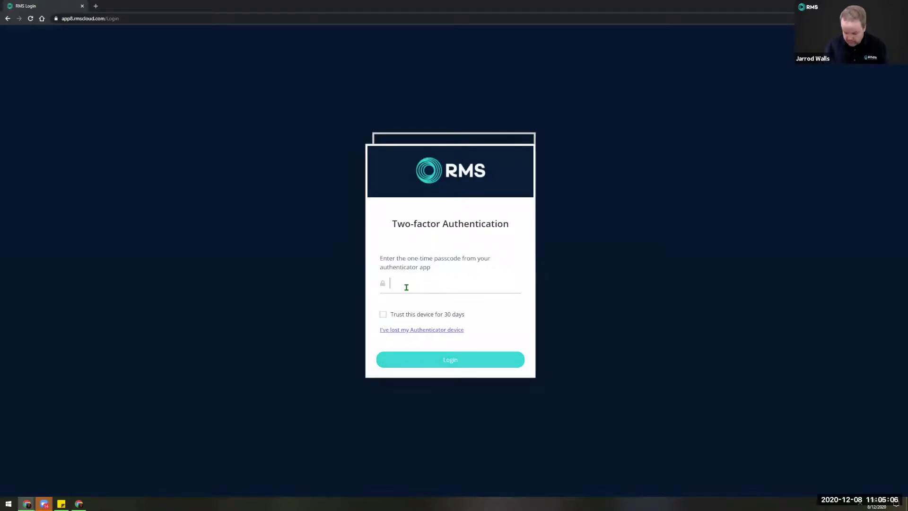
{"action": "key", "text": "BackSpace"}
{"action": "key", "text": "Return"}
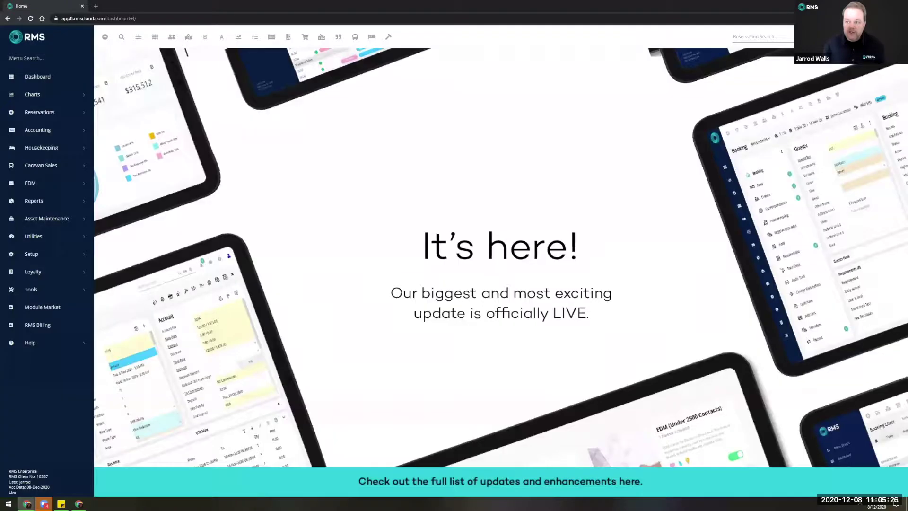
Log out of RMS Cloud and fill in the saved client number on the login page.
{"action": "left_click", "coordinate": [889, 37]}
{"action": "left_click", "coordinate": [807, 137]}
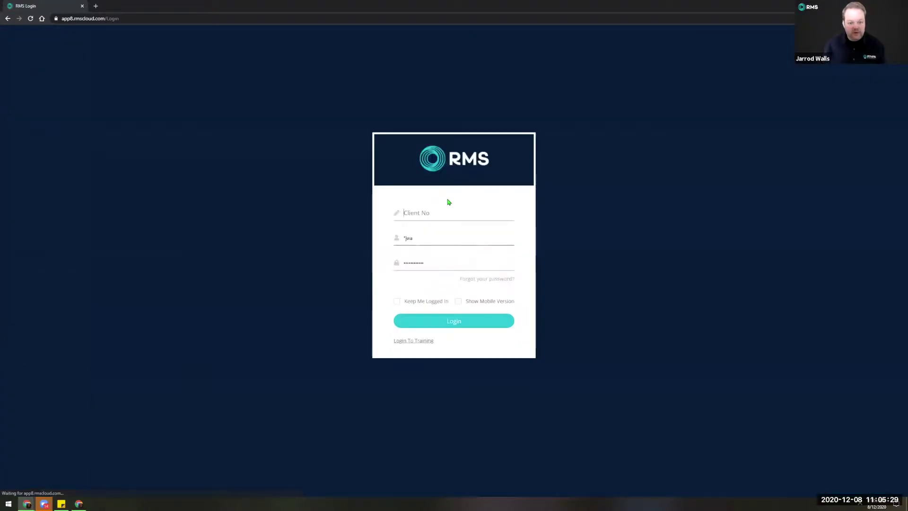
{"action": "left_click", "coordinate": [449, 210]}
{"action": "key", "text": "Down"}
{"action": "key", "text": "Return"}
Log in with username and password, then use 'I've lost my Authenticator device' to exit to login.
{"action": "key", "text": "Tab"}
{"action": "type", "text": "jarrod"}
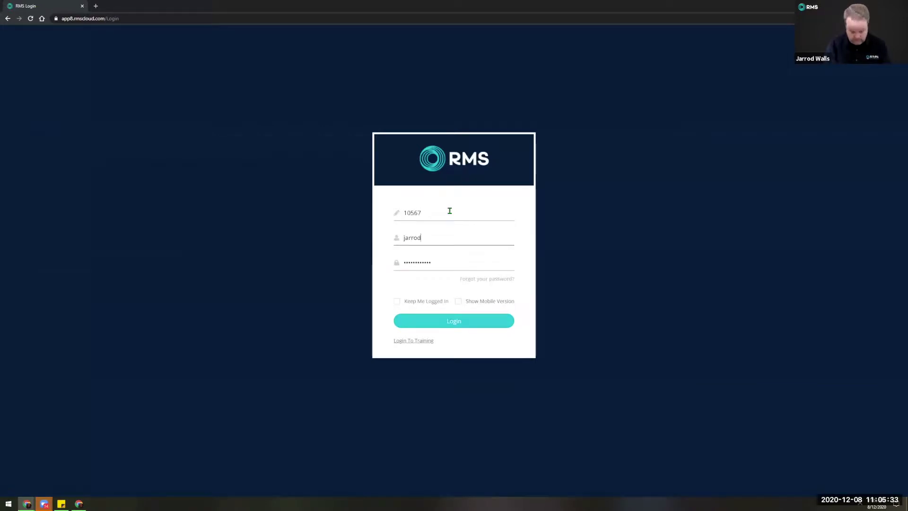
{"action": "key", "text": "Tab"}
{"action": "type", "text": "a••••••••••"}
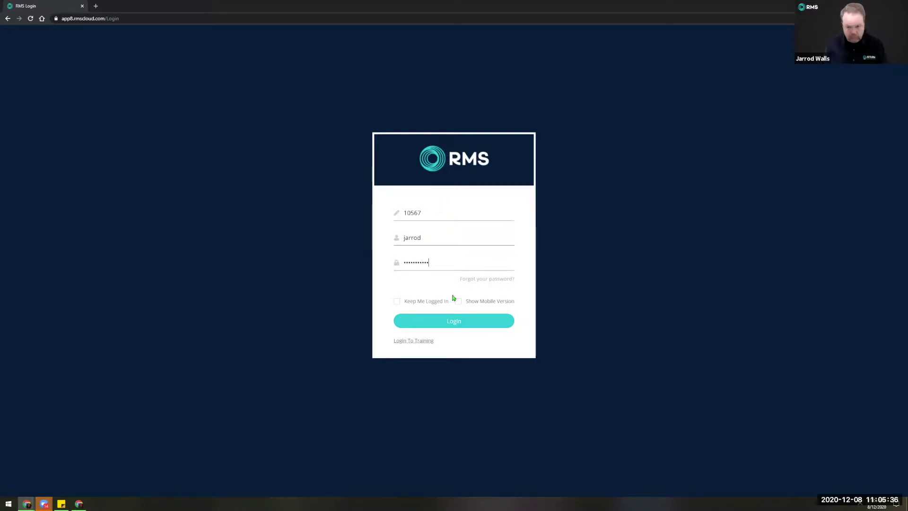
{"action": "left_click", "coordinate": [453, 320]}
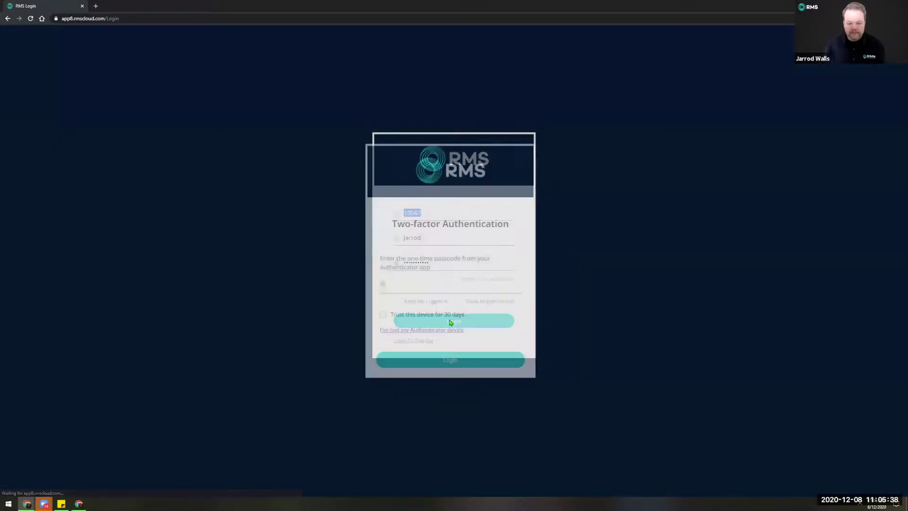
{"action": "left_click", "coordinate": [391, 282]}
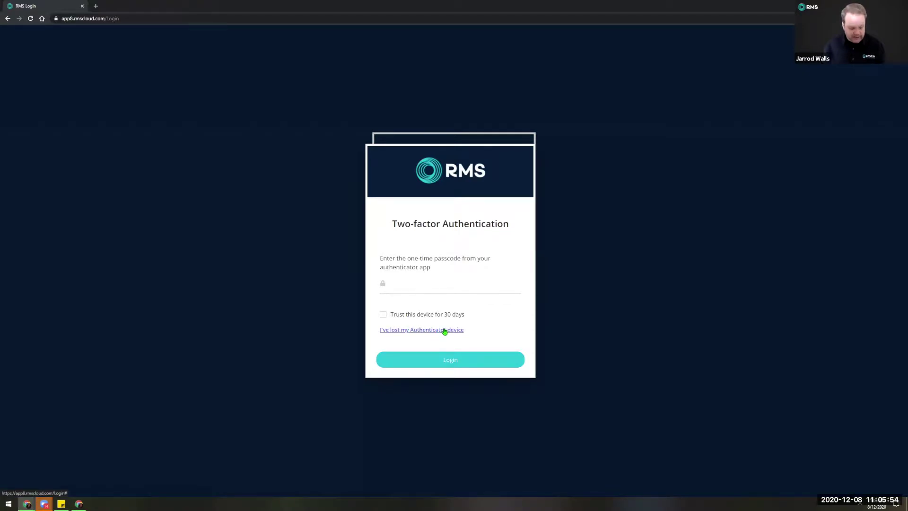
{"action": "left_click", "coordinate": [461, 330]}
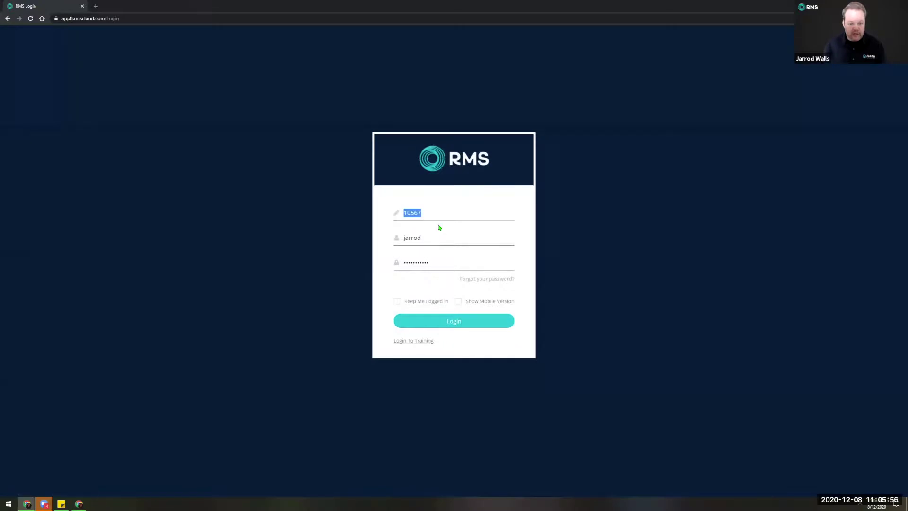
Log in with the staff username and password, confirming via Sign in with Google.
{"action": "key", "text": "Tab"}
{"action": "type", "text": "*jwa"}
{"action": "key", "text": "Tab"}
{"action": "type", "text": "•••••••"}
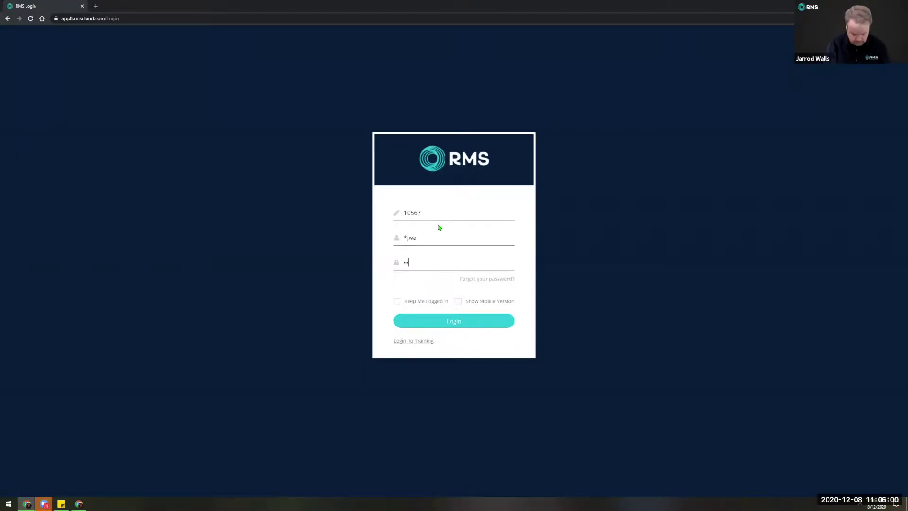
{"action": "key", "text": "Return"}
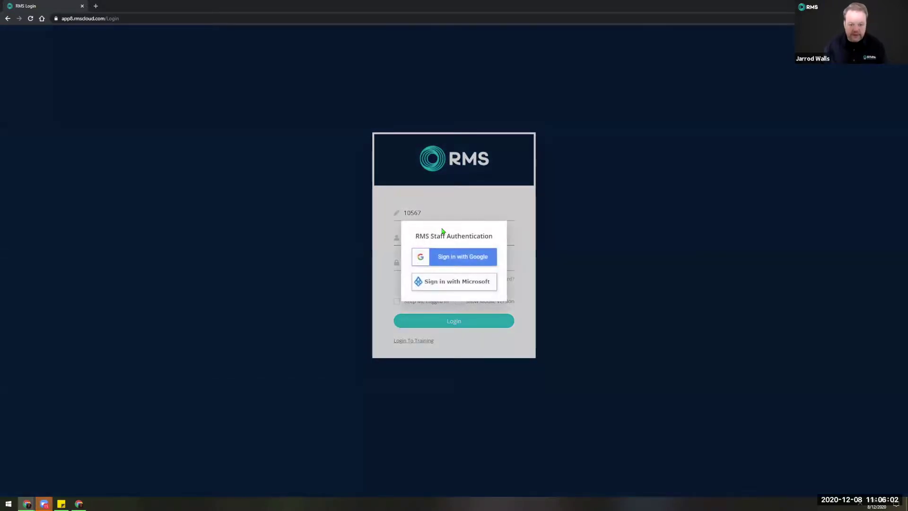
{"action": "left_click", "coordinate": [446, 259]}
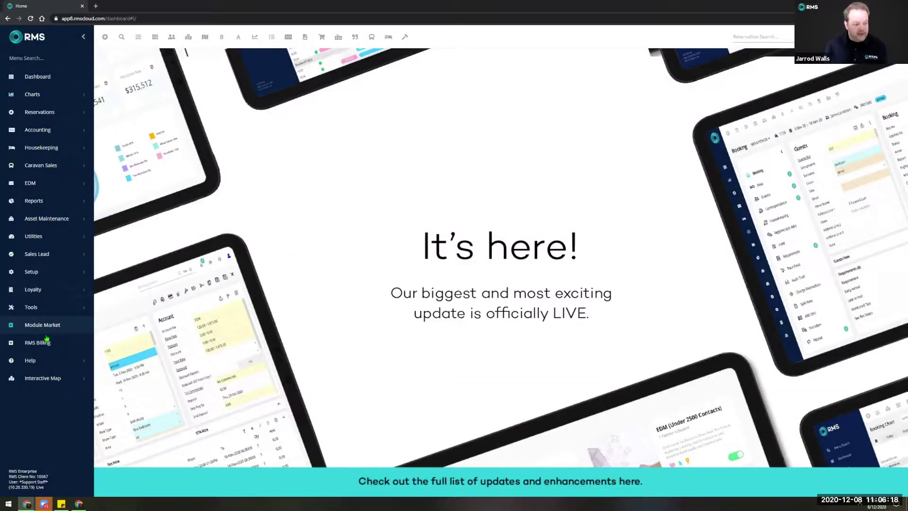
Open the User Information list under Setup > Users.
{"action": "left_click", "coordinate": [43, 271]}
{"action": "scroll", "coordinate": [45, 407], "scroll_direction": "down", "scroll_amount": 3}
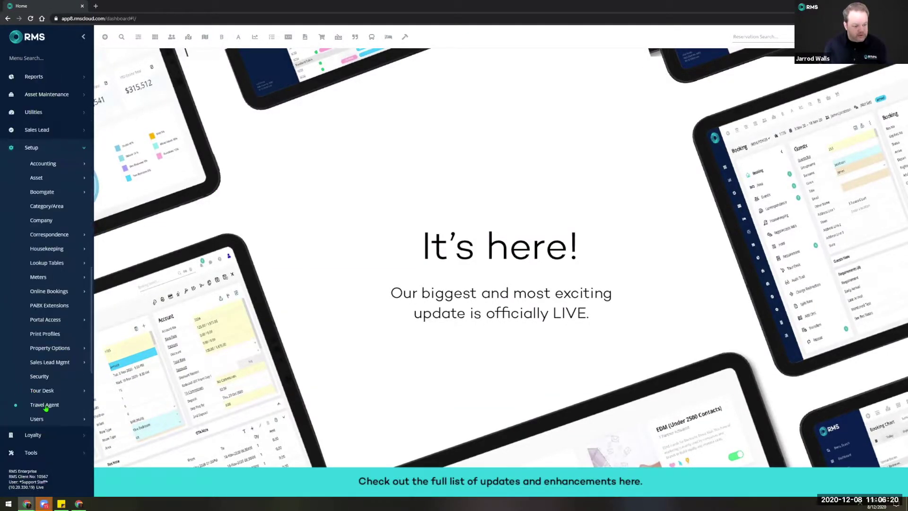
{"action": "left_click", "coordinate": [54, 419]}
{"action": "left_click", "coordinate": [52, 461]}
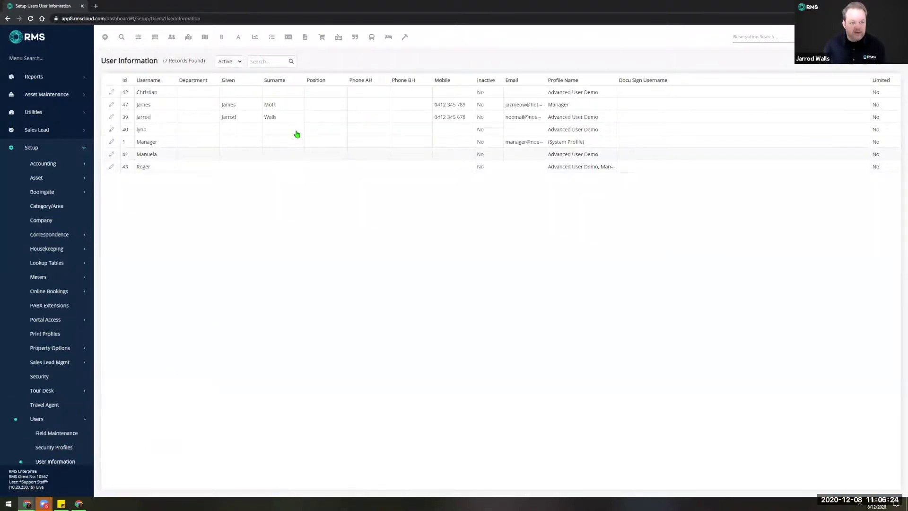
Review one user's record, close it, and go to the Security Profiles list.
{"action": "double_click", "coordinate": [314, 117]}
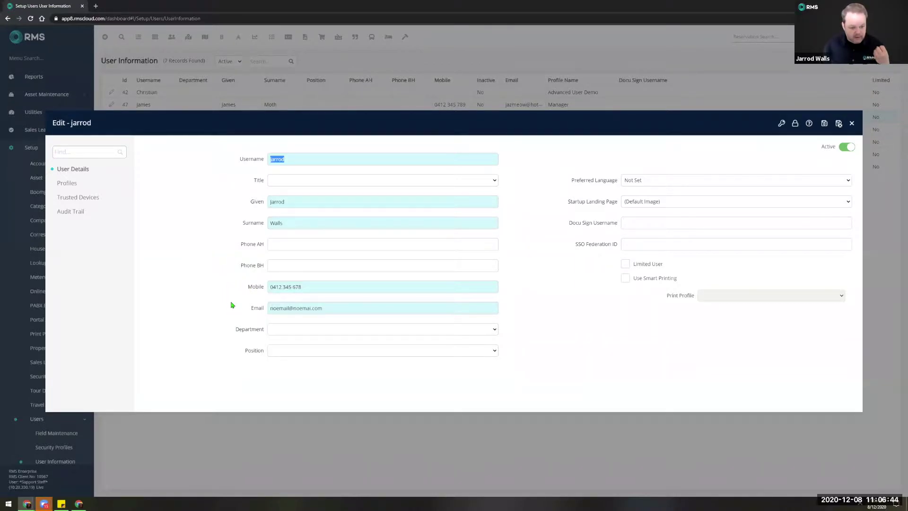
{"action": "left_click", "coordinate": [649, 317]}
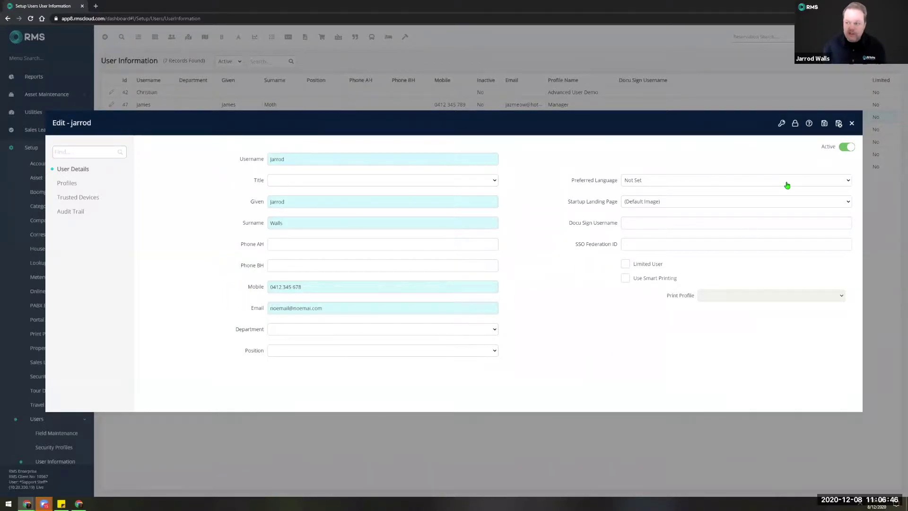
{"action": "left_click", "coordinate": [851, 124]}
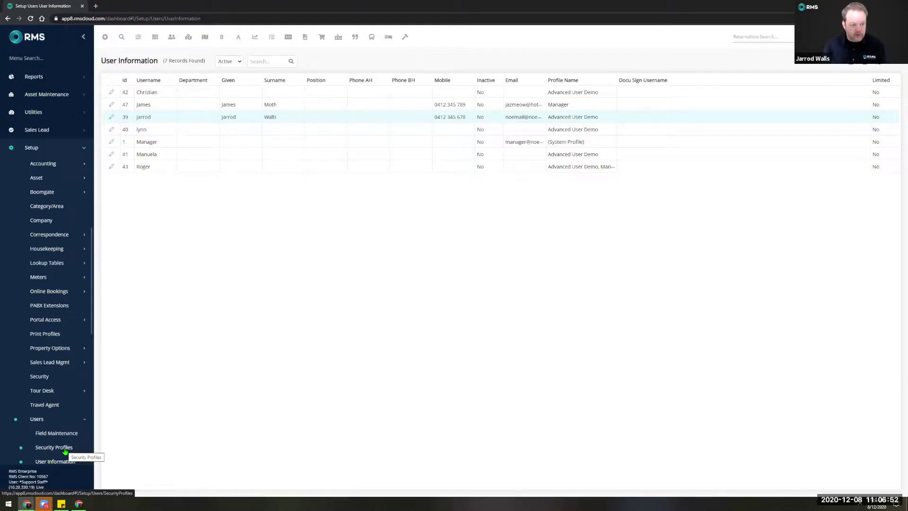
{"action": "left_click", "coordinate": [64, 452]}
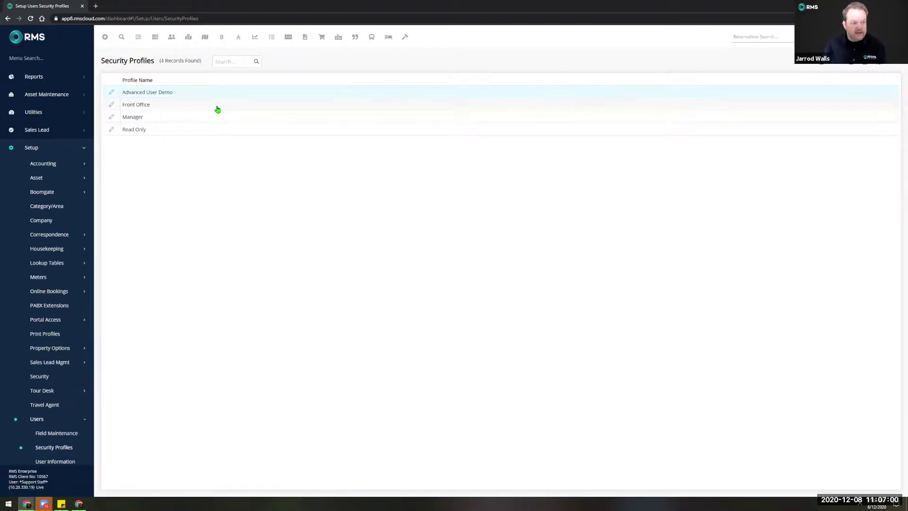
Check the Front Office profile, then open the Manager profile with its permission filter focused.
{"action": "left_click", "coordinate": [191, 106]}
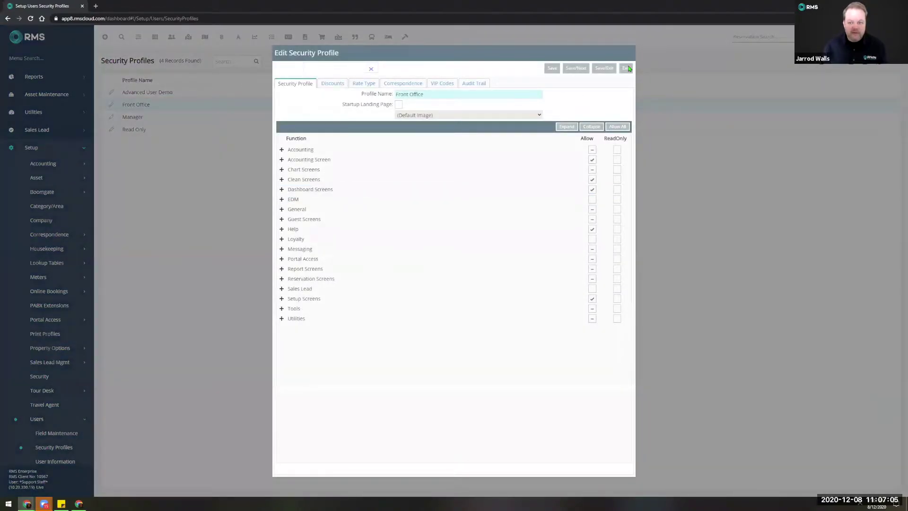
{"action": "left_click", "coordinate": [625, 68]}
{"action": "left_click", "coordinate": [150, 122]}
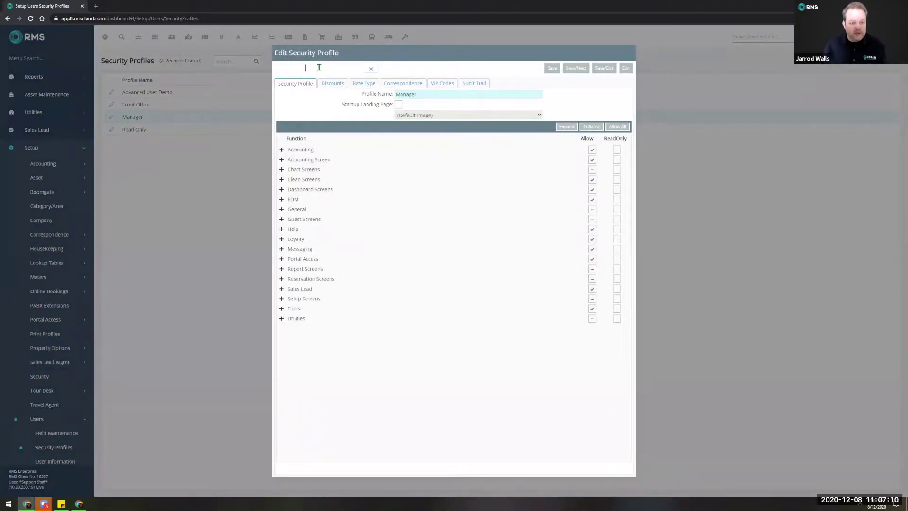
{"action": "left_click", "coordinate": [319, 67]}
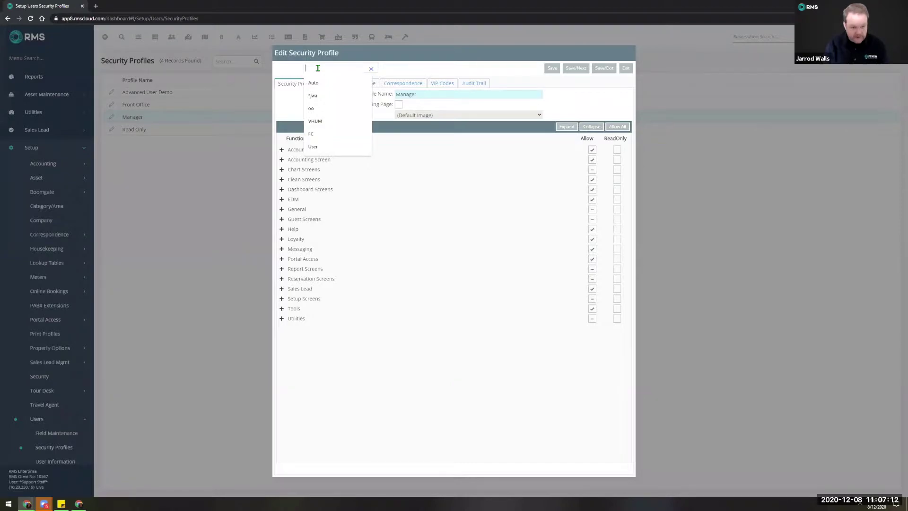
Filter Manager permissions by 'factor', confirm Two-Factor Administrator is No, and exit the profile.
{"action": "type", "text": "factor"}
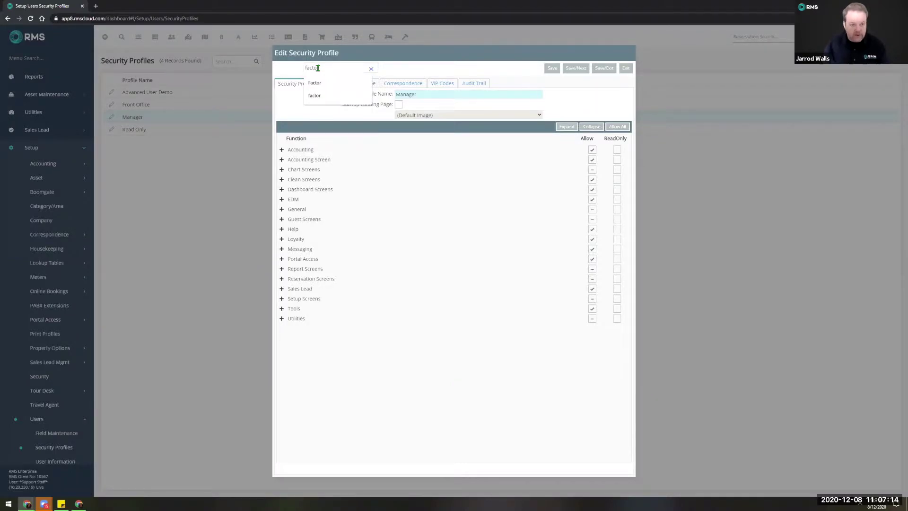
{"action": "left_click", "coordinate": [282, 299]}
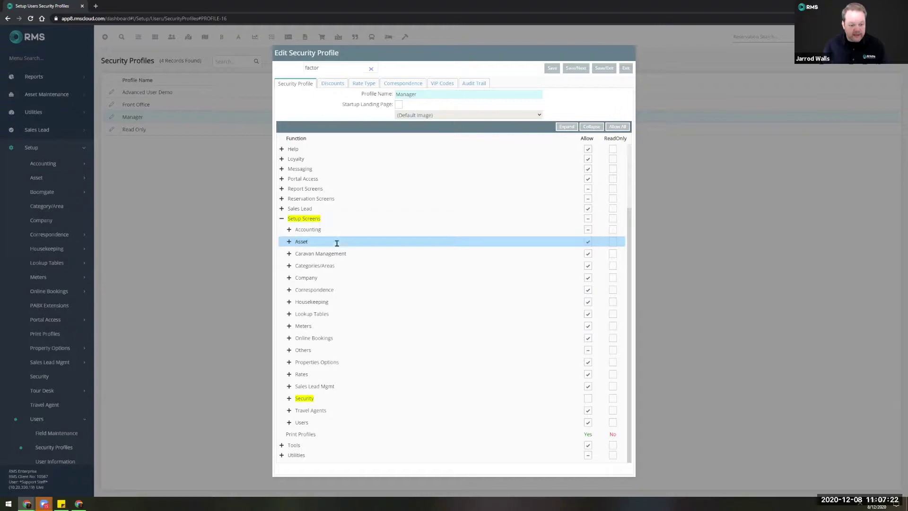
{"action": "left_click", "coordinate": [289, 399]}
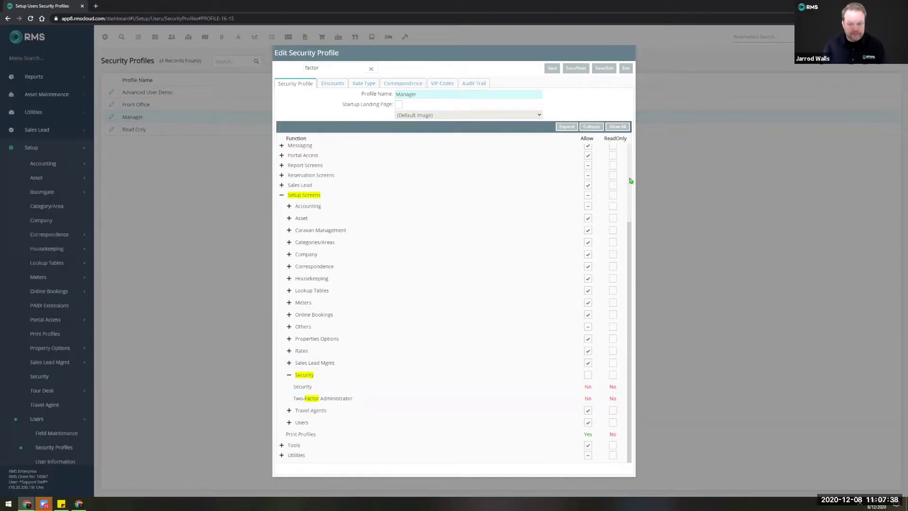
{"action": "left_click", "coordinate": [625, 68]}
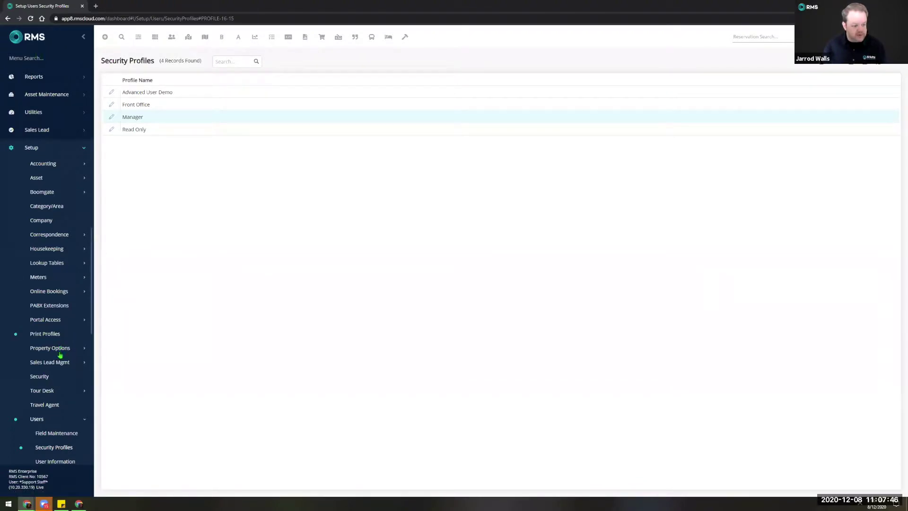
Open Setup > Security to display the empty SSO settings.
{"action": "left_click", "coordinate": [60, 376]}
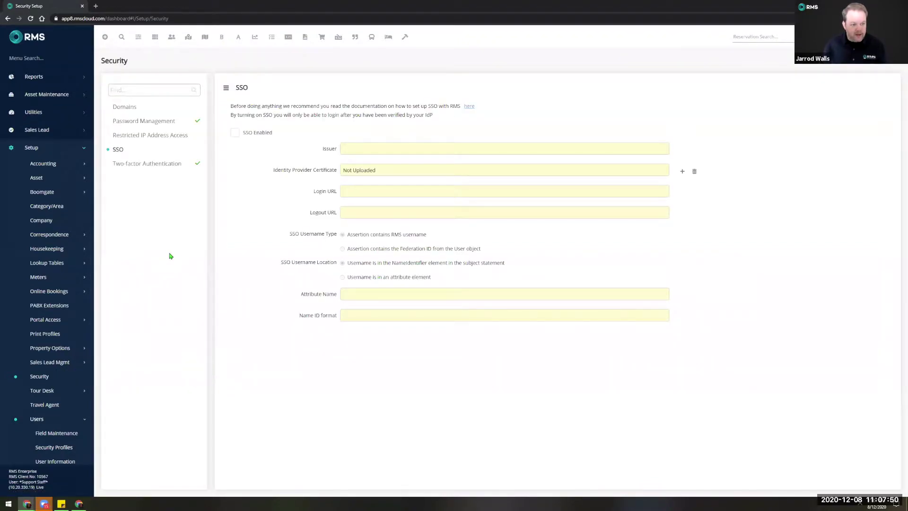
View Password Management: 60-day expiry, 8-character minimum, 120-minute auto log off, 8 attempts.
{"action": "left_click", "coordinate": [139, 124]}
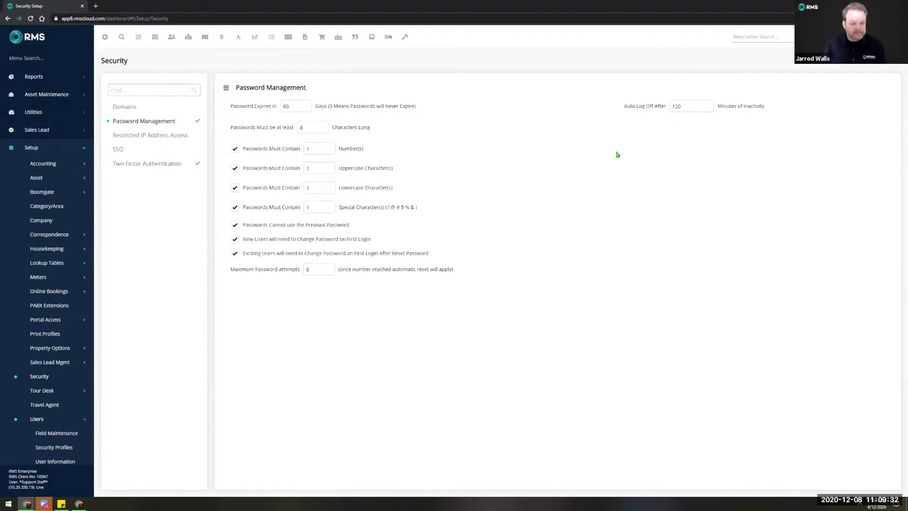
View the Restricted IP Address Access settings, then return to the SSO settings.
{"action": "left_click", "coordinate": [140, 138]}
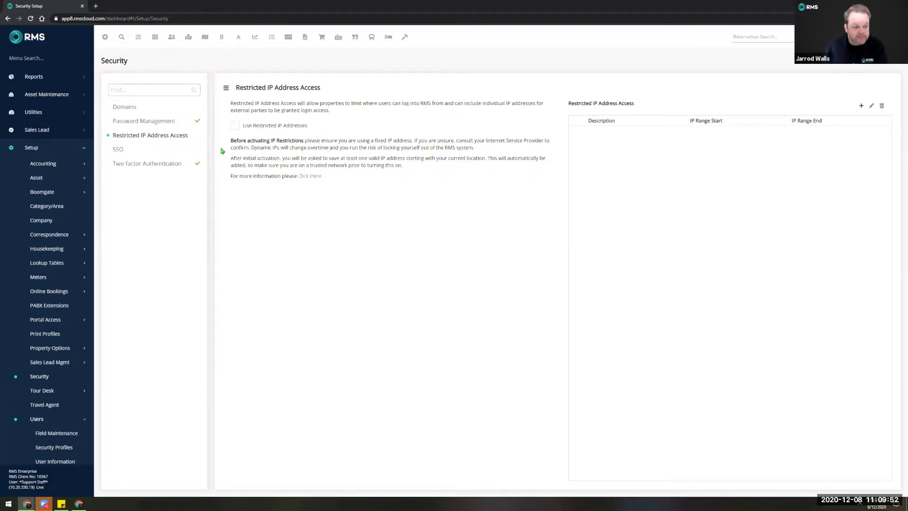
{"action": "left_click", "coordinate": [130, 150]}
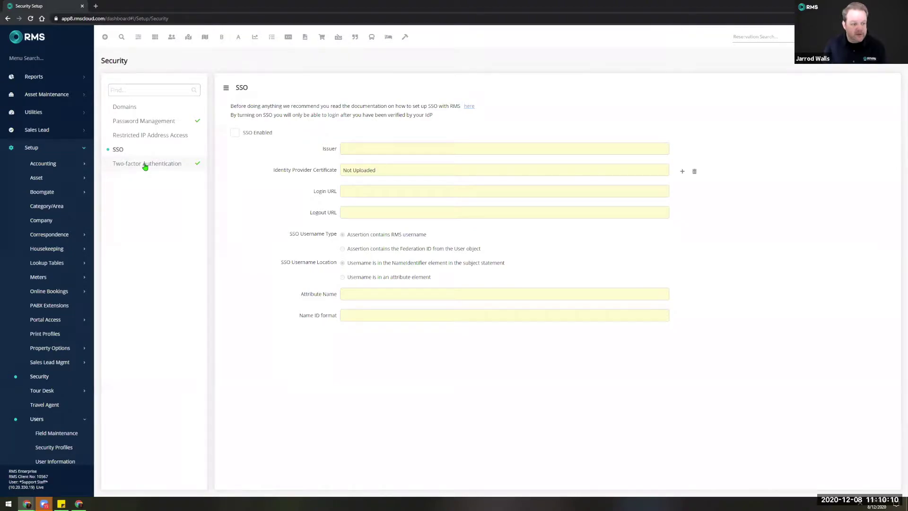
Show the Two-factor Authentication settings and open Add IP Range for a bypass range.
{"action": "left_click", "coordinate": [145, 166]}
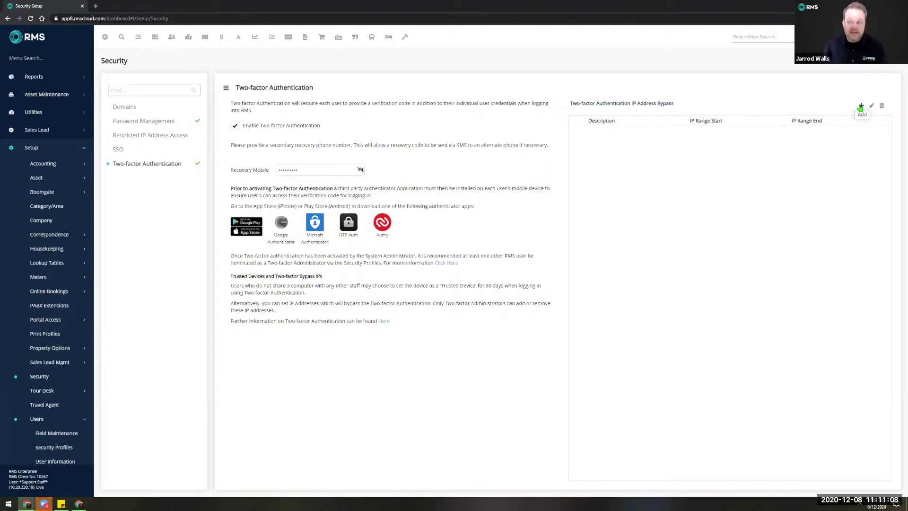
{"action": "left_click", "coordinate": [860, 108]}
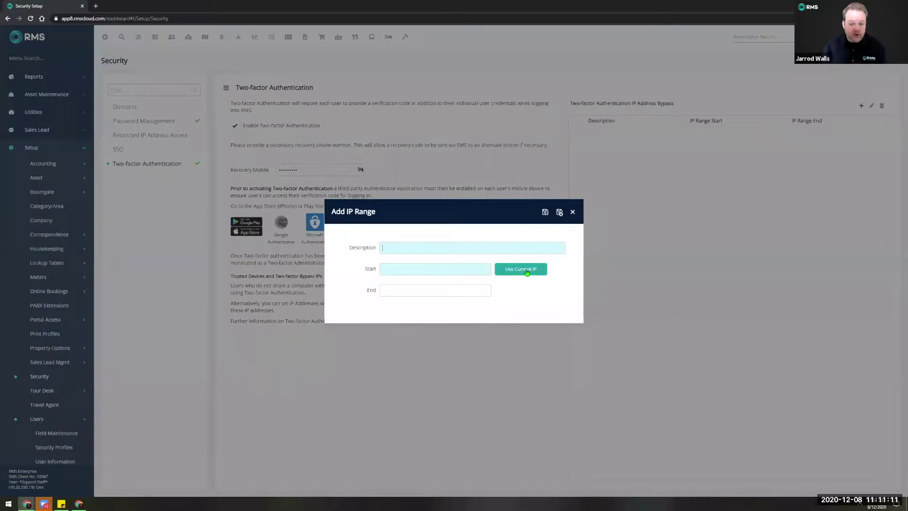
Fill the IP range start with the current IP, then discard the Add IP Range dialog unsaved.
{"action": "left_click", "coordinate": [526, 272]}
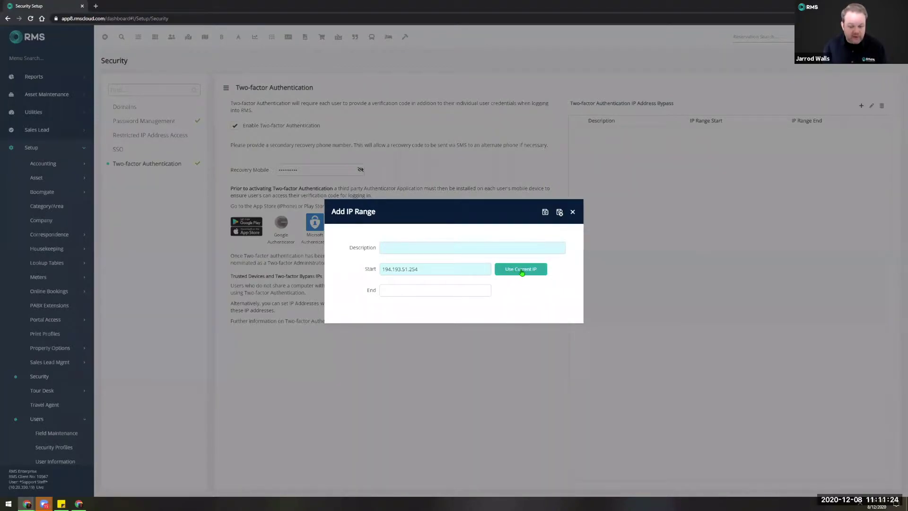
{"action": "left_click", "coordinate": [411, 269]}
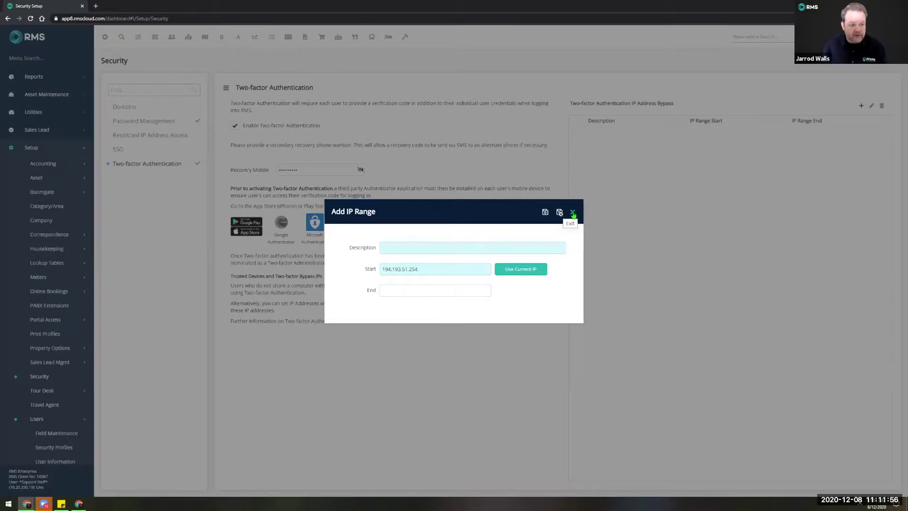
{"action": "left_click", "coordinate": [573, 213]}
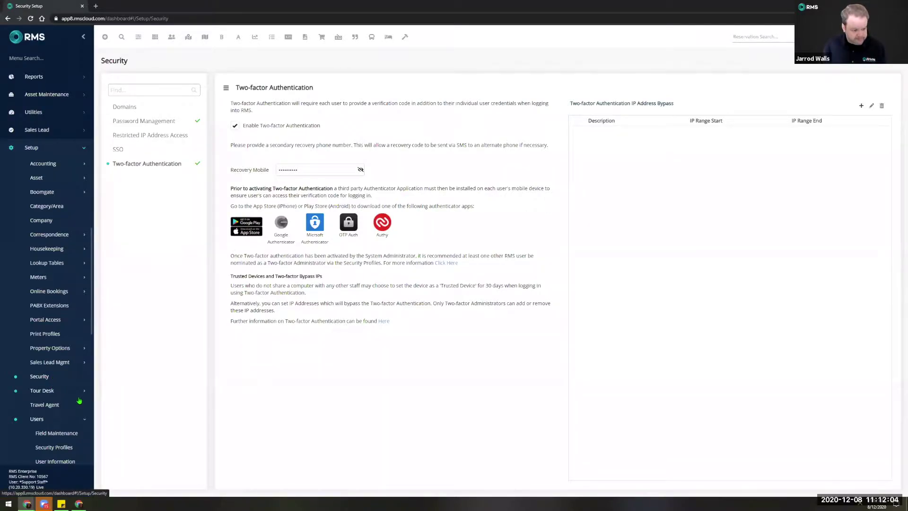
{"action": "left_click", "coordinate": [55, 419]}
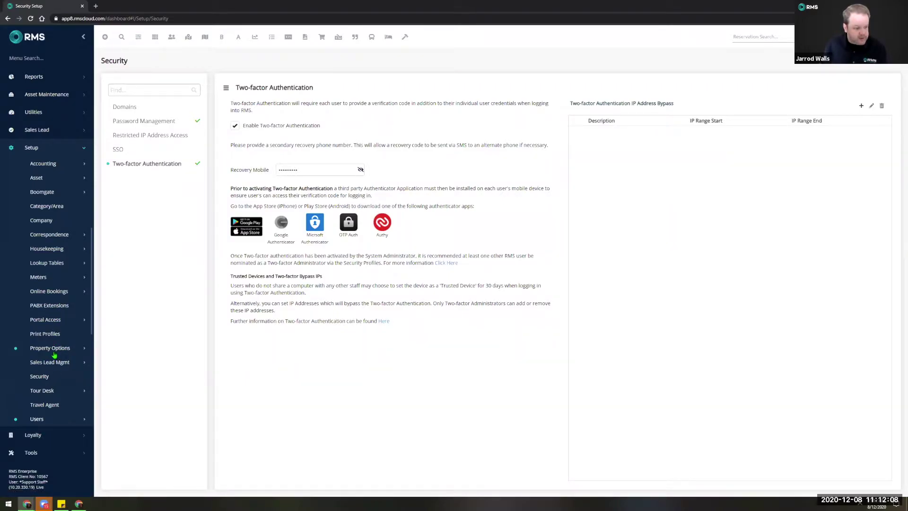
Go to Property Options > Contacts and edit the Primary System Admin contact.
{"action": "left_click", "coordinate": [52, 348]}
{"action": "left_click", "coordinate": [46, 377]}
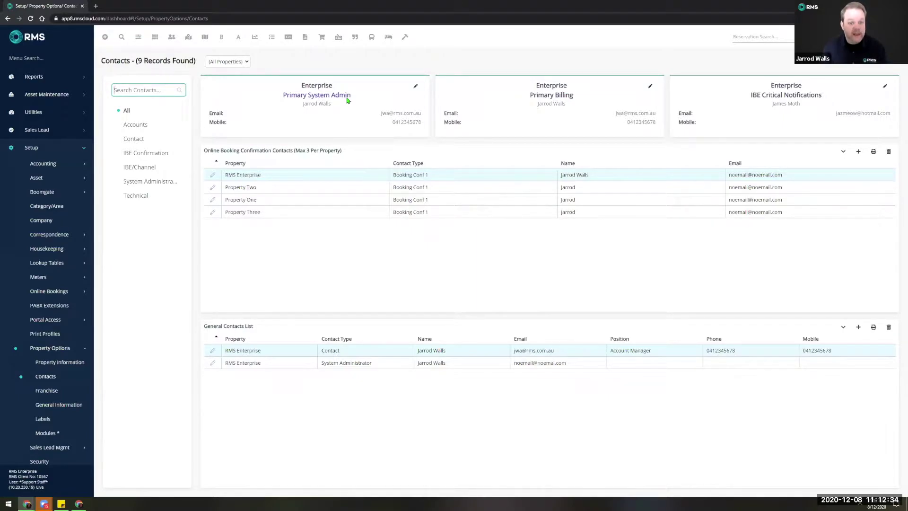
{"action": "left_click", "coordinate": [416, 88]}
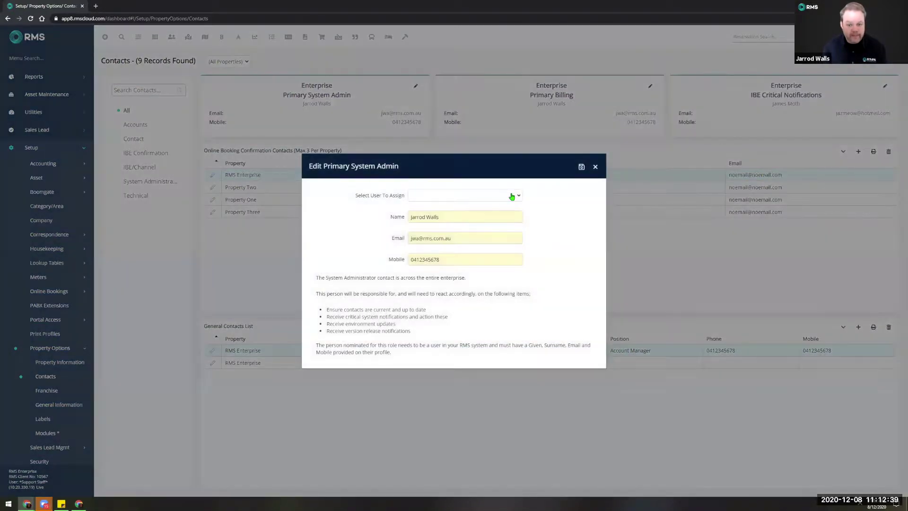
{"action": "left_click", "coordinate": [514, 196]}
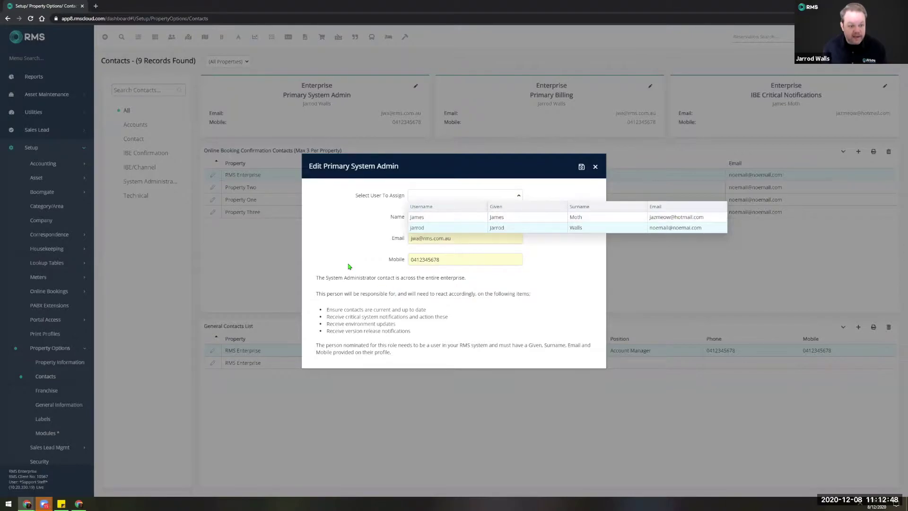
{"action": "left_click", "coordinate": [595, 167]}
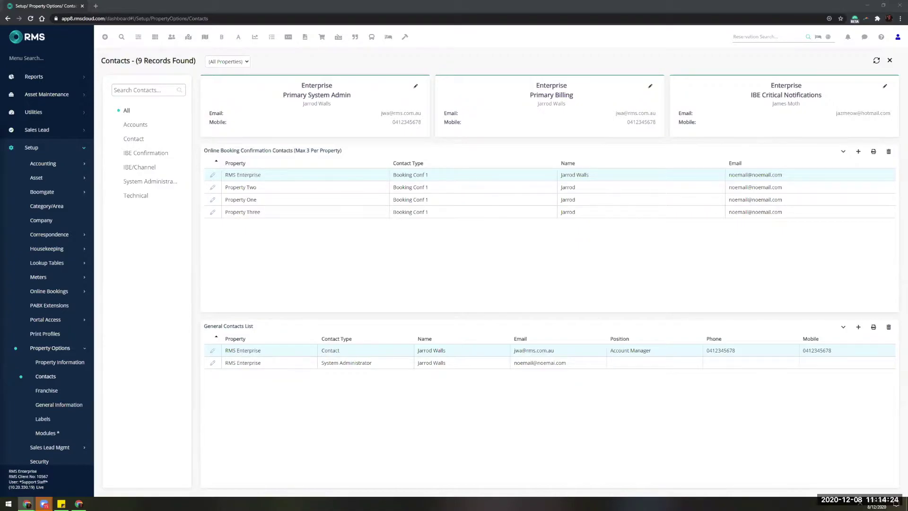
Collapse the Setup submenu so the Contacts page shows its Booking Conf and General Contacts lists.
{"action": "left_click", "coordinate": [31, 148]}
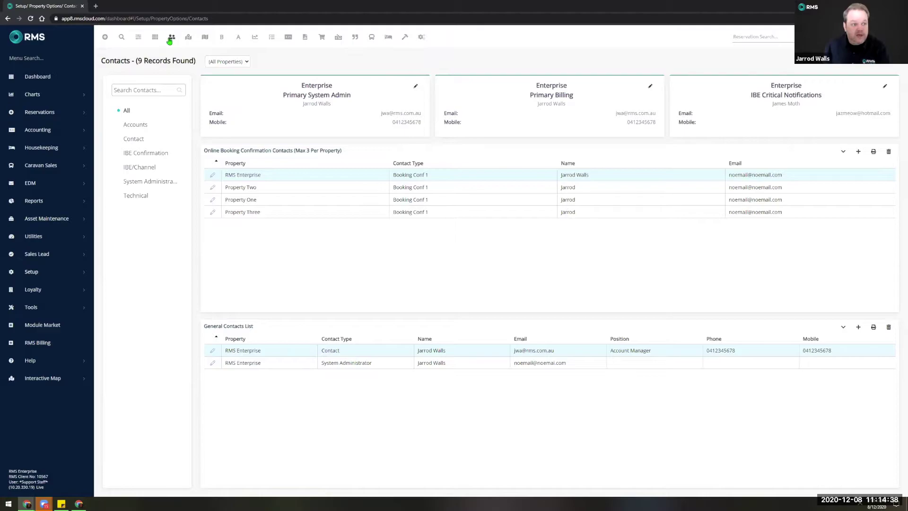
Bring up the Customise Icons settings from the gear icon.
{"action": "left_click", "coordinate": [421, 40]}
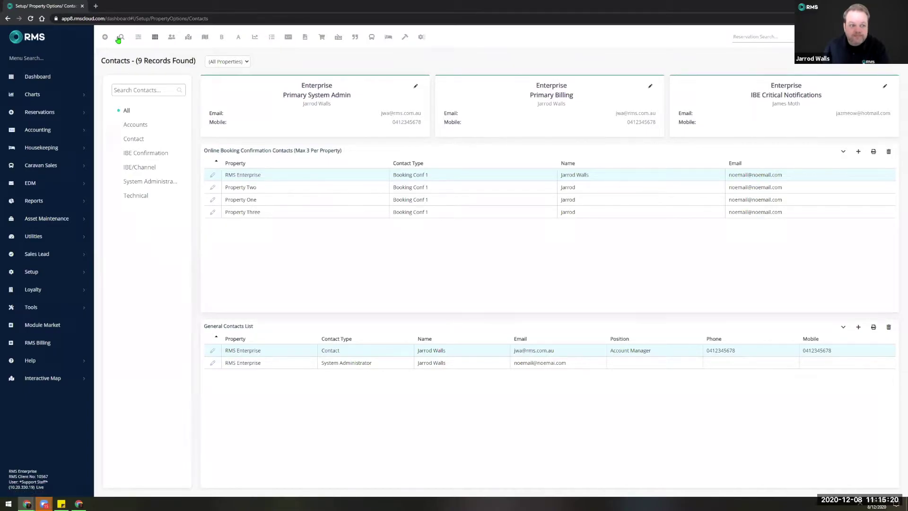
Open the Booking Chart from the Charts menu.
{"action": "left_click", "coordinate": [47, 95]}
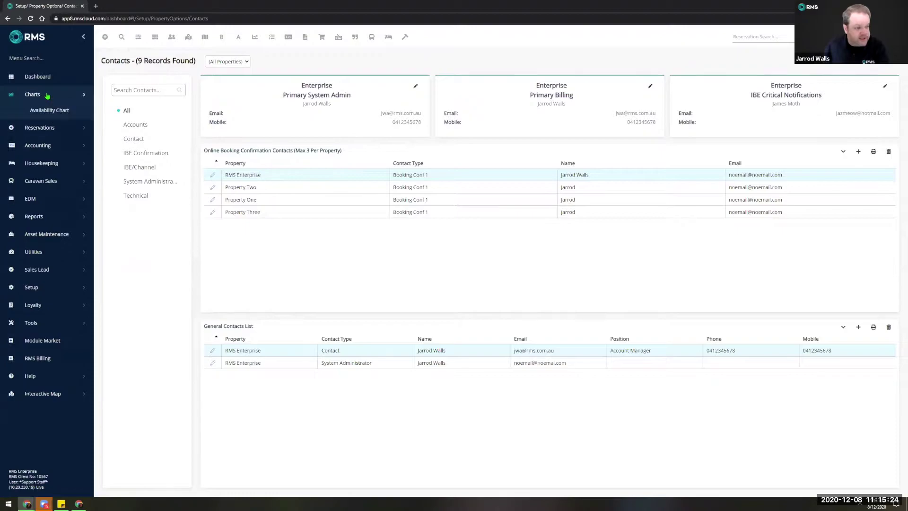
{"action": "left_click", "coordinate": [55, 138]}
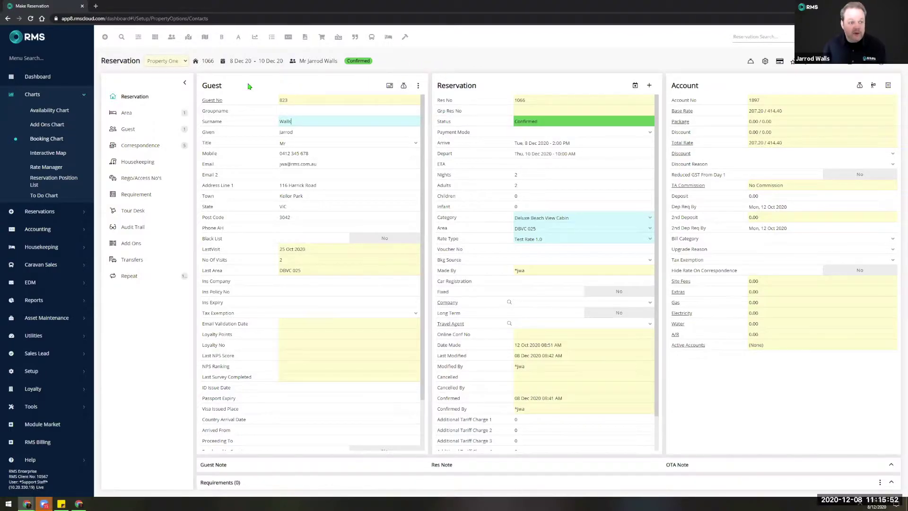
{"action": "left_click", "coordinate": [185, 85]}
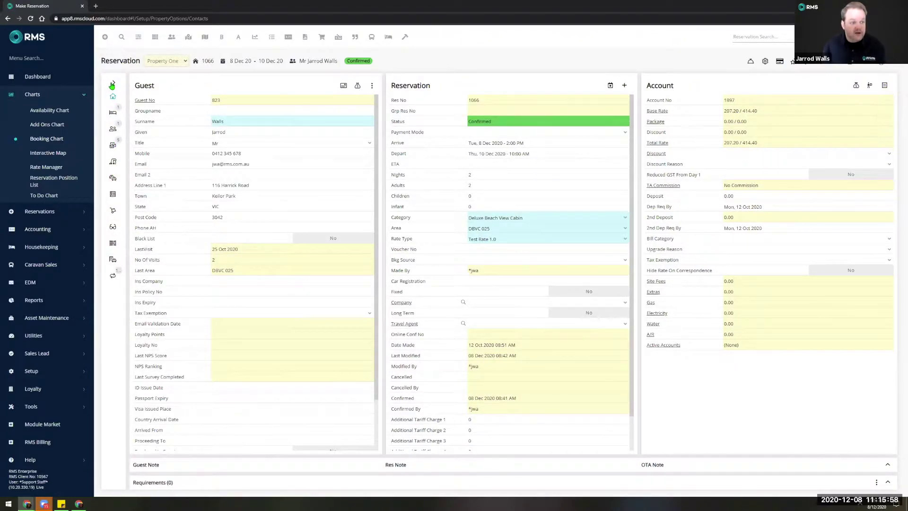
{"action": "left_click", "coordinate": [114, 83]}
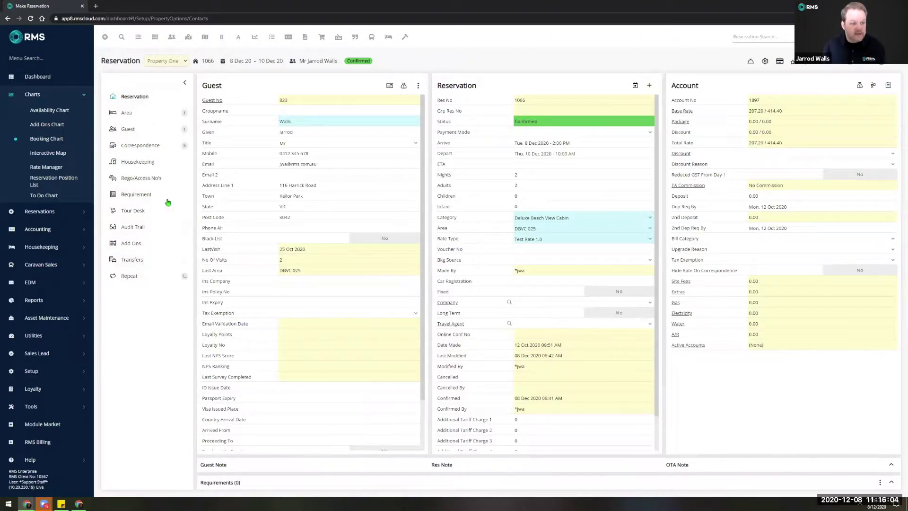
{"action": "left_click", "coordinate": [184, 82]}
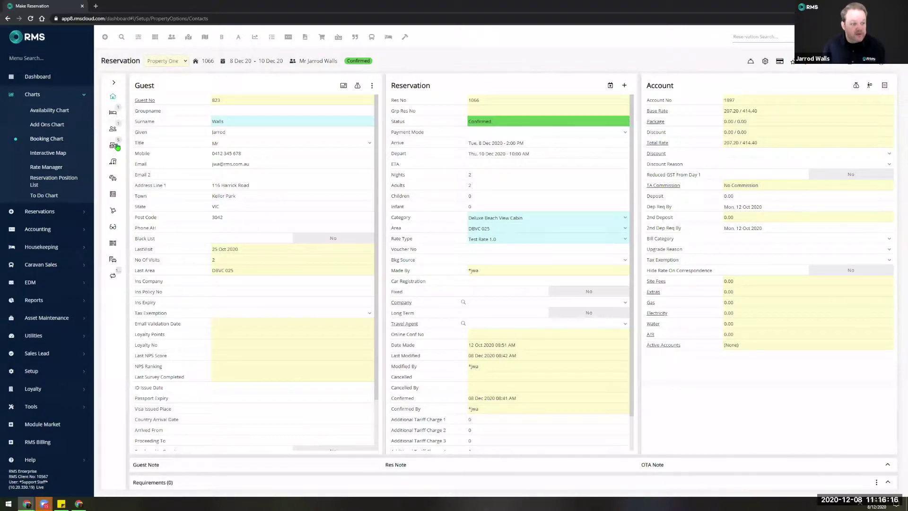
{"action": "left_click", "coordinate": [114, 83]}
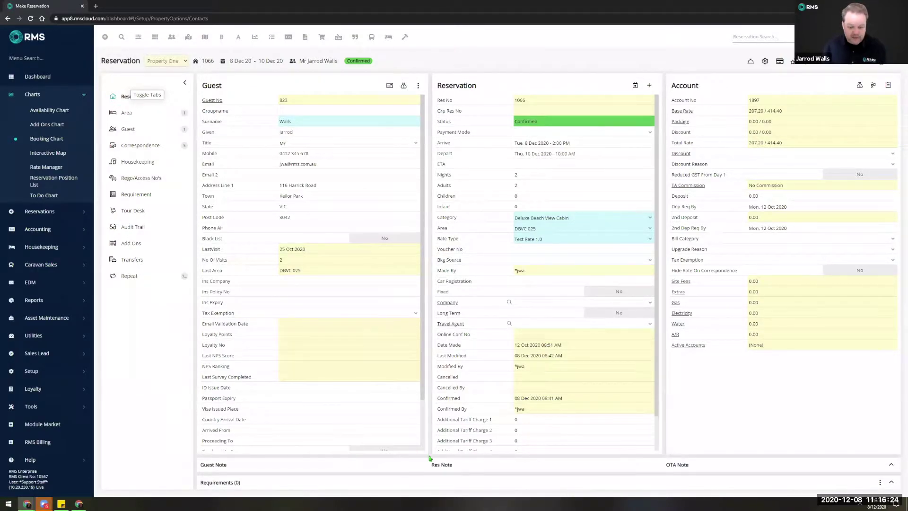
Expand the Guest, Res and OTA notes and the empty Requirements list, checking its actions menu.
{"action": "left_click", "coordinate": [260, 470]}
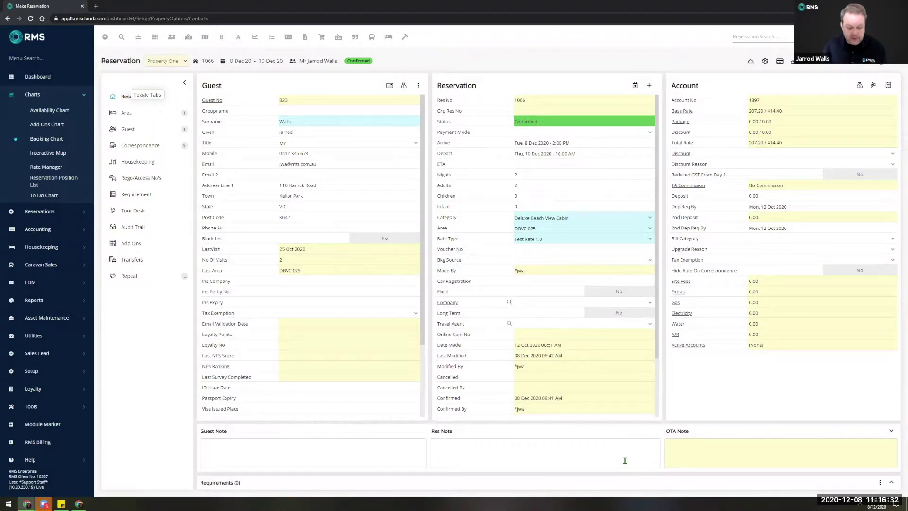
{"action": "left_click", "coordinate": [891, 482]}
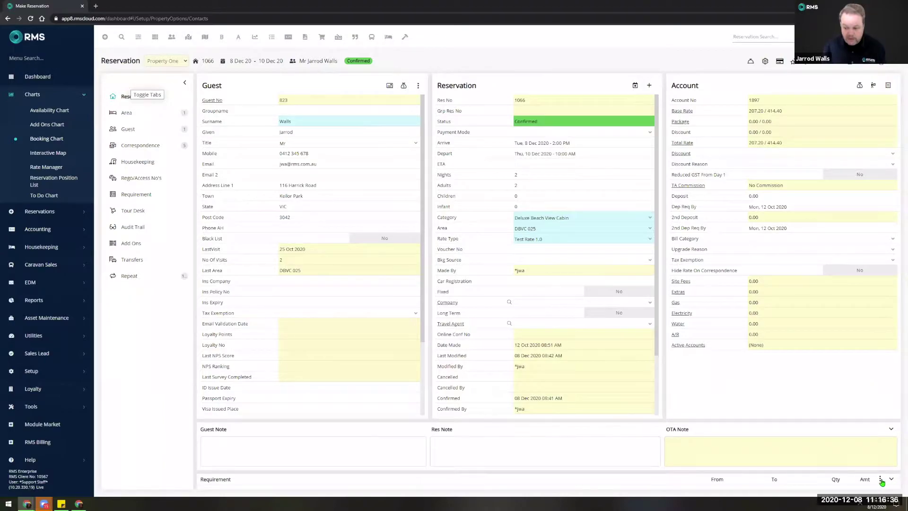
{"action": "left_click", "coordinate": [880, 479]}
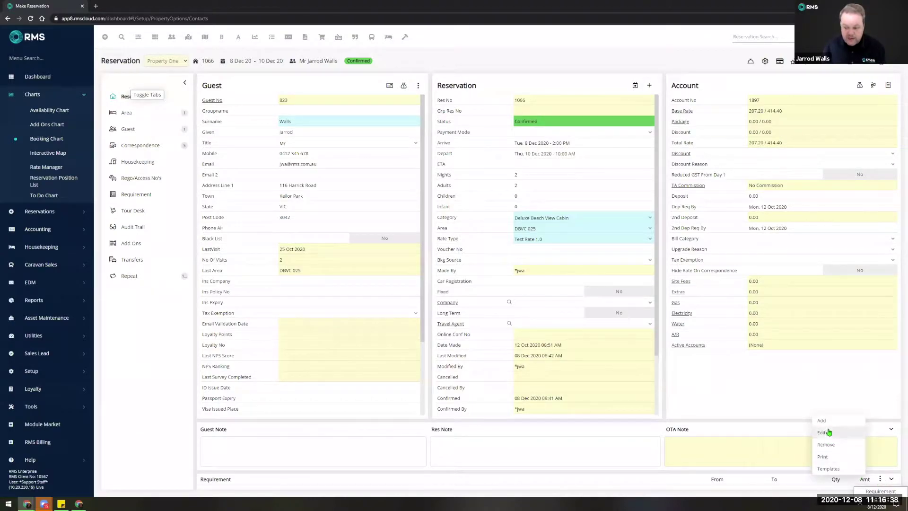
{"action": "left_click", "coordinate": [729, 402]}
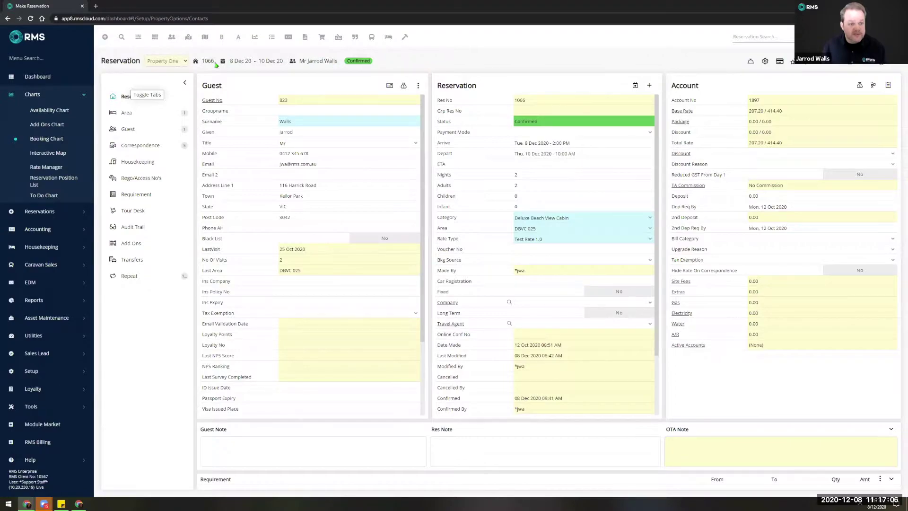
{"action": "left_click", "coordinate": [141, 147]}
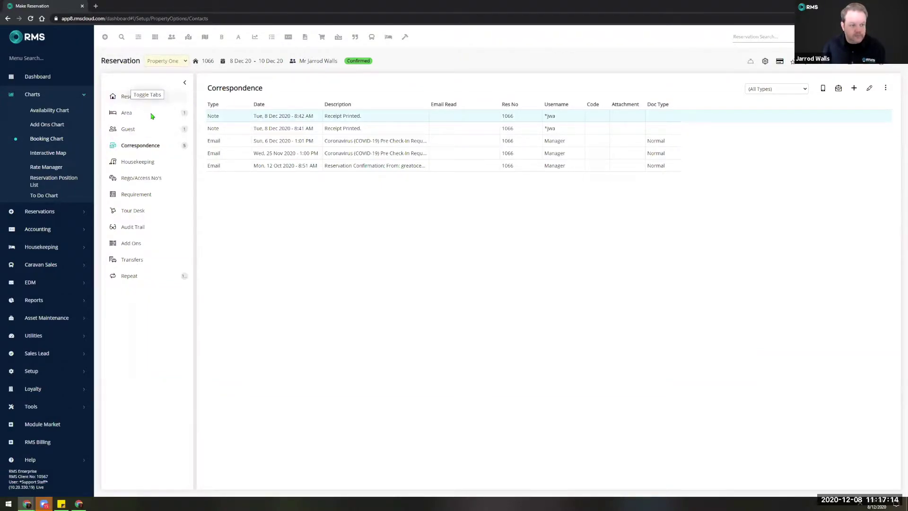
{"action": "left_click", "coordinate": [138, 101]}
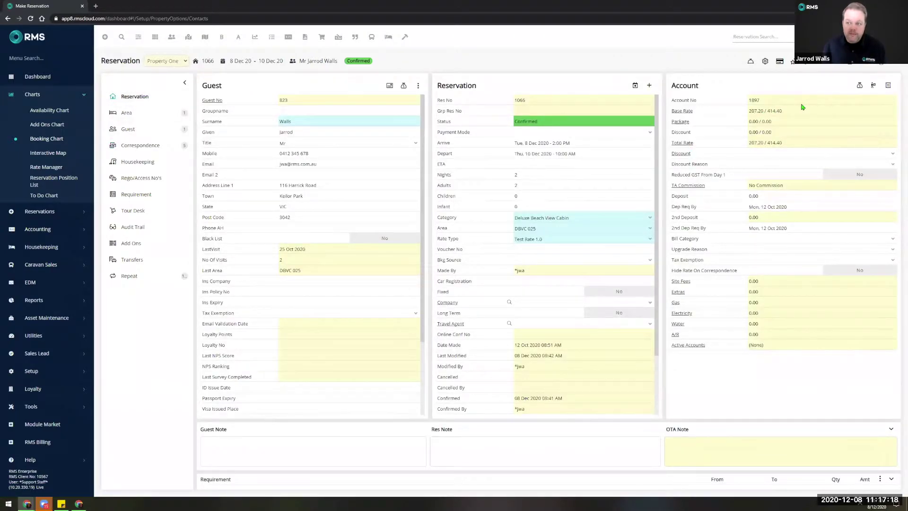
Review the Bill To settings, keeping Site Fees billed to the guest, then close them.
{"action": "left_click", "coordinate": [873, 87]}
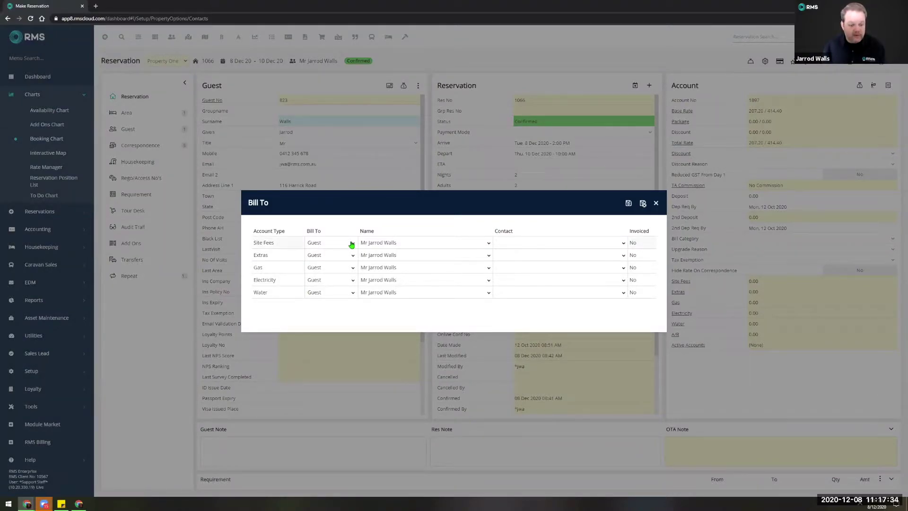
{"action": "left_click", "coordinate": [351, 244]}
{"action": "left_click", "coordinate": [351, 244]}
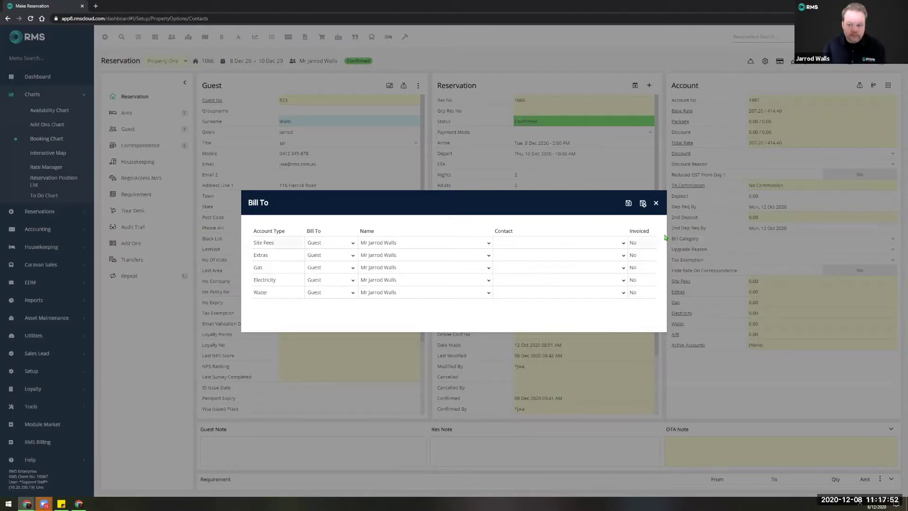
{"action": "left_click", "coordinate": [656, 205]}
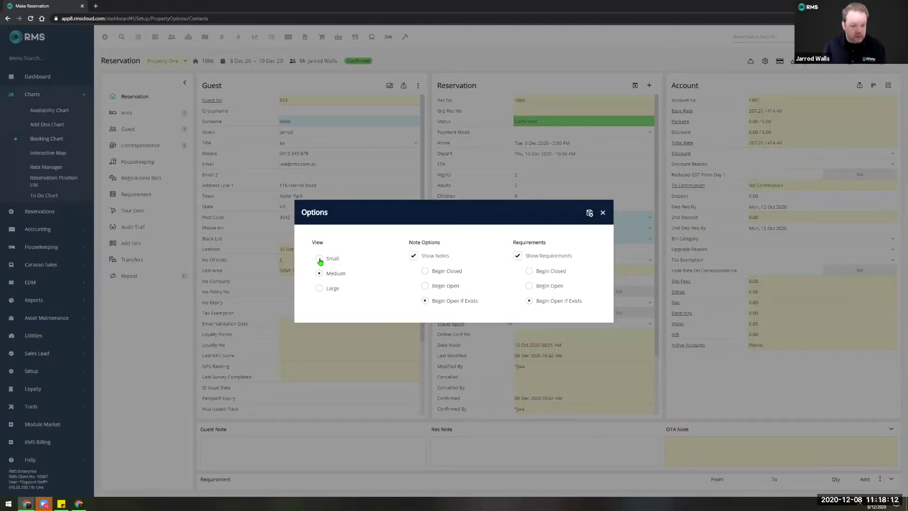
Try the Small, Medium and Large panel views, settle on Small, and close Options.
{"action": "left_click", "coordinate": [319, 259]}
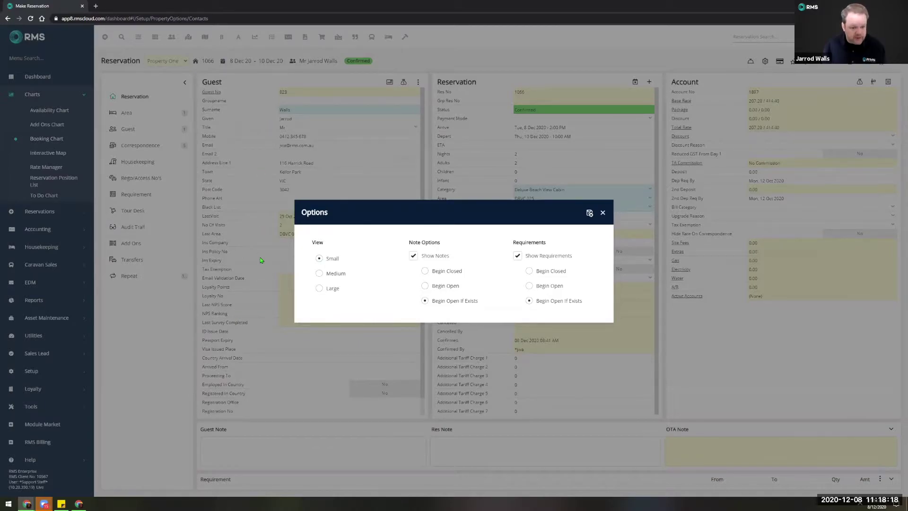
{"action": "left_click", "coordinate": [319, 275]}
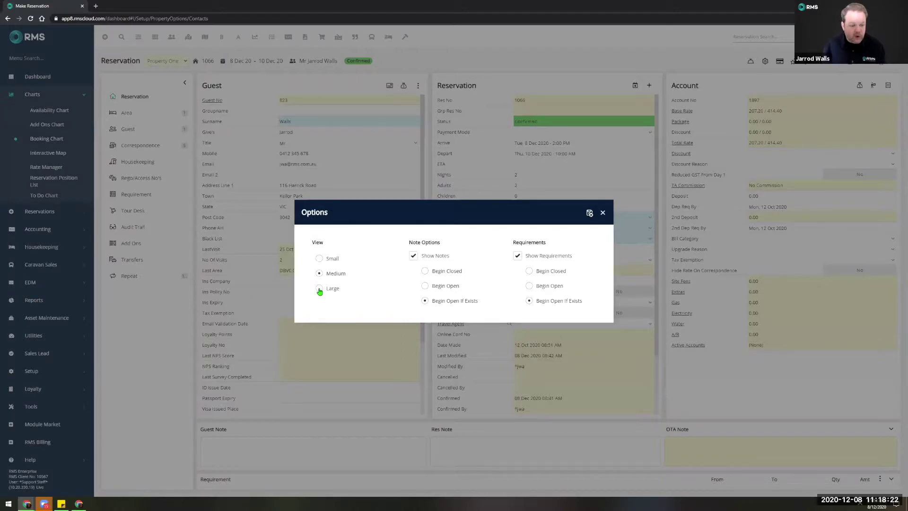
{"action": "left_click", "coordinate": [320, 290]}
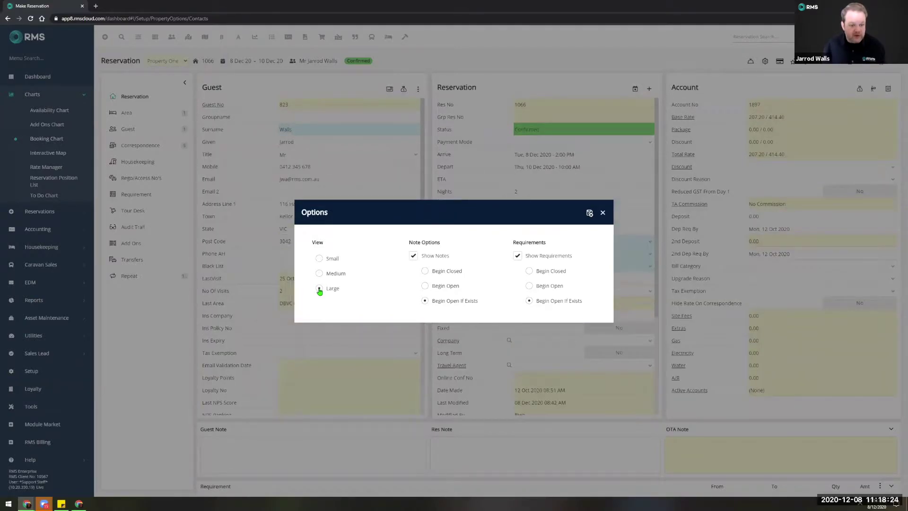
{"action": "left_click", "coordinate": [319, 259]}
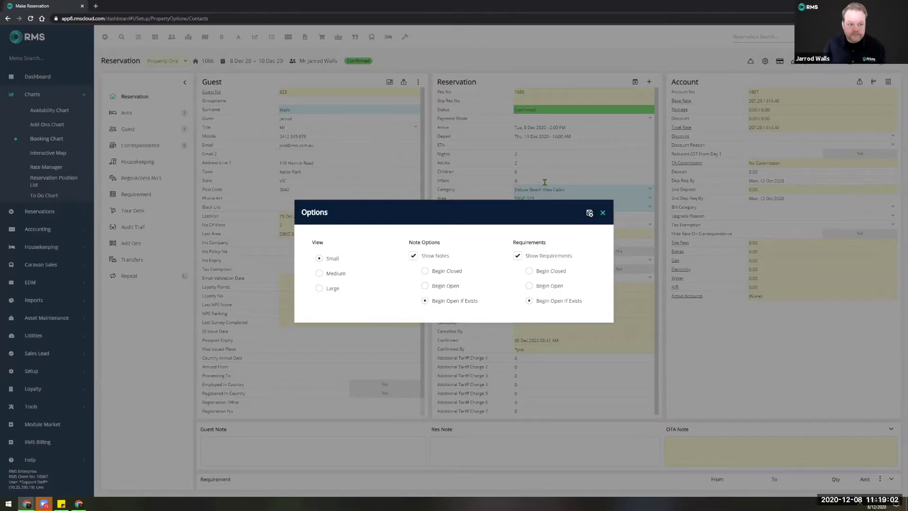
{"action": "left_click", "coordinate": [602, 212]}
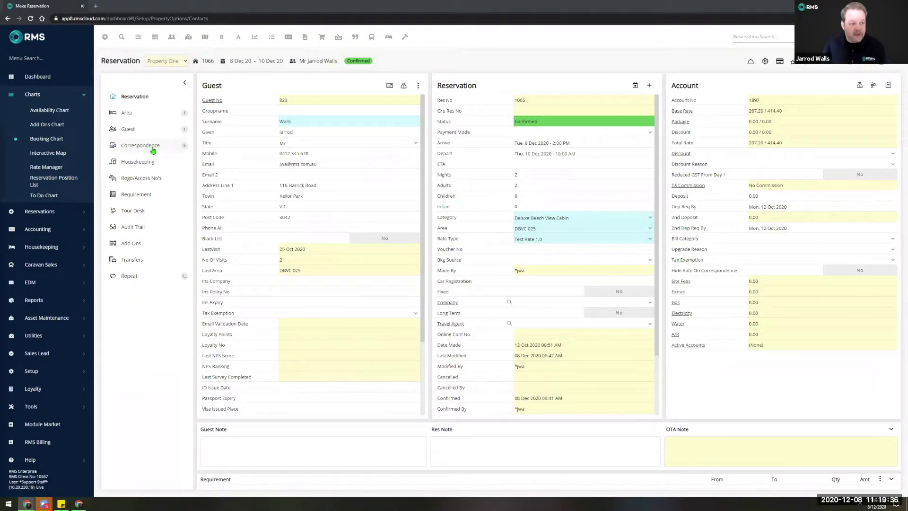
Switch to the Guest Portal Chrome window showing the Create Password prompt.
{"action": "mouse_move", "coordinate": [79, 503]}
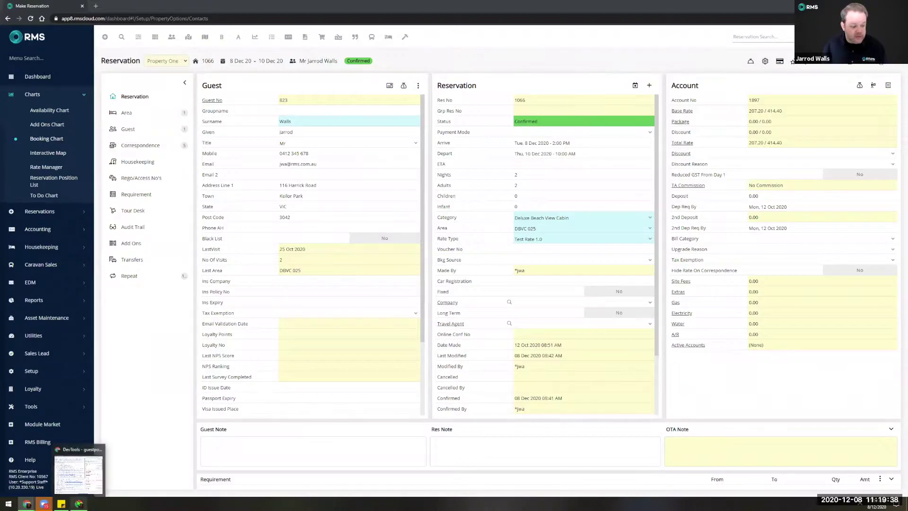
{"action": "mouse_move", "coordinate": [27, 503]}
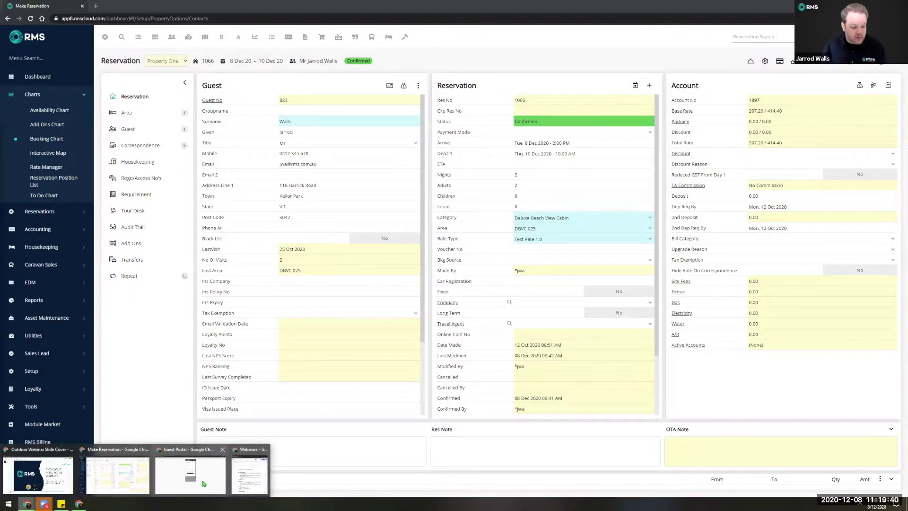
{"action": "left_click", "coordinate": [204, 482]}
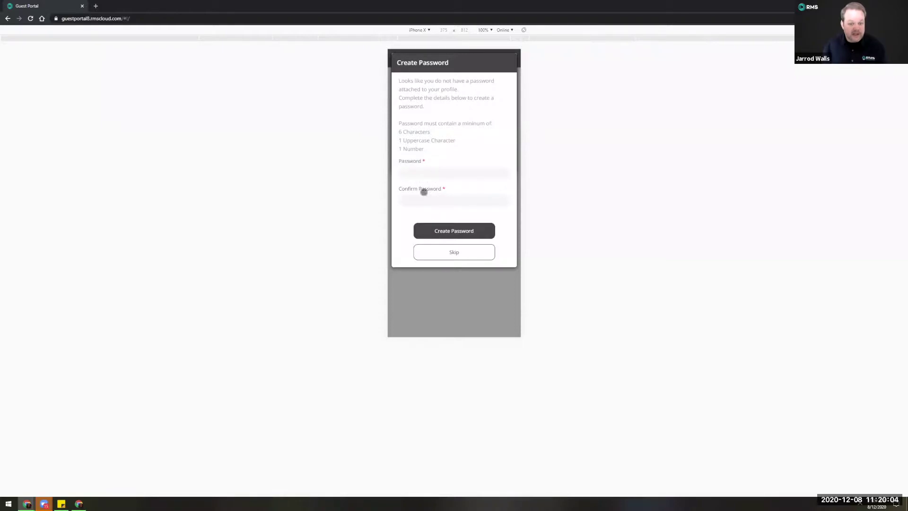
Skip password creation and begin Pre Check-In for reservation 1066.
{"action": "left_click", "coordinate": [453, 253]}
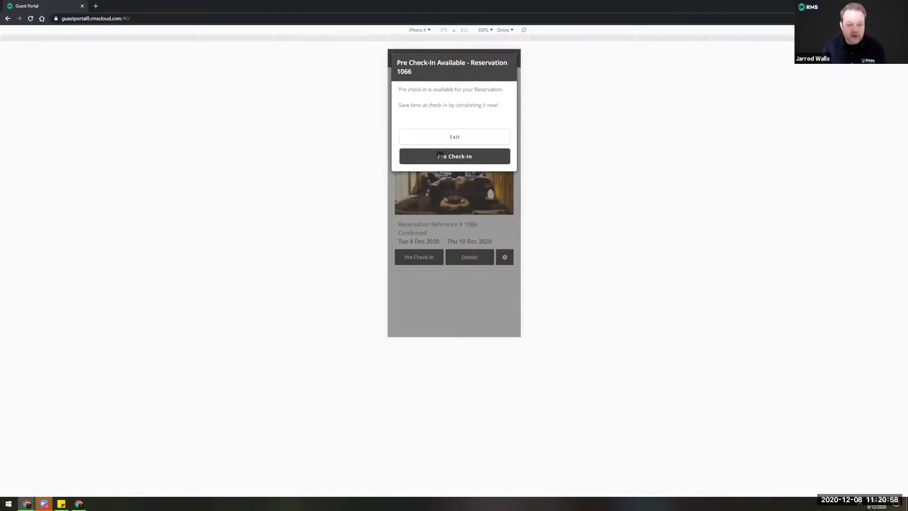
{"action": "left_click", "coordinate": [444, 156]}
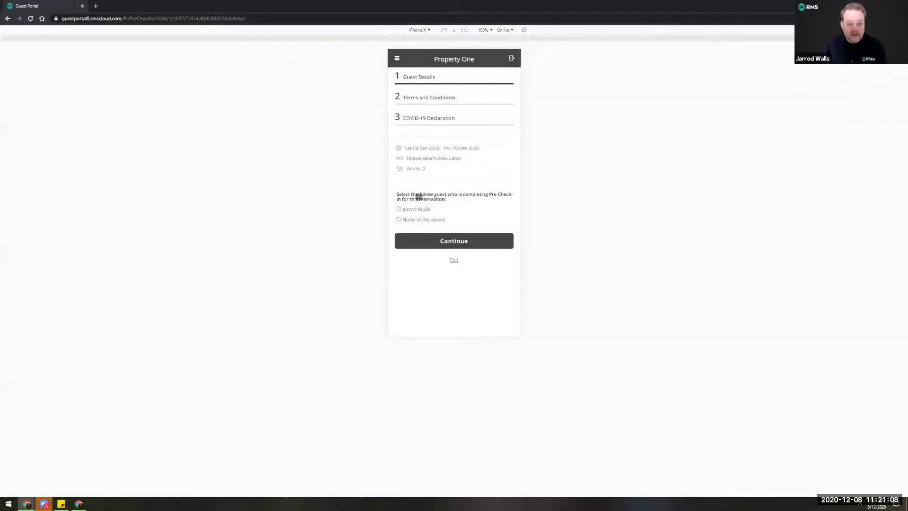
Choose the booked guest as the one checking in and accept the prefilled guest details.
{"action": "left_click", "coordinate": [399, 209]}
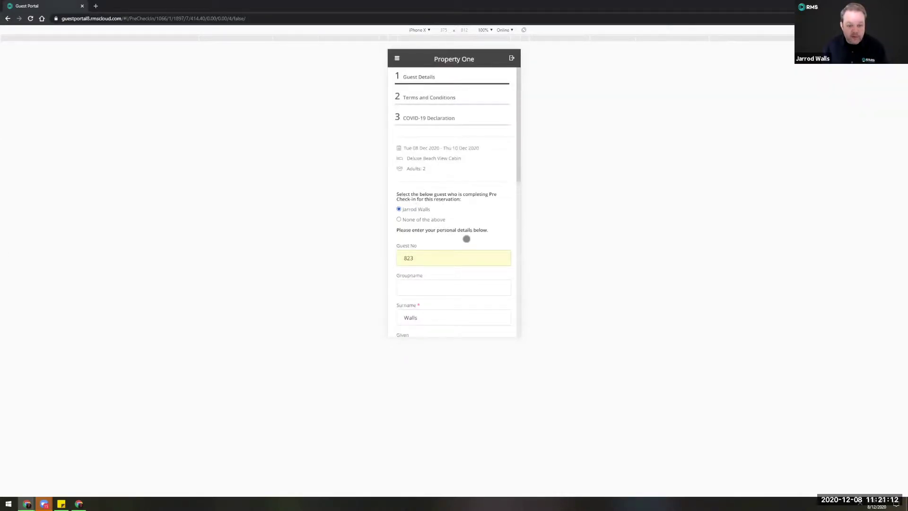
{"action": "scroll", "coordinate": [452, 212], "scroll_direction": "down", "scroll_amount": 3}
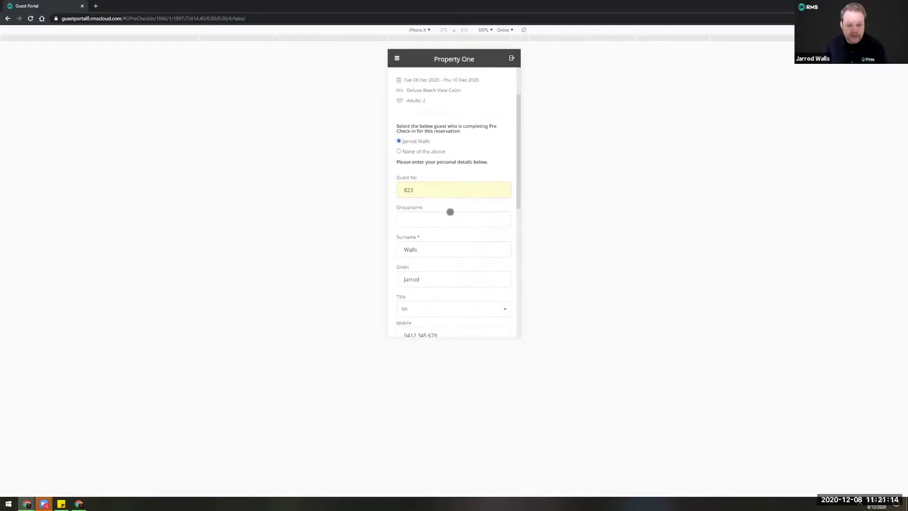
{"action": "scroll", "coordinate": [450, 212], "scroll_direction": "down", "scroll_amount": 1}
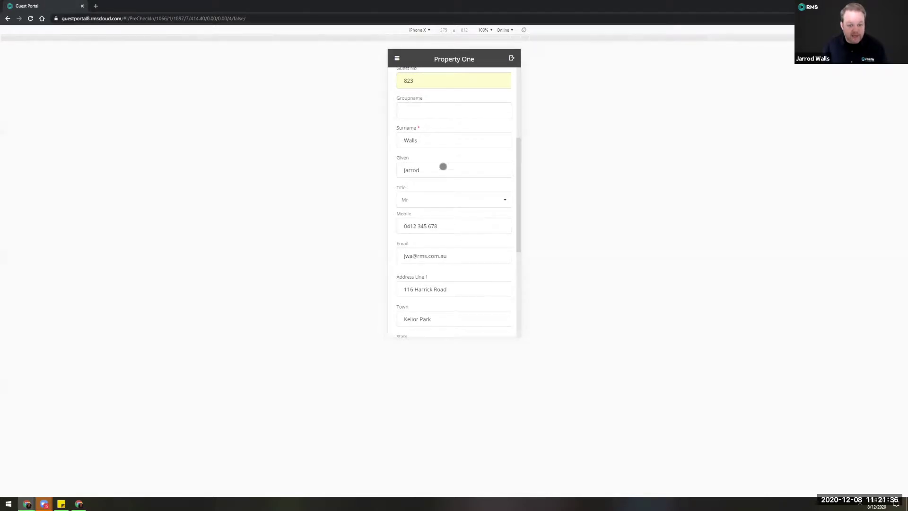
{"action": "scroll", "coordinate": [454, 194], "scroll_direction": "down", "scroll_amount": 1}
{"action": "scroll", "coordinate": [453, 194], "scroll_direction": "down", "scroll_amount": 4}
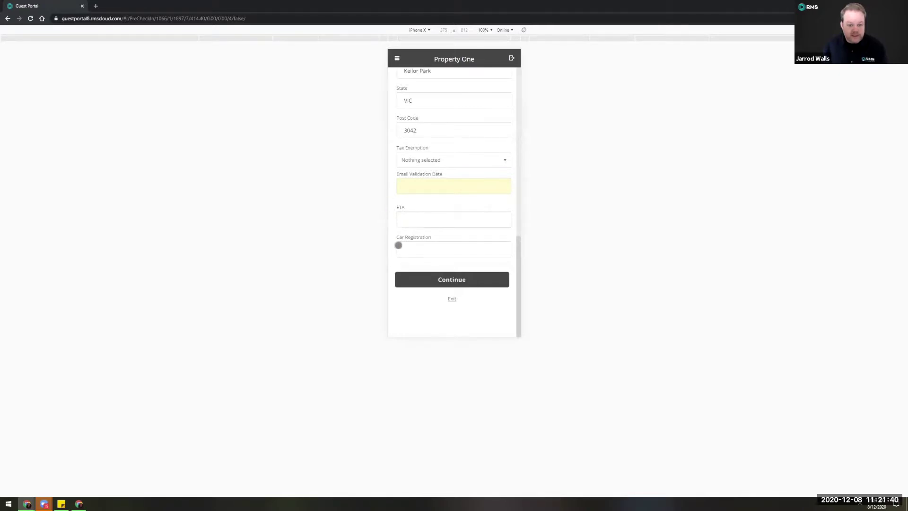
{"action": "left_click", "coordinate": [450, 280]}
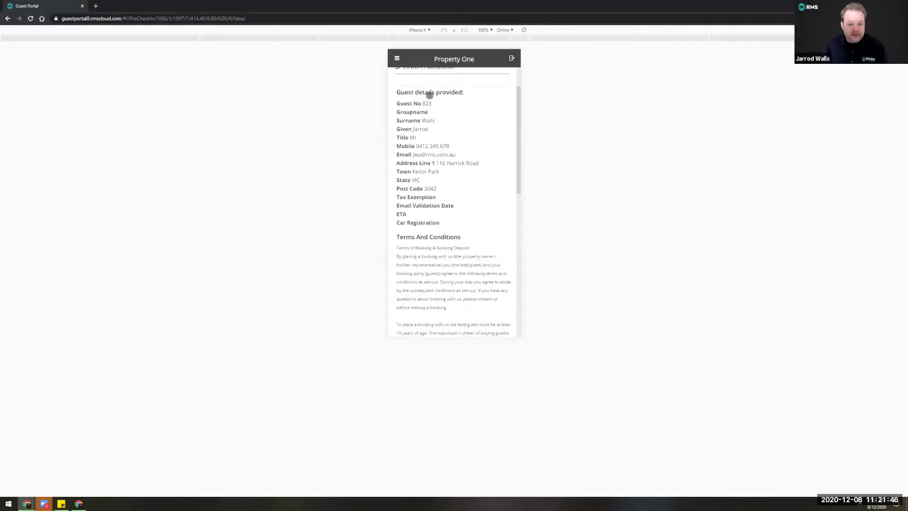
Tick the acknowledgement to accept the terms, draw the guest's signature, and continue.
{"action": "scroll", "coordinate": [442, 193], "scroll_direction": "down", "scroll_amount": 1}
{"action": "scroll", "coordinate": [442, 193], "scroll_direction": "down", "scroll_amount": 2}
{"action": "scroll", "coordinate": [443, 191], "scroll_direction": "down", "scroll_amount": 2}
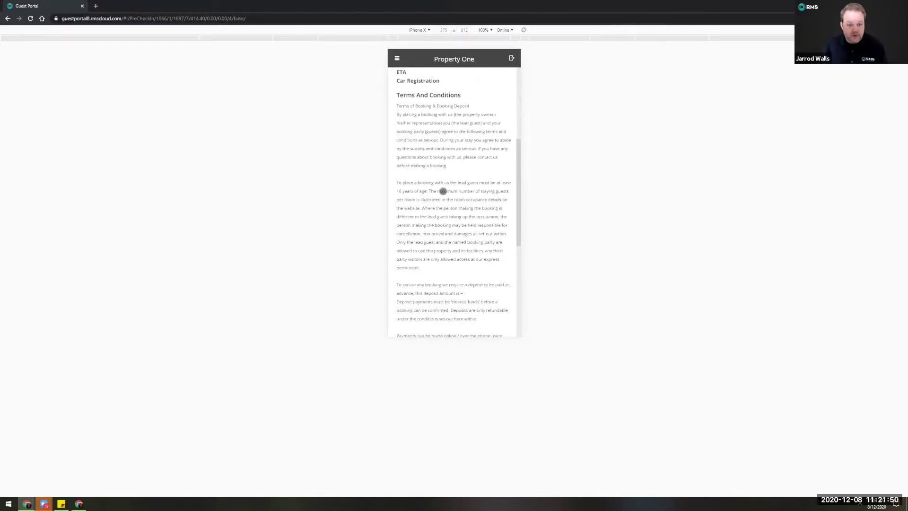
{"action": "scroll", "coordinate": [443, 191], "scroll_direction": "down", "scroll_amount": 5}
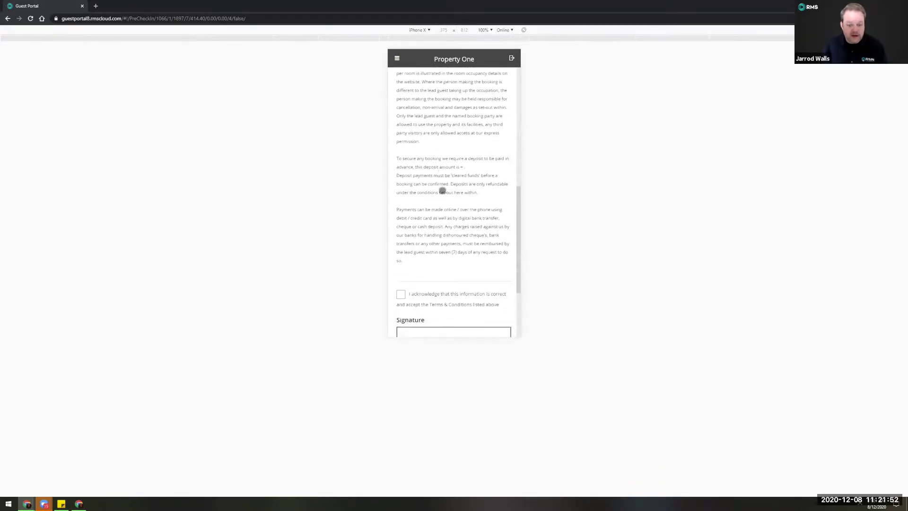
{"action": "scroll", "coordinate": [442, 190], "scroll_direction": "down", "scroll_amount": 3}
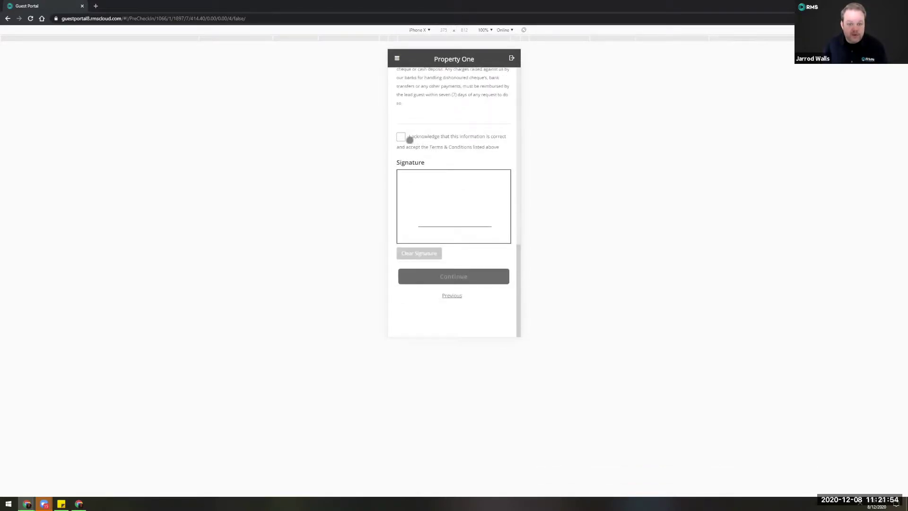
{"action": "left_click", "coordinate": [400, 136]}
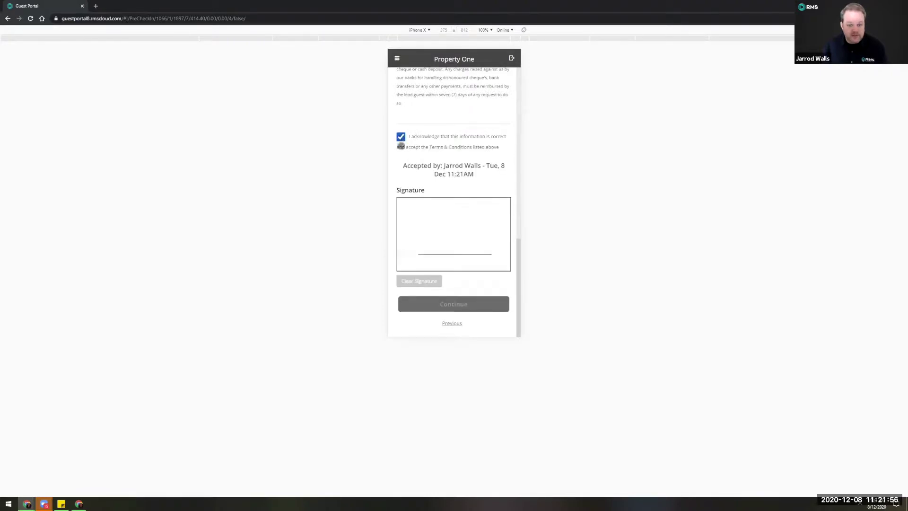
{"action": "mouse_move", "coordinate": [469, 214]}
{"action": "left_mouse_down"}
{"action": "mouse_move", "coordinate": [445, 237]}
{"action": "mouse_move", "coordinate": [470, 233]}
{"action": "mouse_move", "coordinate": [496, 205]}
{"action": "left_mouse_up"}
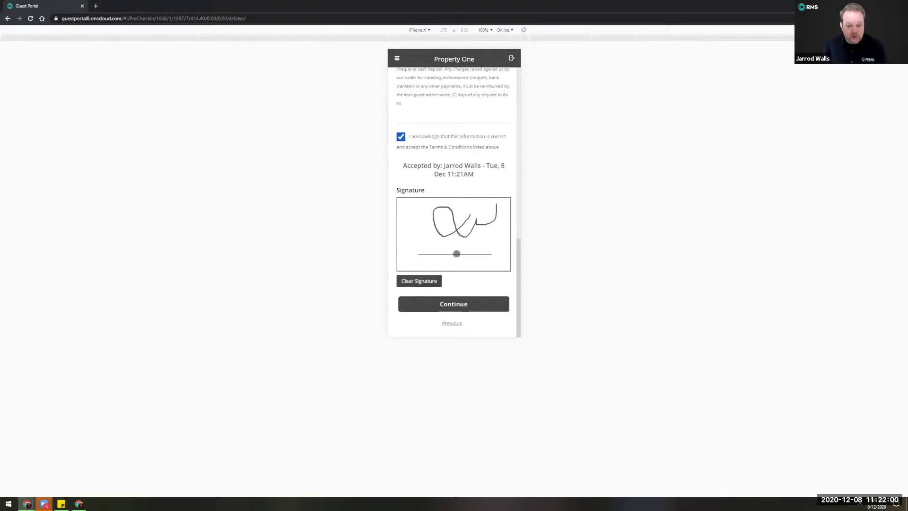
{"action": "left_click", "coordinate": [457, 305]}
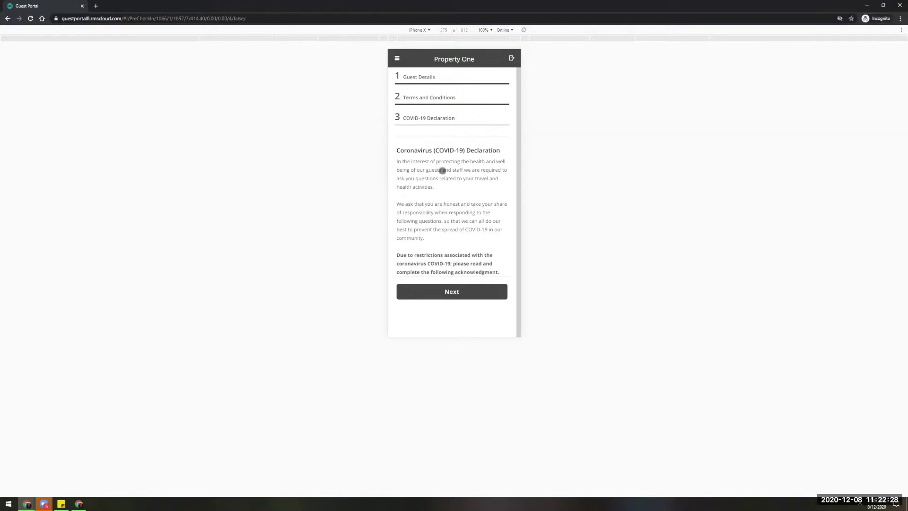
{"action": "scroll", "coordinate": [444, 181], "scroll_direction": "down", "scroll_amount": 1}
{"action": "scroll", "coordinate": [445, 182], "scroll_direction": "up", "scroll_amount": 1}
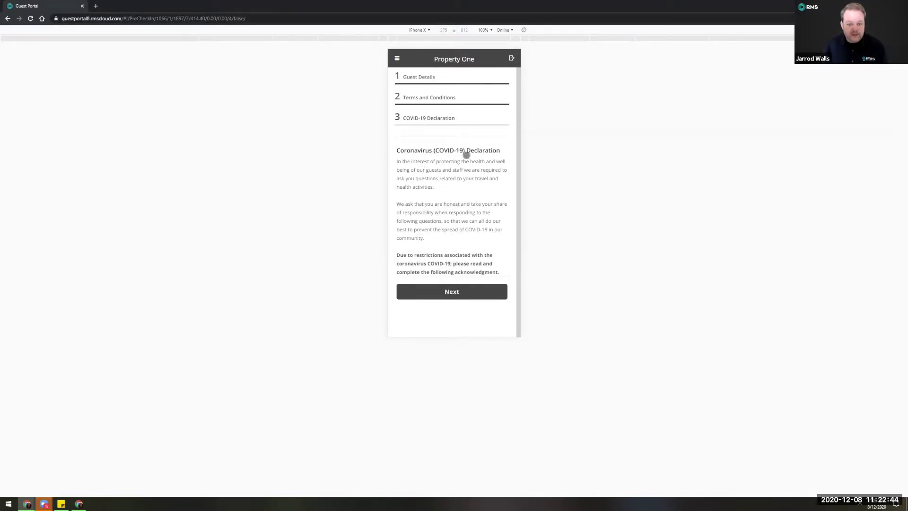
Give 'I/We are travelling for leisure purposes' as the reason for travel.
{"action": "left_click", "coordinate": [464, 289]}
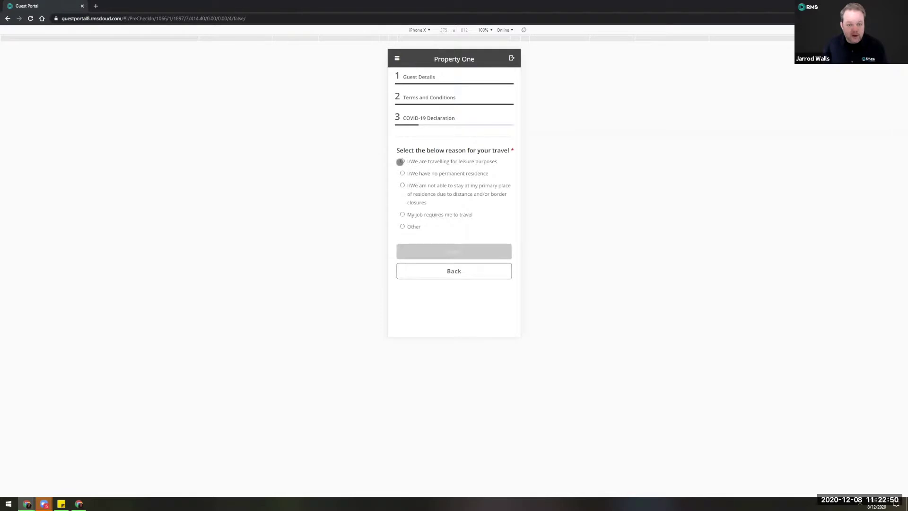
{"action": "left_click", "coordinate": [403, 162]}
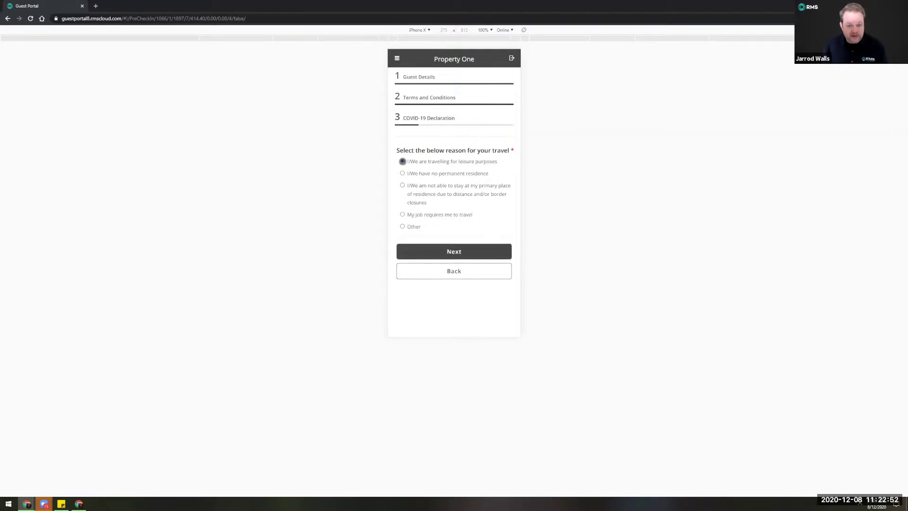
{"action": "left_click", "coordinate": [460, 255]}
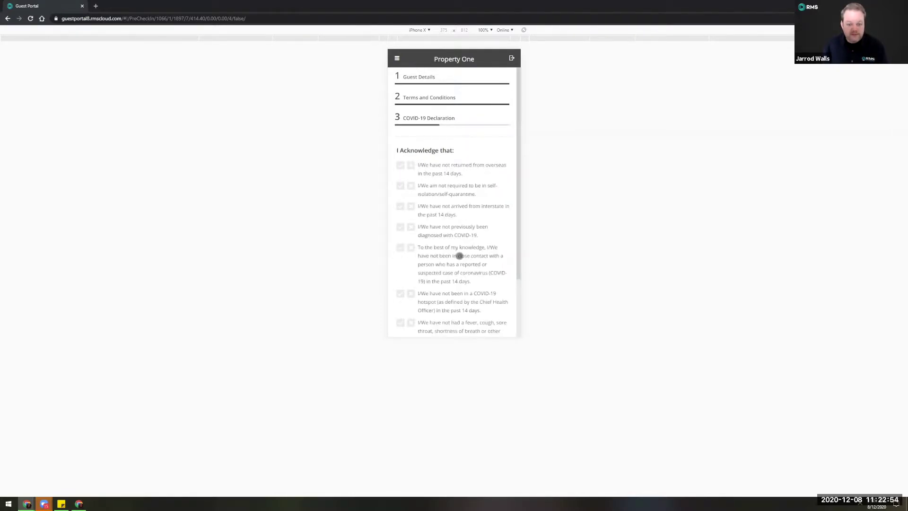
Agree to the overseas, self-isolation, interstate, diagnosis, close-contact, hotspot and symptom statements.
{"action": "scroll", "coordinate": [453, 239], "scroll_direction": "down", "scroll_amount": 1}
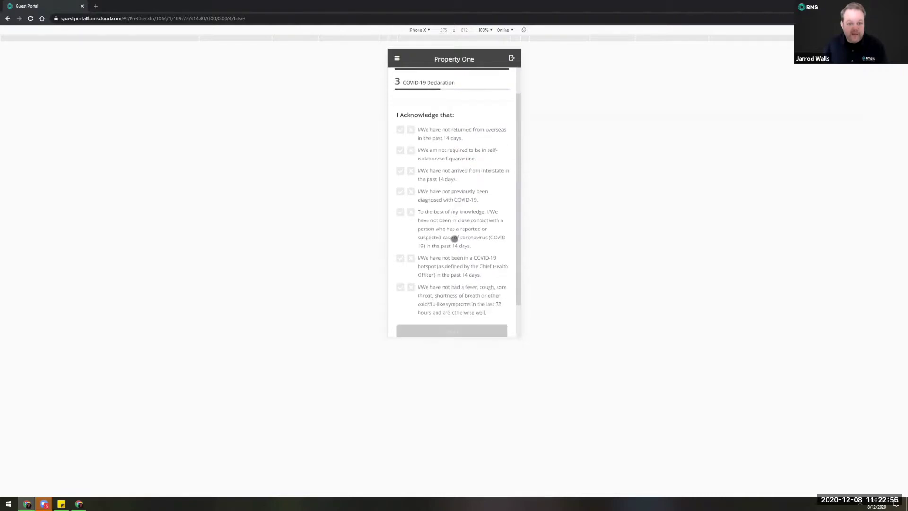
{"action": "left_click", "coordinate": [400, 129]}
{"action": "left_click", "coordinate": [400, 150]}
{"action": "left_click", "coordinate": [400, 171]}
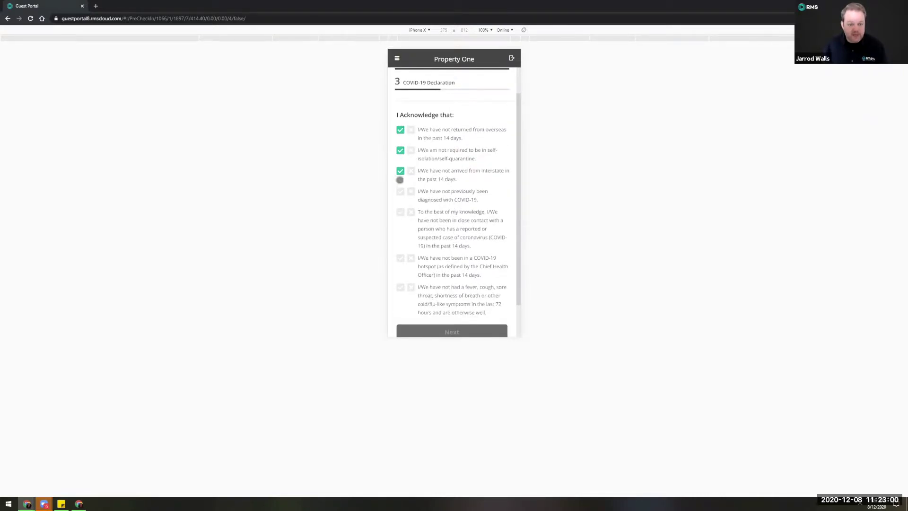
{"action": "left_click", "coordinate": [400, 191]}
{"action": "left_click", "coordinate": [398, 213]}
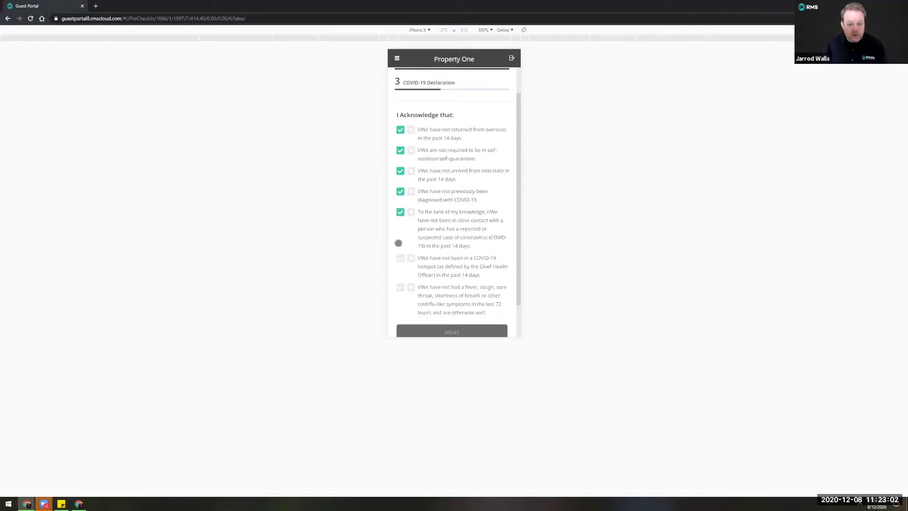
{"action": "left_click", "coordinate": [400, 258]}
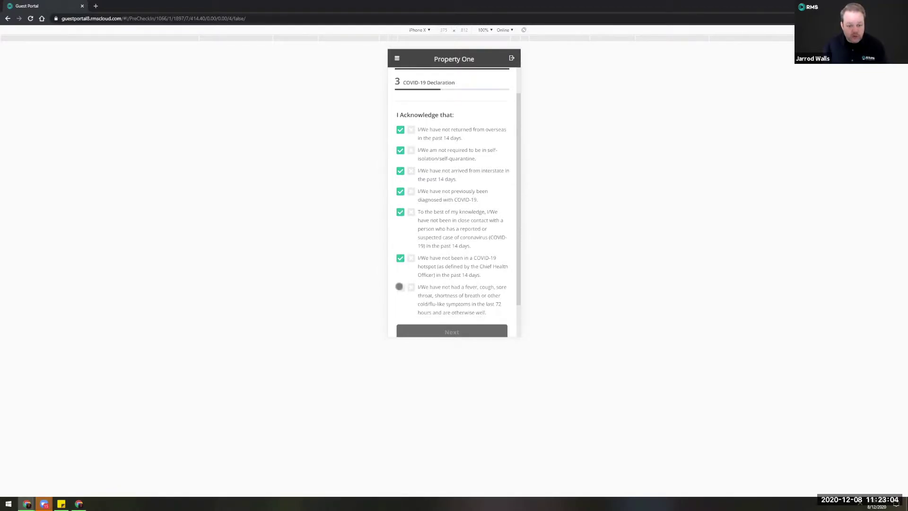
{"action": "left_click", "coordinate": [400, 287]}
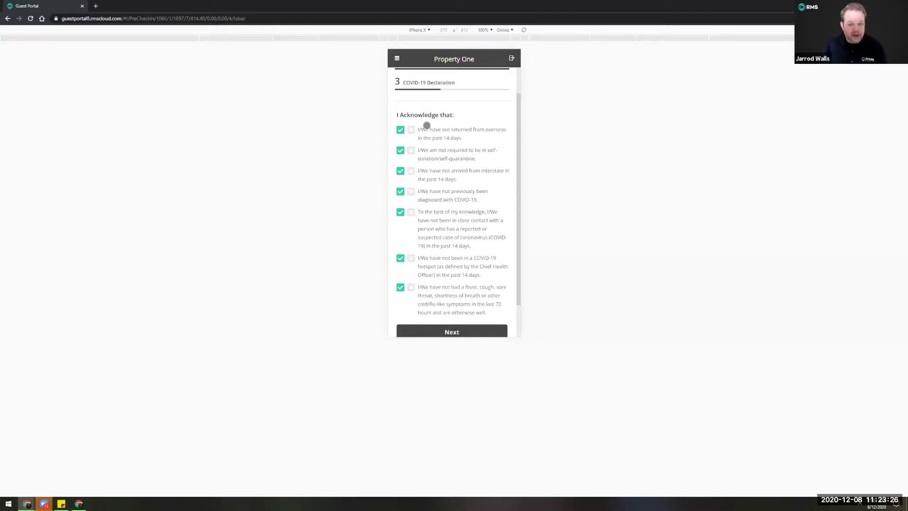
Switch the overseas-return answer to No, submit, and accept the confirmation warning.
{"action": "left_click", "coordinate": [411, 130]}
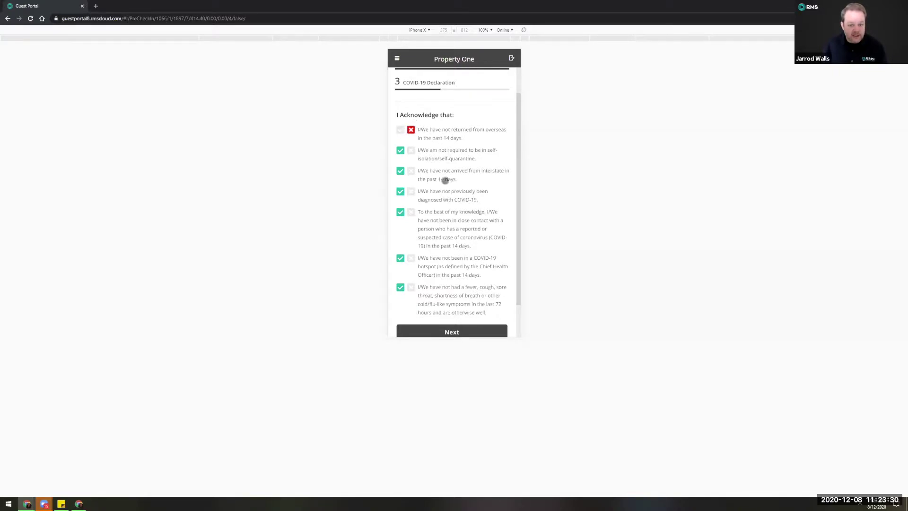
{"action": "scroll", "coordinate": [461, 282], "scroll_direction": "down", "scroll_amount": 2}
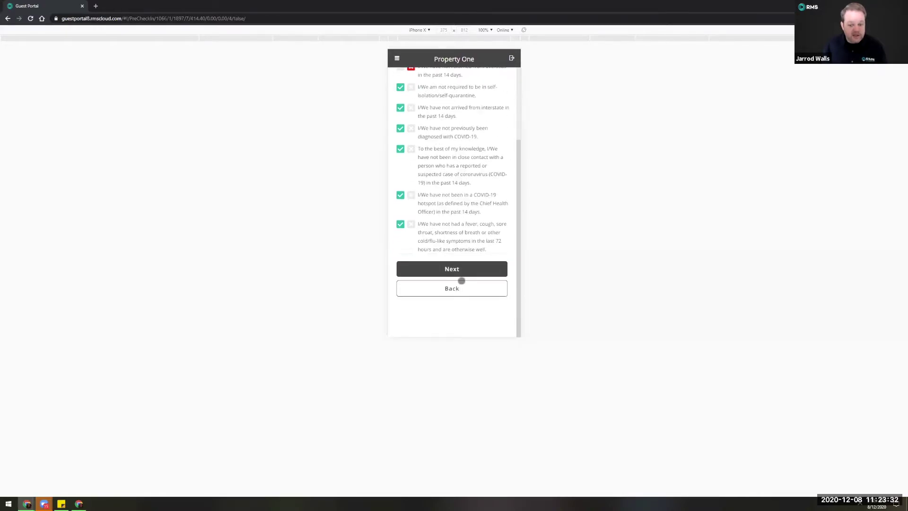
{"action": "scroll", "coordinate": [466, 293], "scroll_direction": "up", "scroll_amount": 3}
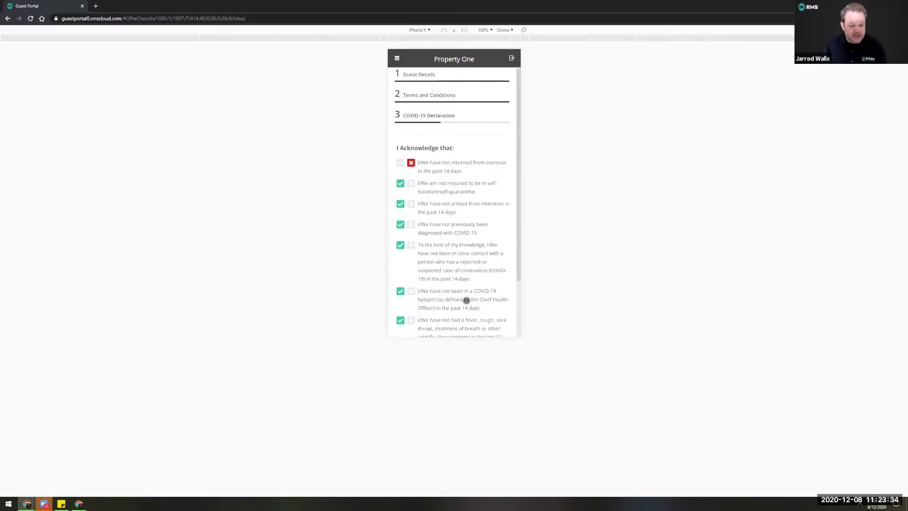
{"action": "scroll", "coordinate": [466, 300], "scroll_direction": "down", "scroll_amount": 2}
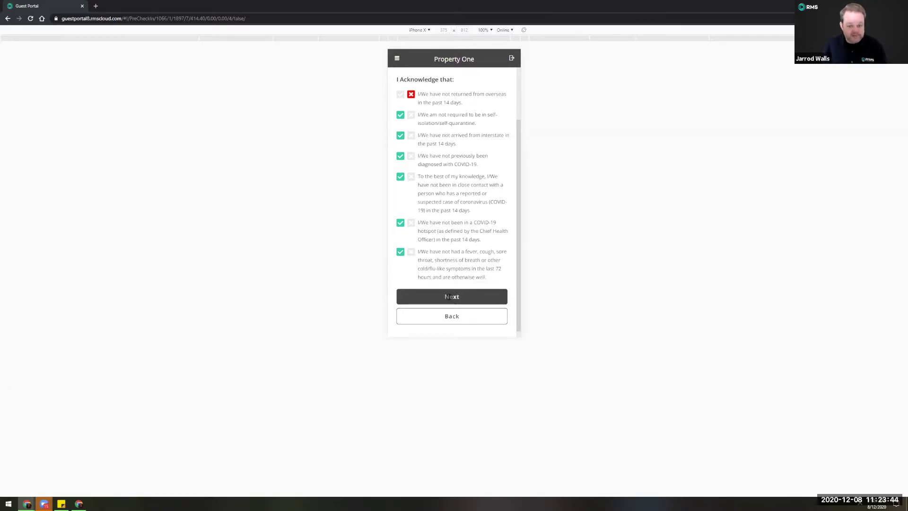
{"action": "left_click", "coordinate": [448, 297]}
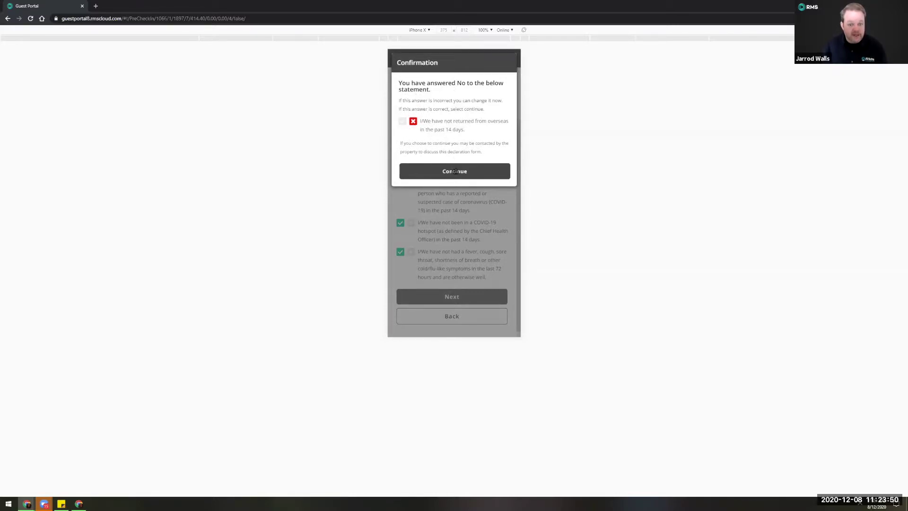
{"action": "left_click", "coordinate": [455, 172]}
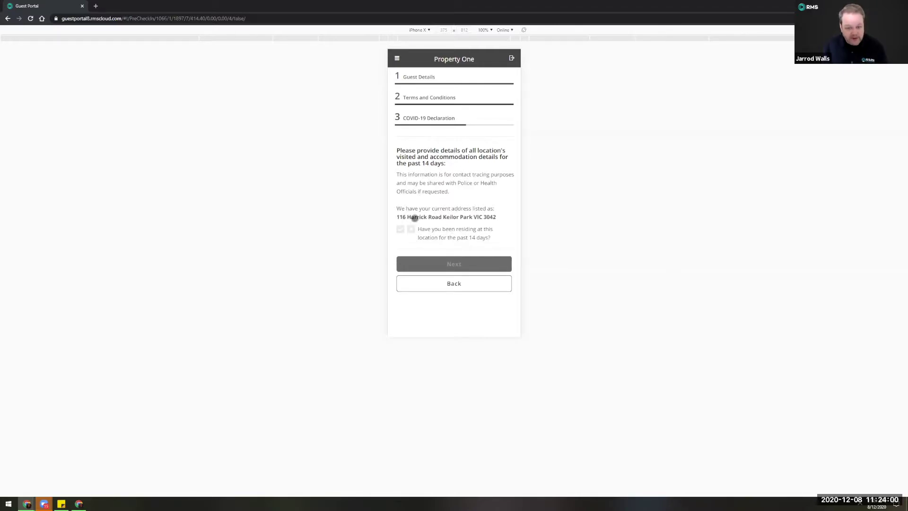
{"action": "left_click", "coordinate": [400, 229]}
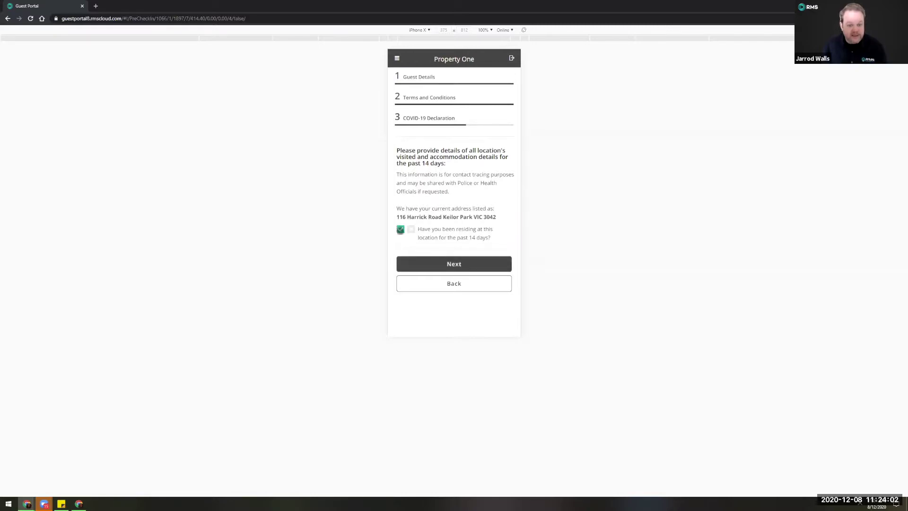
{"action": "left_click", "coordinate": [411, 228]}
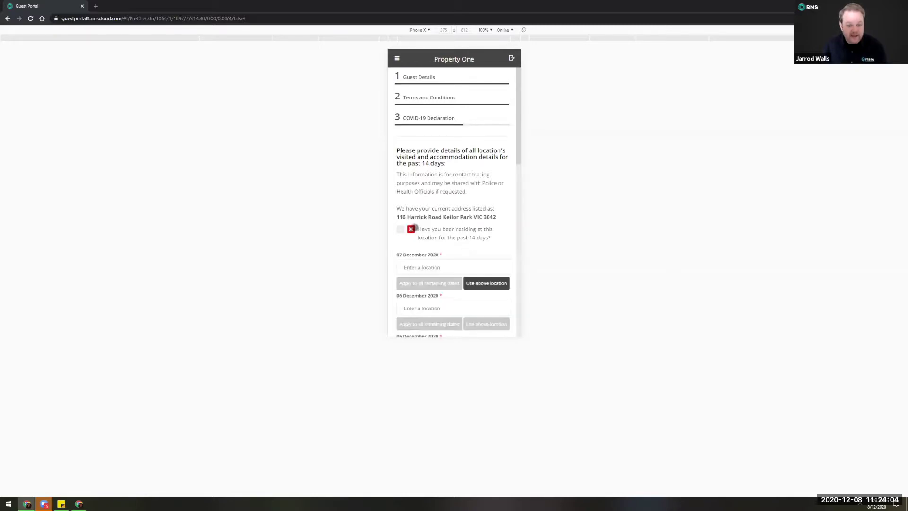
{"action": "scroll", "coordinate": [411, 228], "scroll_direction": "down", "scroll_amount": 2}
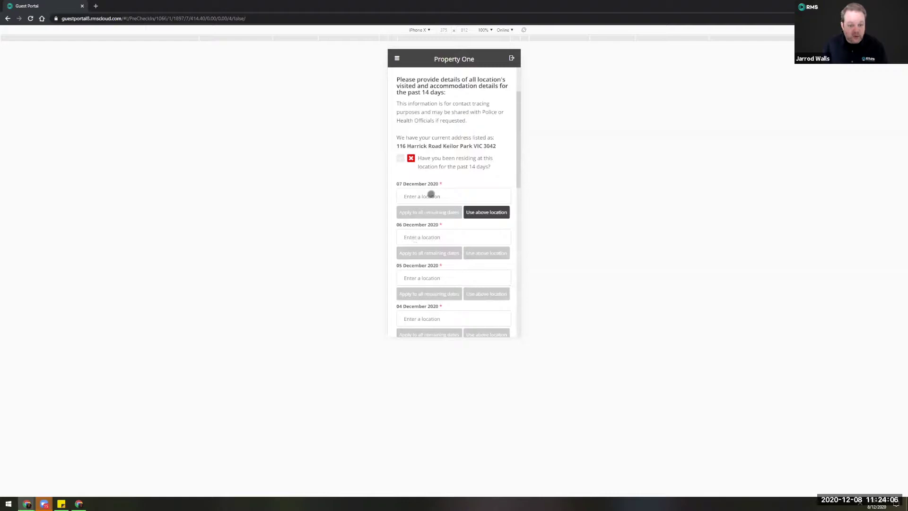
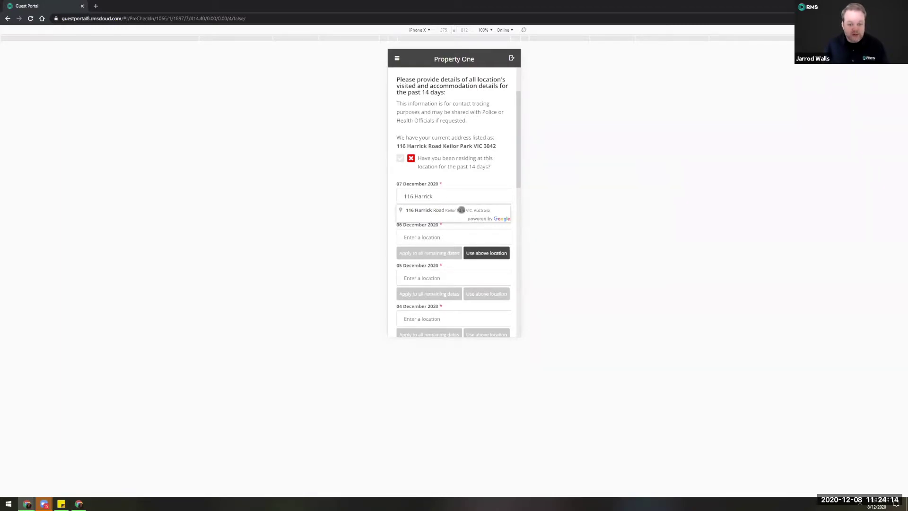
{"action": "left_click", "coordinate": [461, 210]}
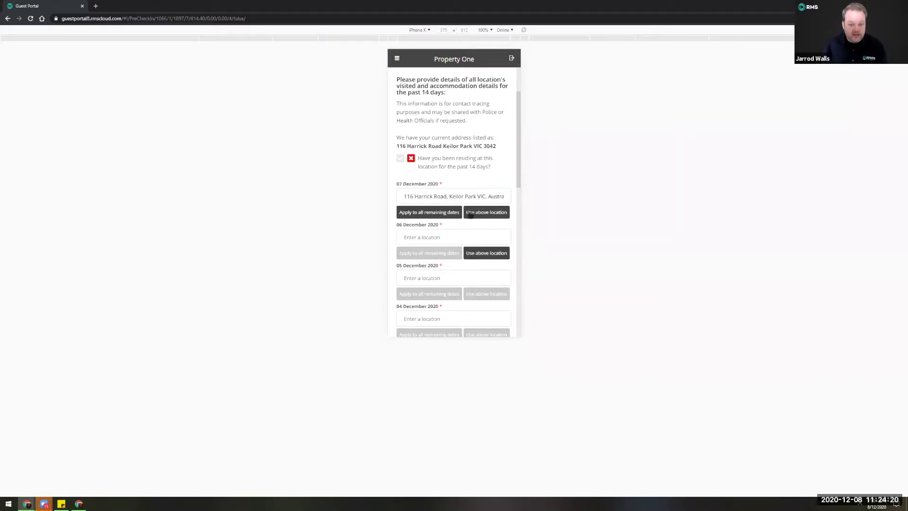
{"action": "left_click", "coordinate": [484, 213]}
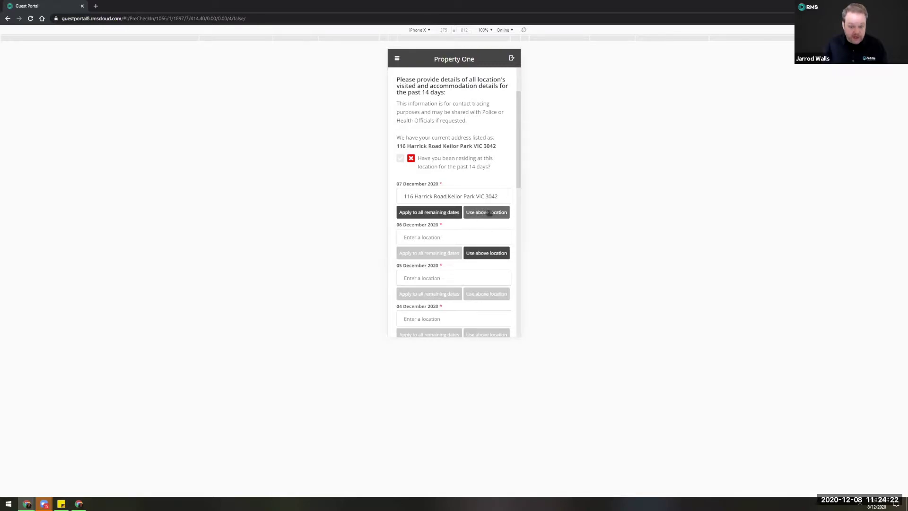
{"action": "left_click", "coordinate": [444, 212]}
{"action": "scroll", "coordinate": [442, 215], "scroll_direction": "down", "scroll_amount": 10}
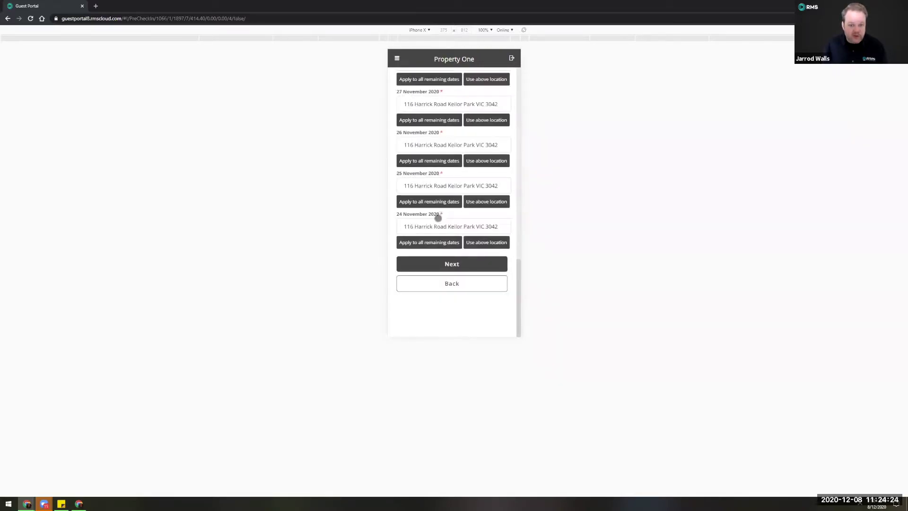
{"action": "left_click", "coordinate": [443, 265]}
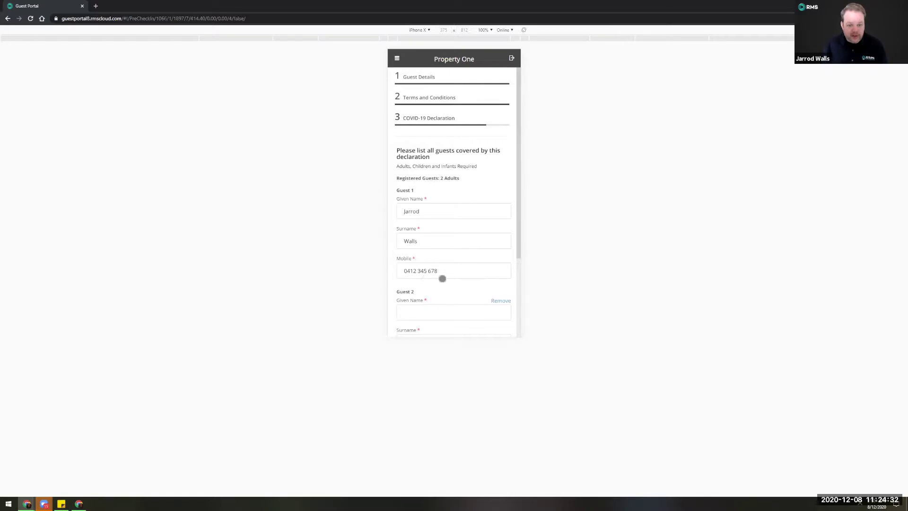
Remove the empty Guest 2 entry, keeping only the prefilled first guest.
{"action": "scroll", "coordinate": [439, 282], "scroll_direction": "down", "scroll_amount": 3}
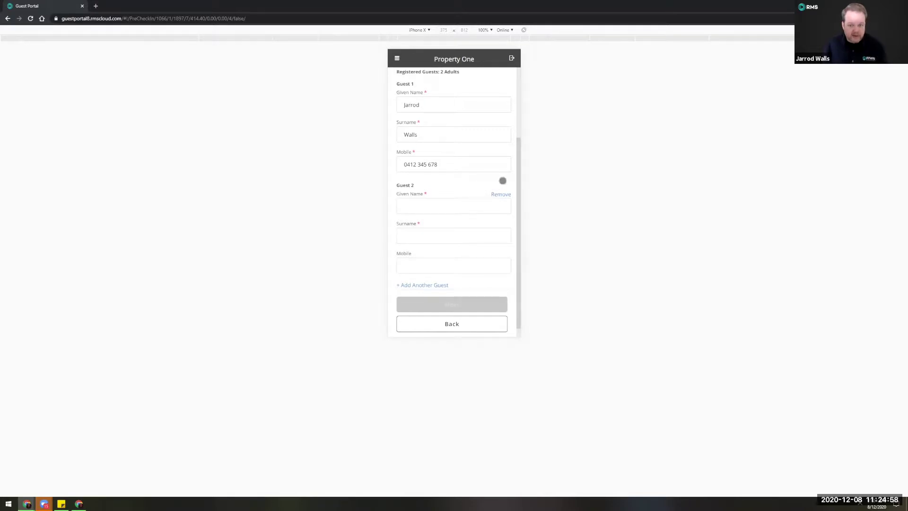
{"action": "left_click", "coordinate": [501, 193]}
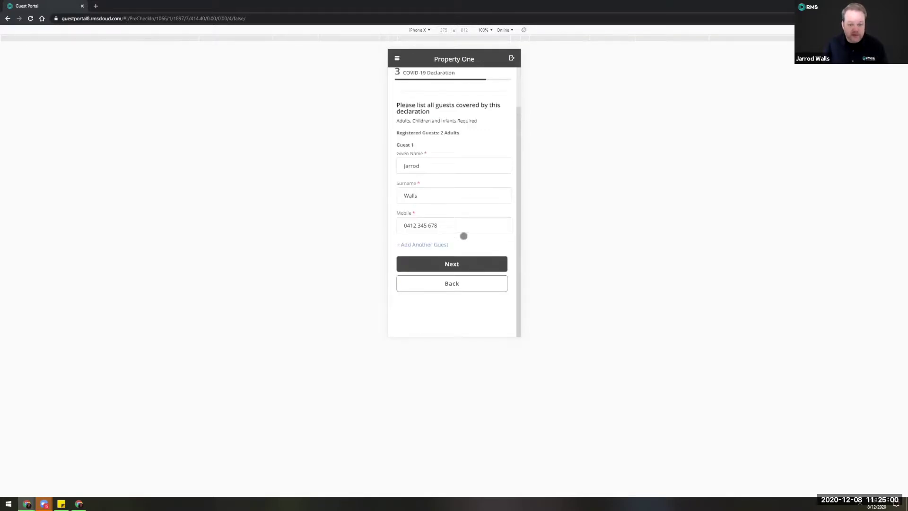
Tick 'Tick here to accept the above statements' and finish the pre check-in.
{"action": "left_click", "coordinate": [453, 265]}
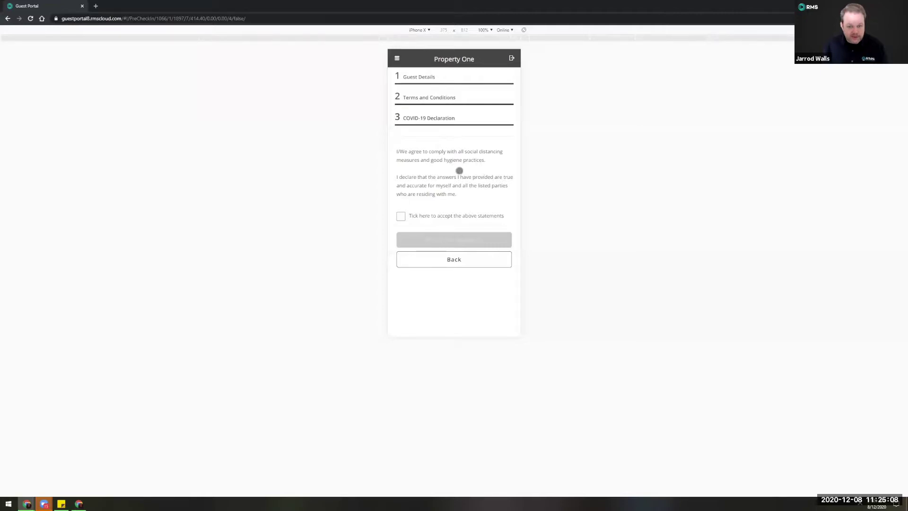
{"action": "left_click", "coordinate": [400, 216]}
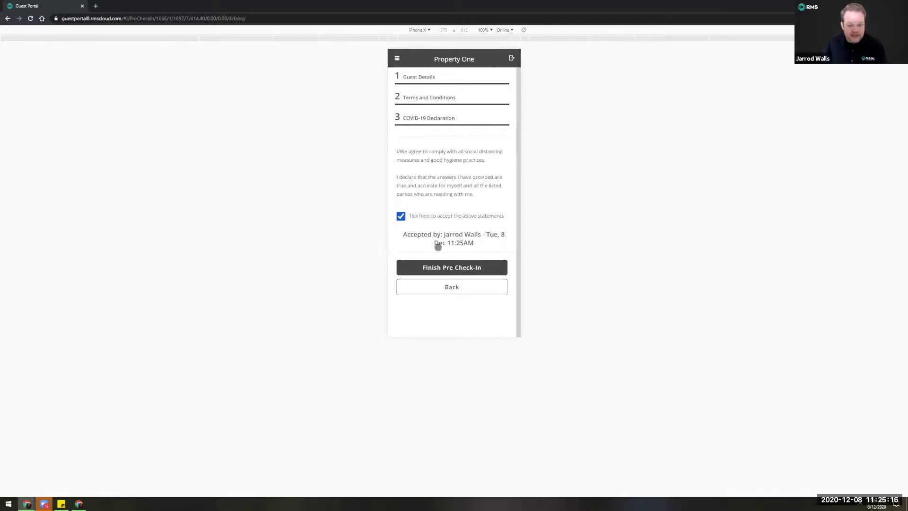
{"action": "left_click", "coordinate": [447, 267]}
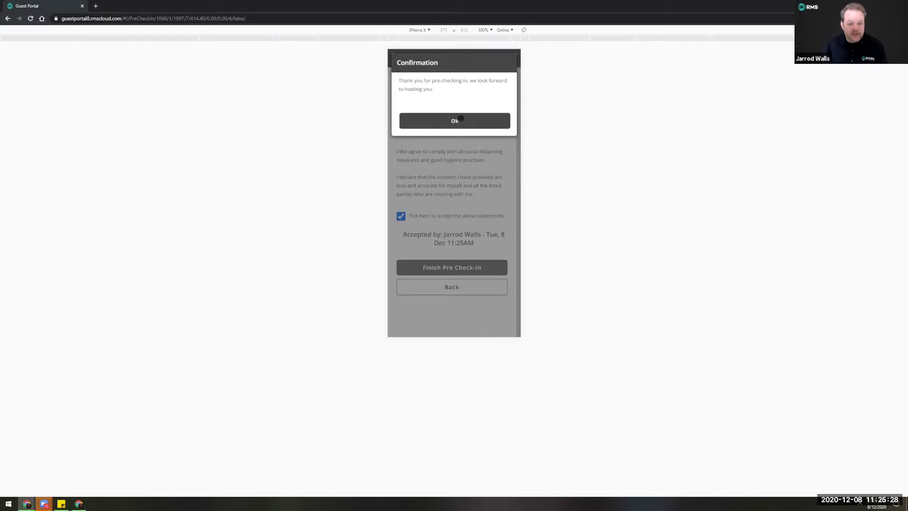
Dismiss the thank-you confirmation, skip password creation, and return to the back-office reservation.
{"action": "left_click", "coordinate": [462, 119]}
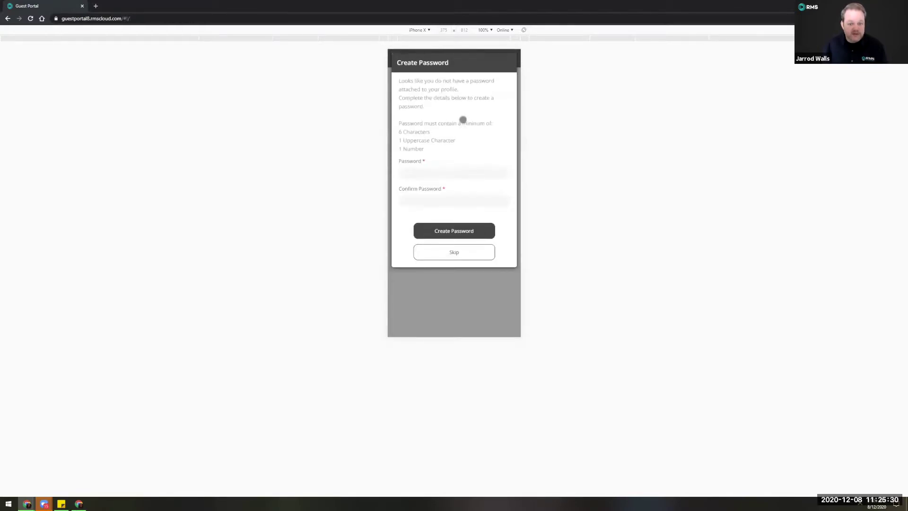
{"action": "left_click", "coordinate": [454, 251]}
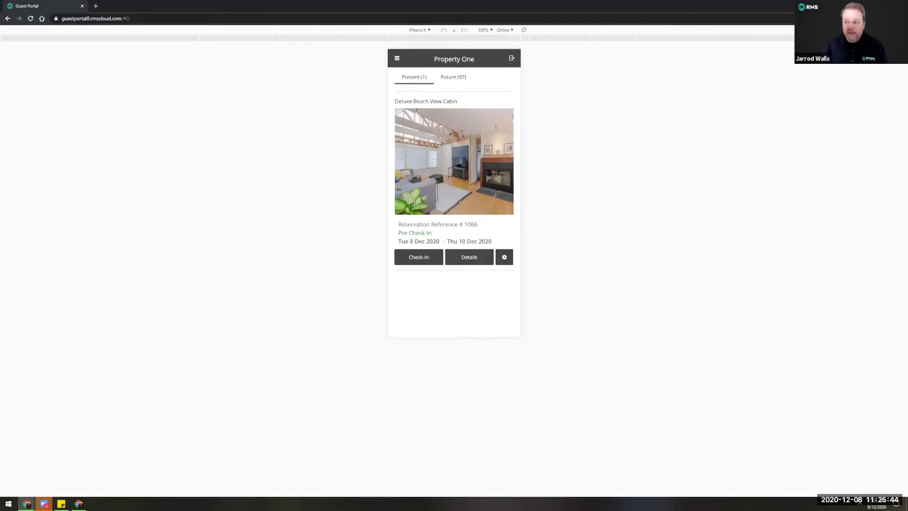
{"action": "key", "text": "alt+Tab"}
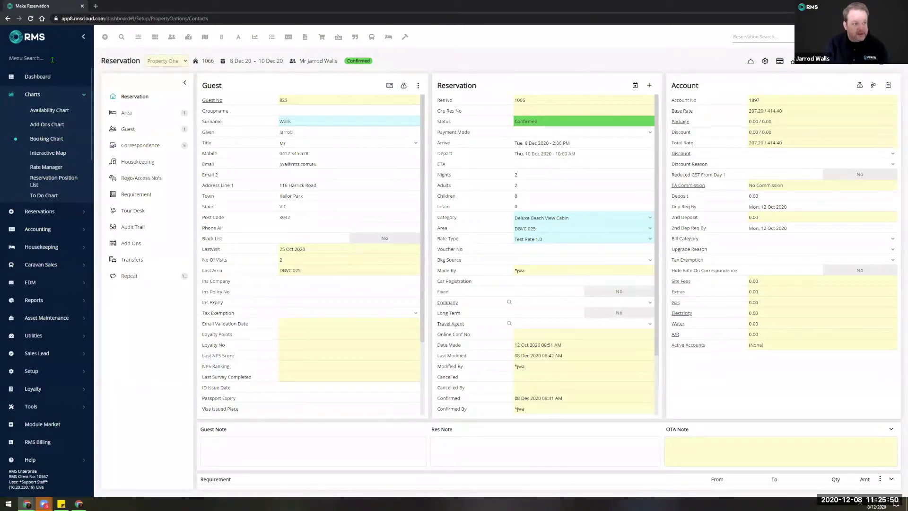
Load Property One's Guest Portal settings via the 'portal' menu search, then open the Message Centre.
{"action": "left_click", "coordinate": [52, 59]}
{"action": "type", "text": "portal"}
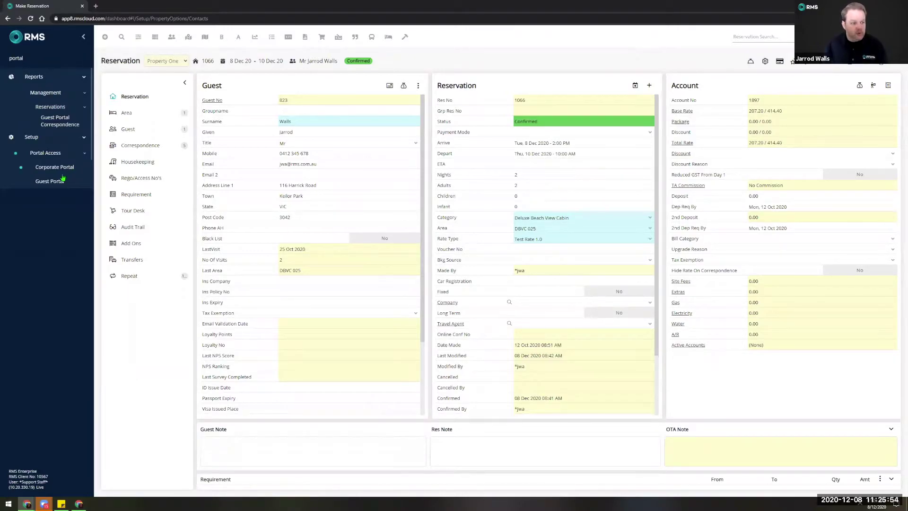
{"action": "left_click", "coordinate": [45, 182]}
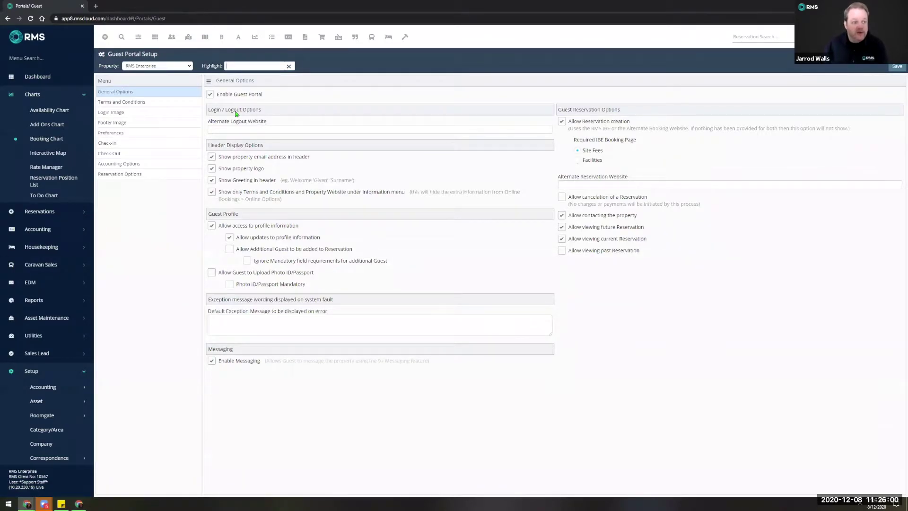
{"action": "left_click", "coordinate": [176, 66]}
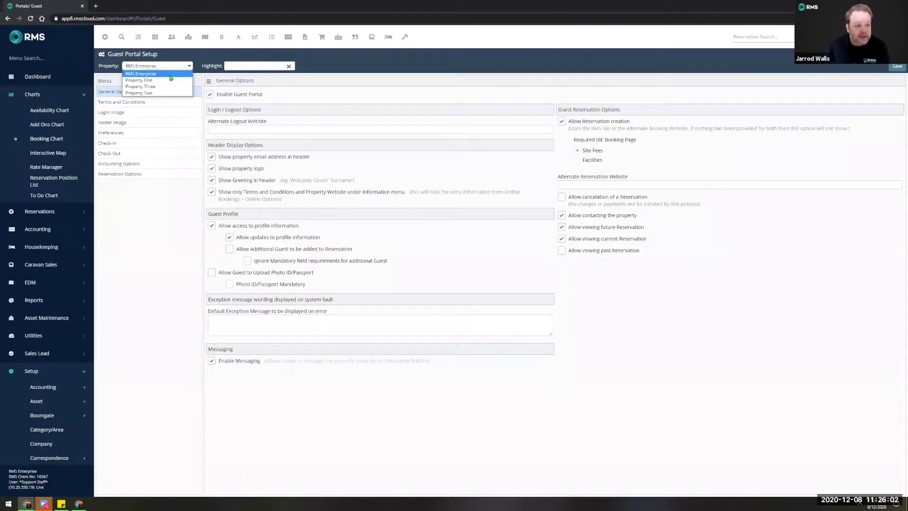
{"action": "left_click", "coordinate": [171, 80]}
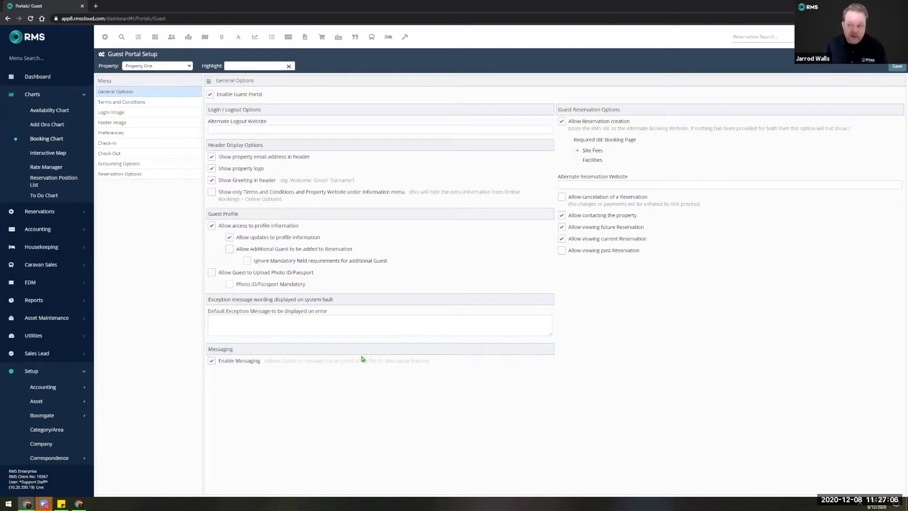
{"action": "left_click", "coordinate": [212, 360]}
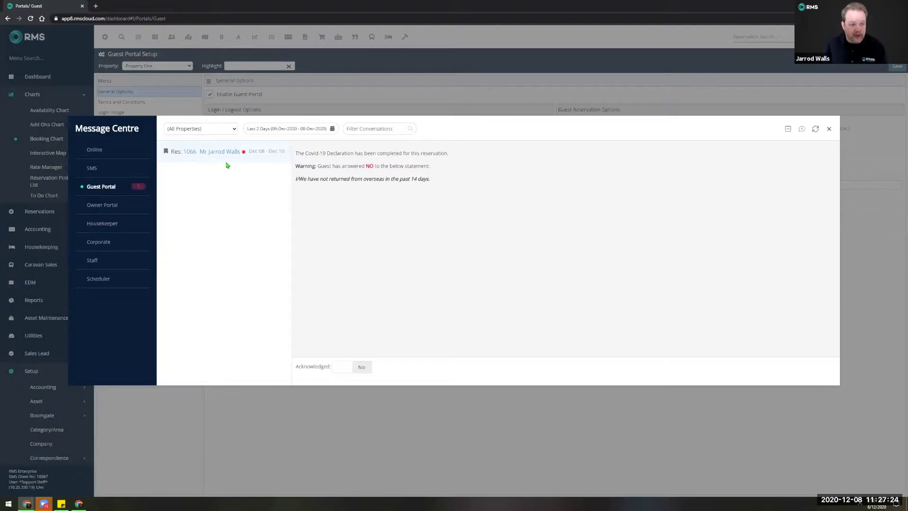
Set the COVID-19 declaration warning's Acknowledged to Yes and open reservation 1066.
{"action": "mouse_move", "coordinate": [190, 155]}
{"action": "left_click", "coordinate": [345, 370]}
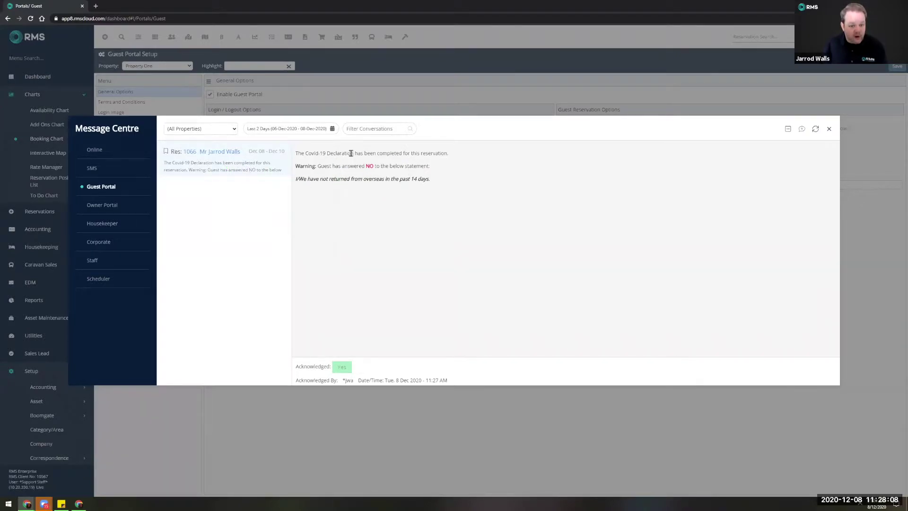
{"action": "left_click", "coordinate": [191, 153]}
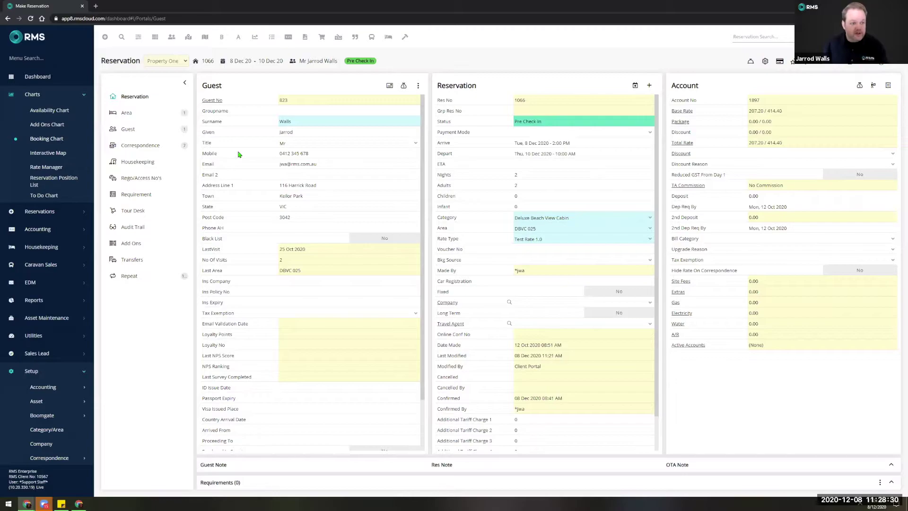
Review reservation 1066's correspondence, including the COVID-19 Declaration Form.
{"action": "left_click", "coordinate": [152, 146]}
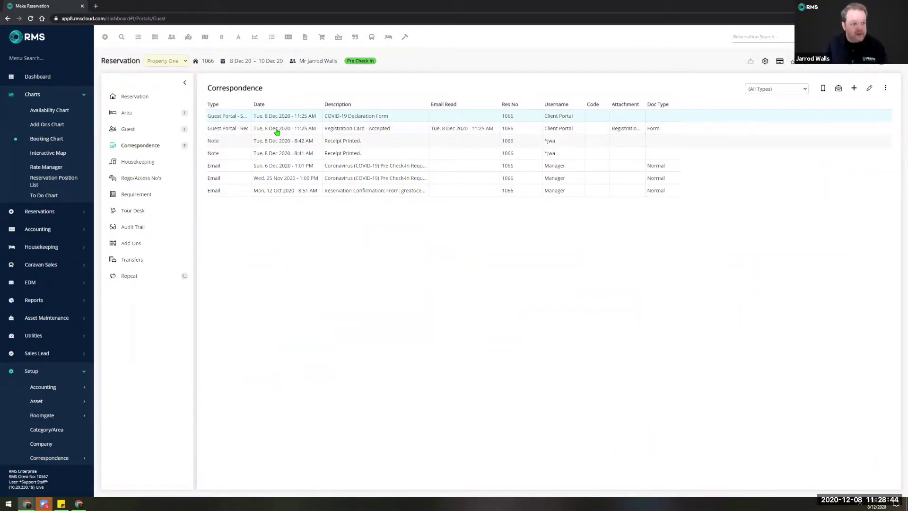
List the 9 in-house guests in In/Out Movements, with 3 arrivals yet to pre check in.
{"action": "left_click", "coordinate": [139, 39]}
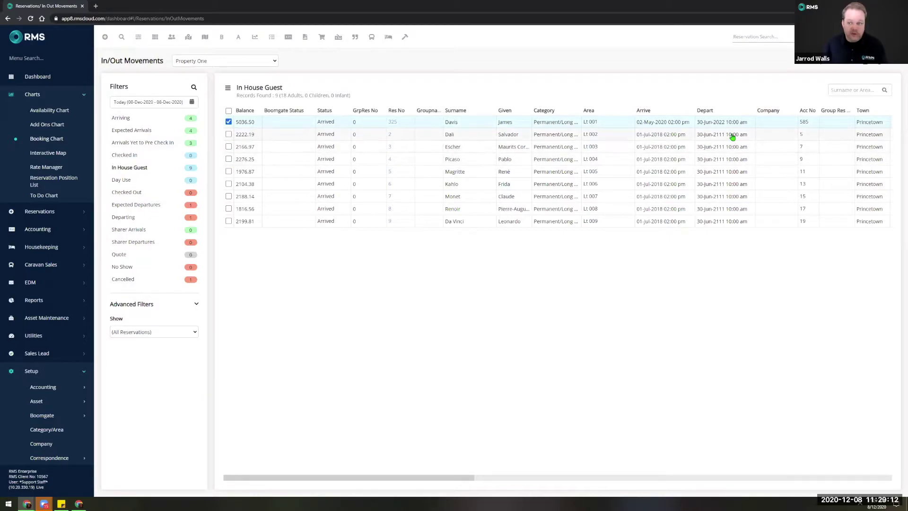
{"action": "left_click", "coordinate": [820, 70]}
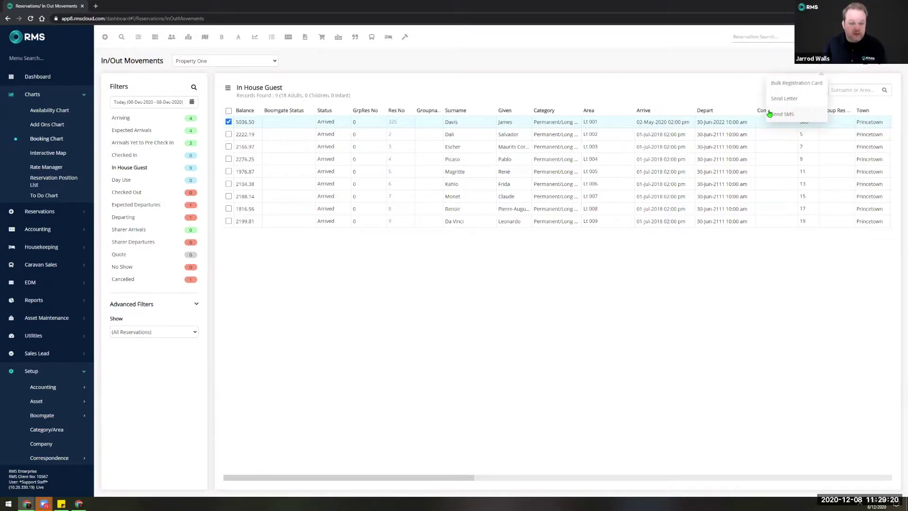
{"action": "mouse_move", "coordinate": [804, 78]}
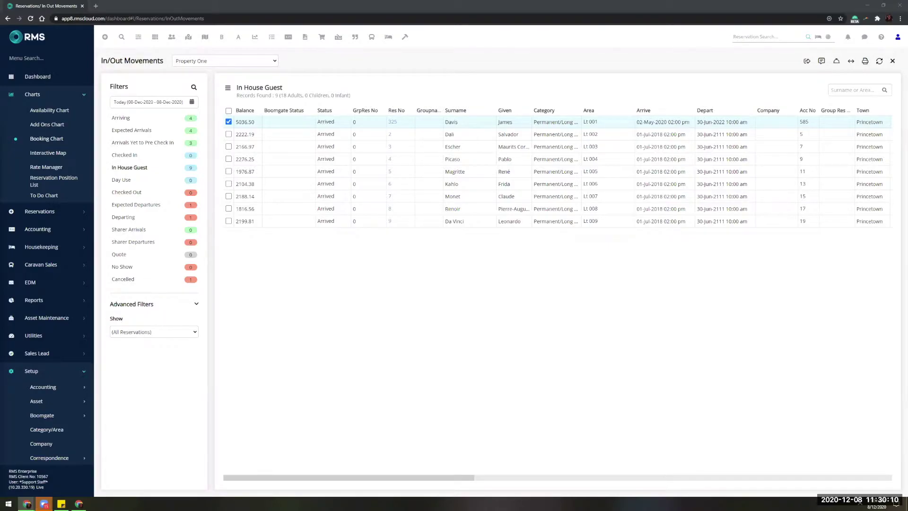
{"action": "left_click", "coordinate": [32, 58]}
Show Property One's Guest Portal Check-In settings: Pre Check-In enabled 3 days before arrival.
{"action": "type", "text": "portal"}
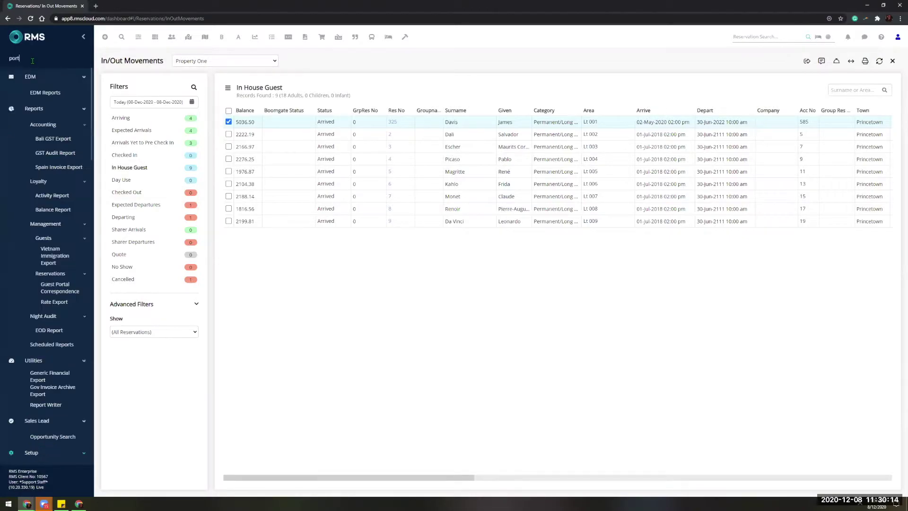
{"action": "left_click", "coordinate": [56, 185]}
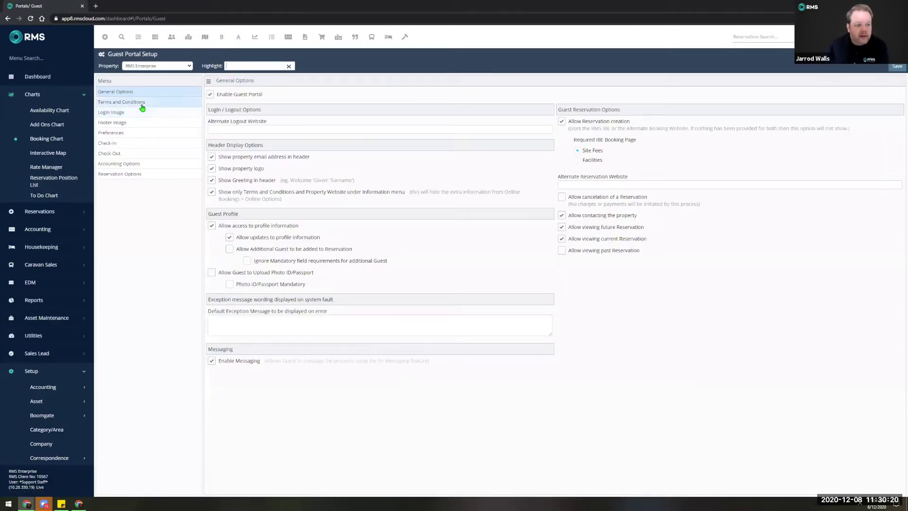
{"action": "left_click", "coordinate": [142, 66]}
{"action": "left_click", "coordinate": [139, 80]}
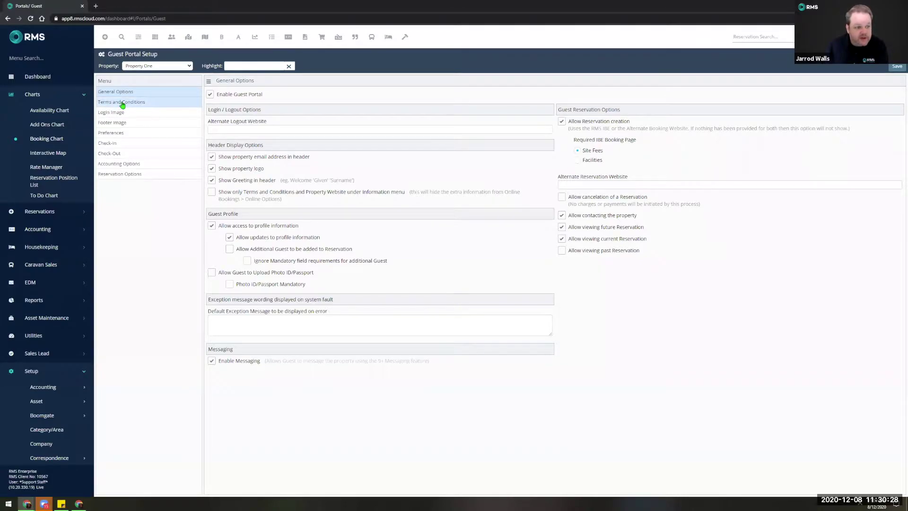
{"action": "left_click", "coordinate": [127, 146]}
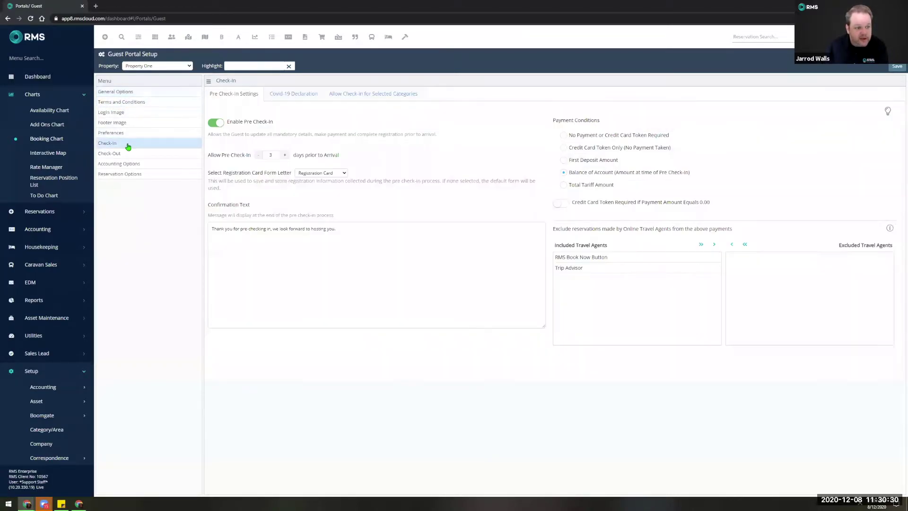
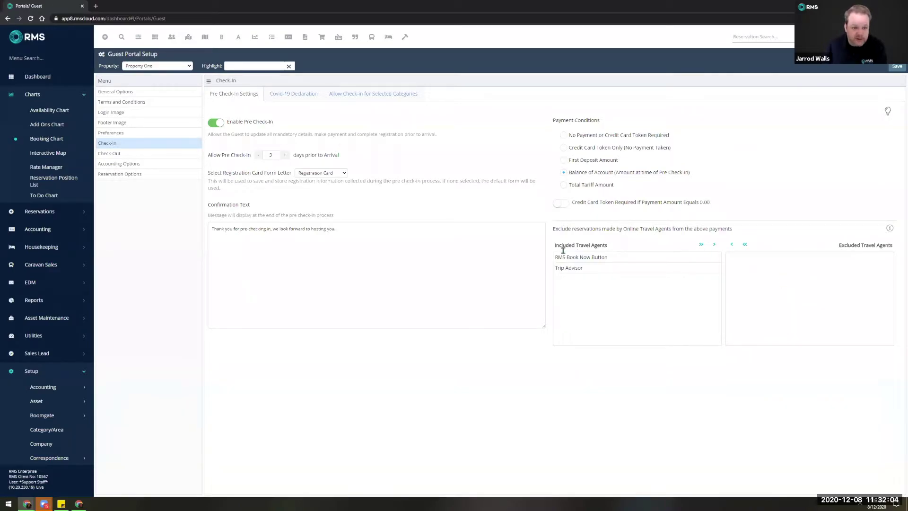
Review the Covid-19 declaration questions, then the check-in settings for selected categories.
{"action": "left_click", "coordinate": [293, 96]}
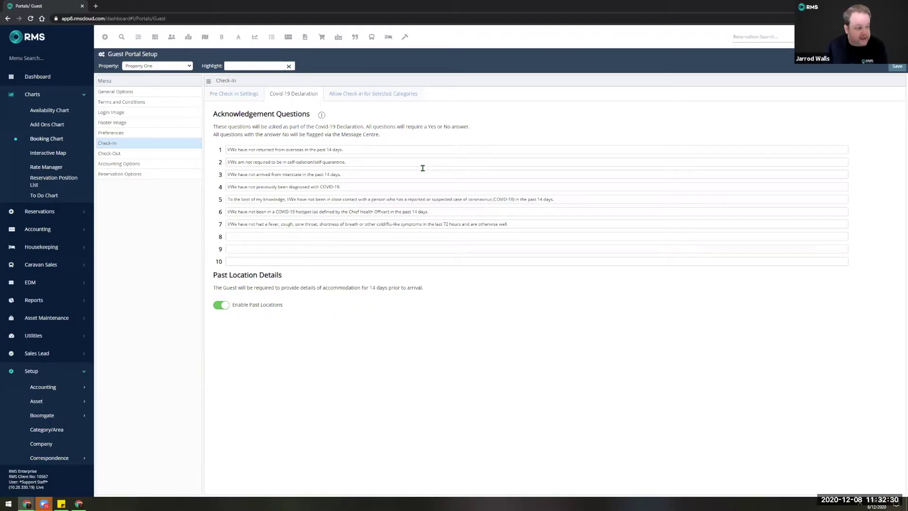
{"action": "left_click", "coordinate": [360, 96]}
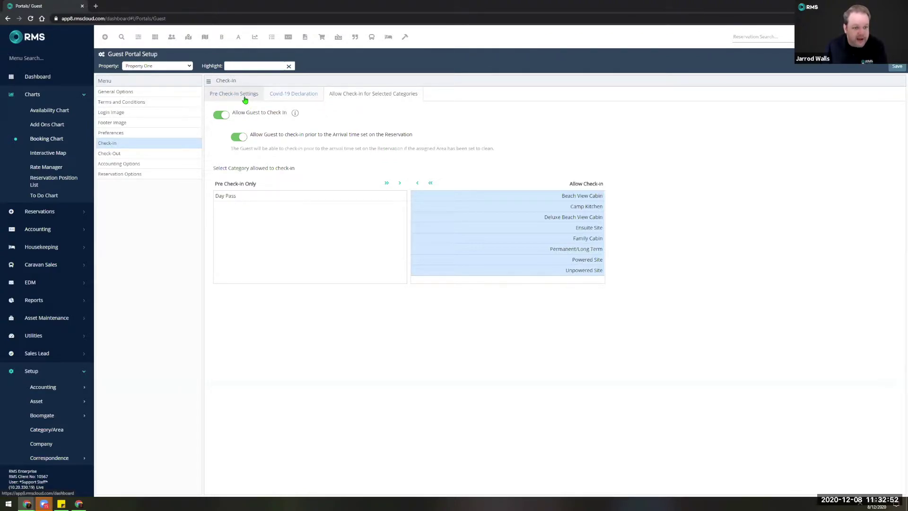
Show the pre check-in settings: enabled 3 days before arrival, Registration Card form.
{"action": "left_click", "coordinate": [245, 100]}
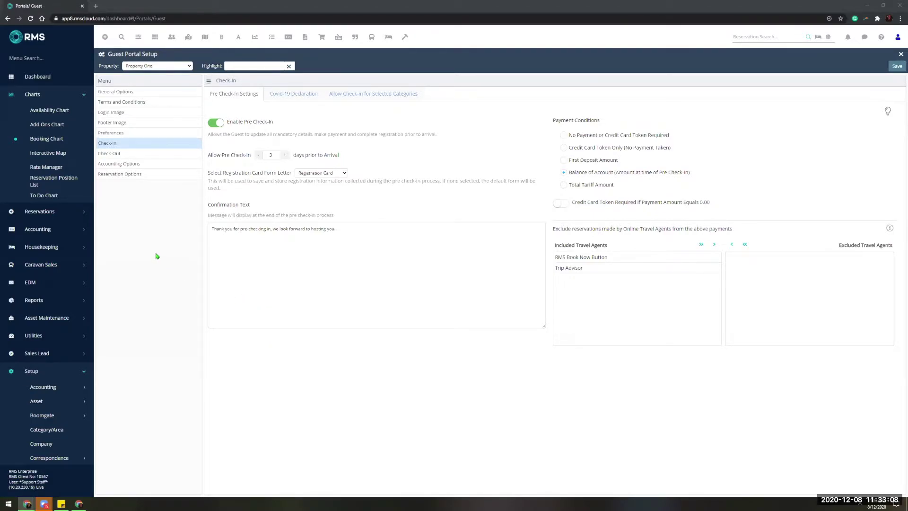
Open the yellow DBVC 025 booking for 8–10 Dec 2020 from the booking chart and list its guests.
{"action": "left_click", "coordinate": [48, 142]}
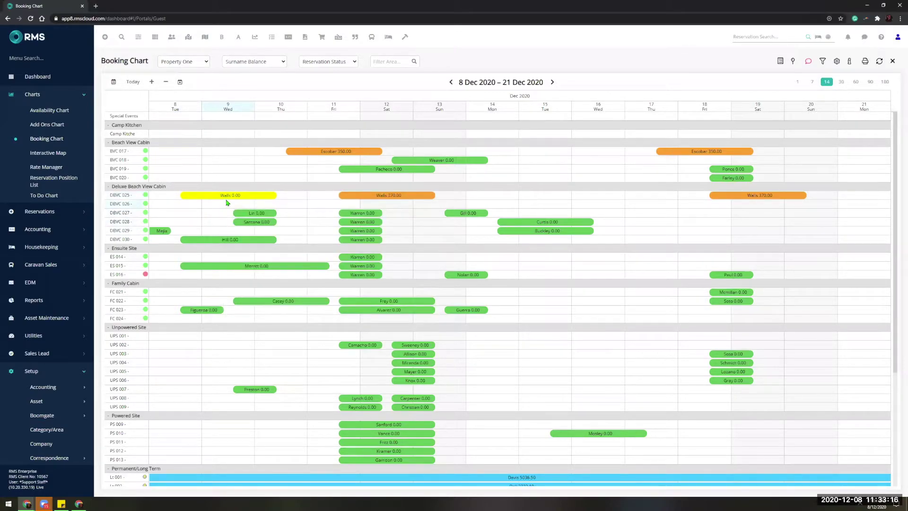
{"action": "mouse_move", "coordinate": [231, 197]}
{"action": "double_click", "coordinate": [223, 196]}
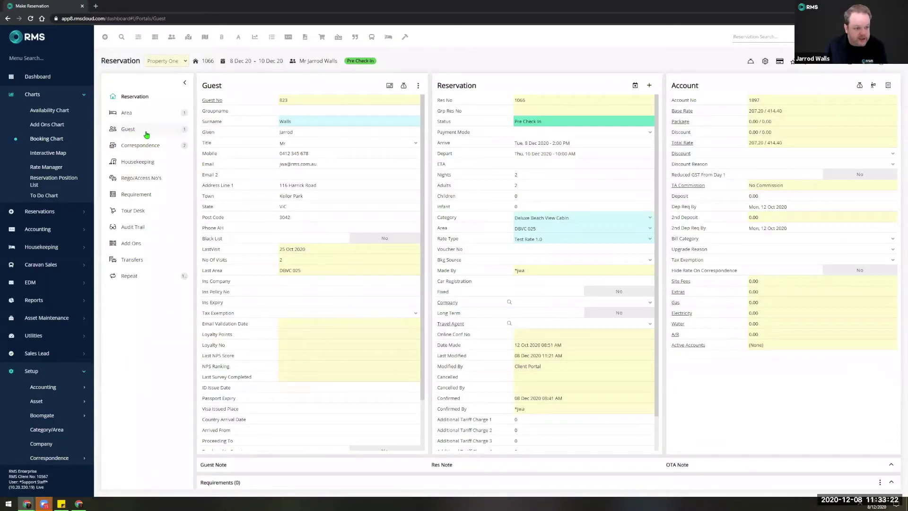
{"action": "left_click", "coordinate": [147, 131]}
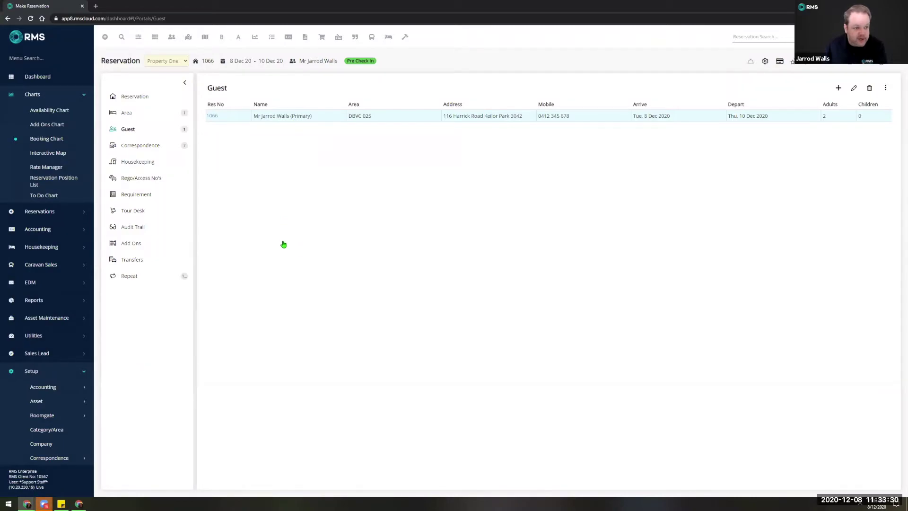
{"action": "left_click", "coordinate": [138, 99]}
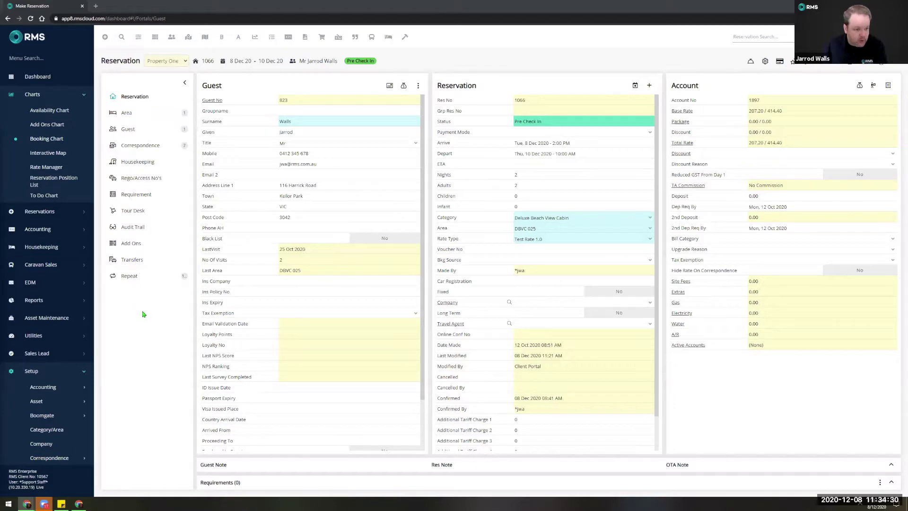
Show the Guest, Reservation and Account panels of the DBVC 025 reservation.
{"action": "left_click", "coordinate": [140, 195]}
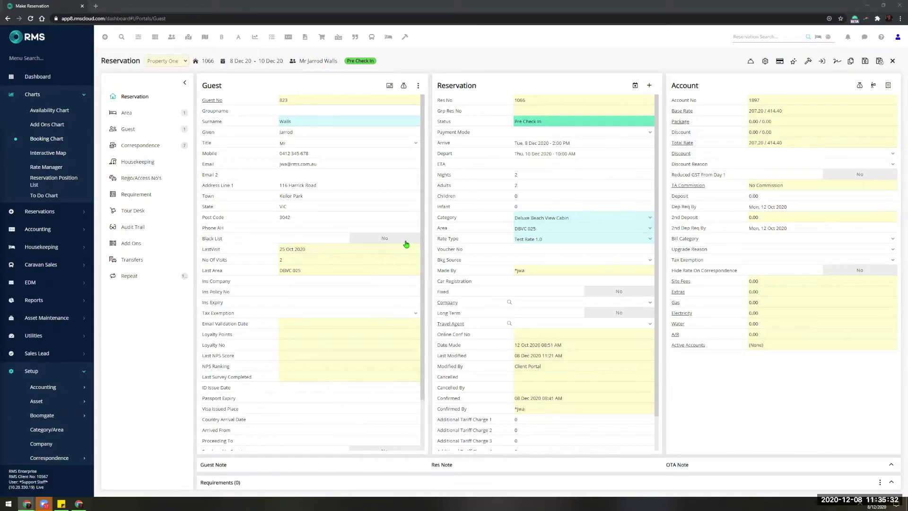
Collapse the Setup and Charts sidebar sections and open the Module Market.
{"action": "left_click", "coordinate": [56, 372]}
{"action": "left_click", "coordinate": [56, 101]}
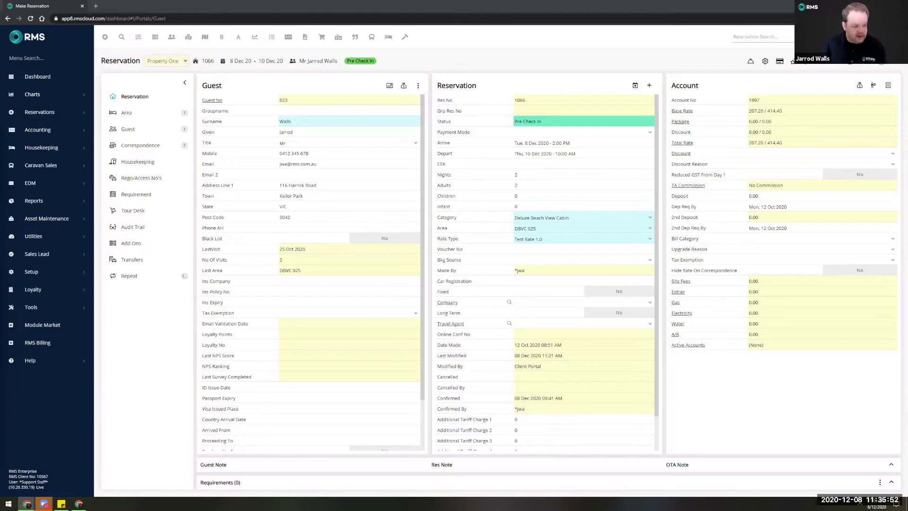
{"action": "left_click", "coordinate": [48, 329]}
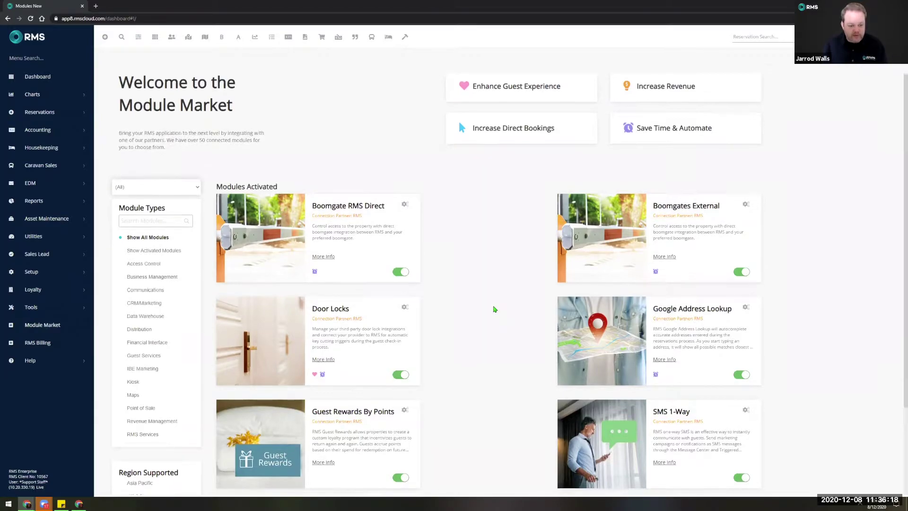
Browse the Module Market list and filter it to Show Activated Modules only.
{"action": "scroll", "coordinate": [494, 309], "scroll_direction": "down", "scroll_amount": 1}
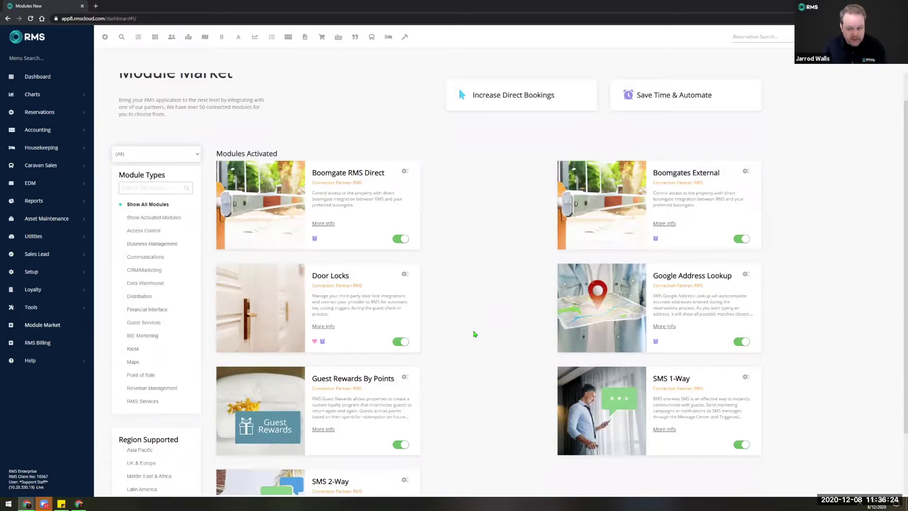
{"action": "scroll", "coordinate": [473, 334], "scroll_direction": "down", "scroll_amount": 2}
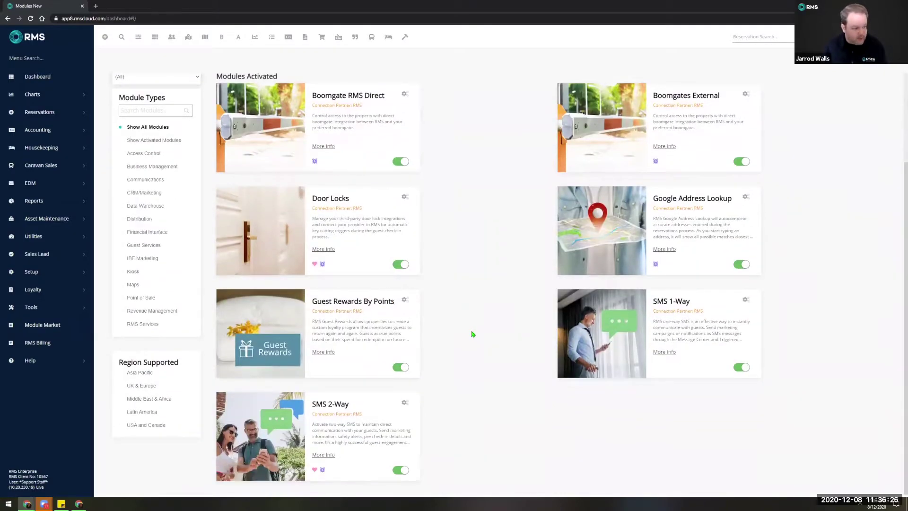
{"action": "scroll", "coordinate": [472, 335], "scroll_direction": "up", "scroll_amount": 3}
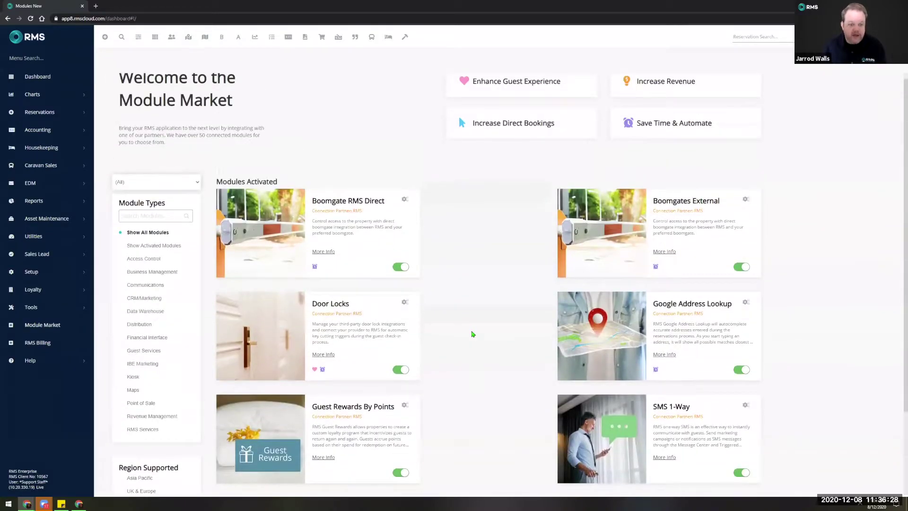
{"action": "scroll", "coordinate": [471, 334], "scroll_direction": "up", "scroll_amount": 1}
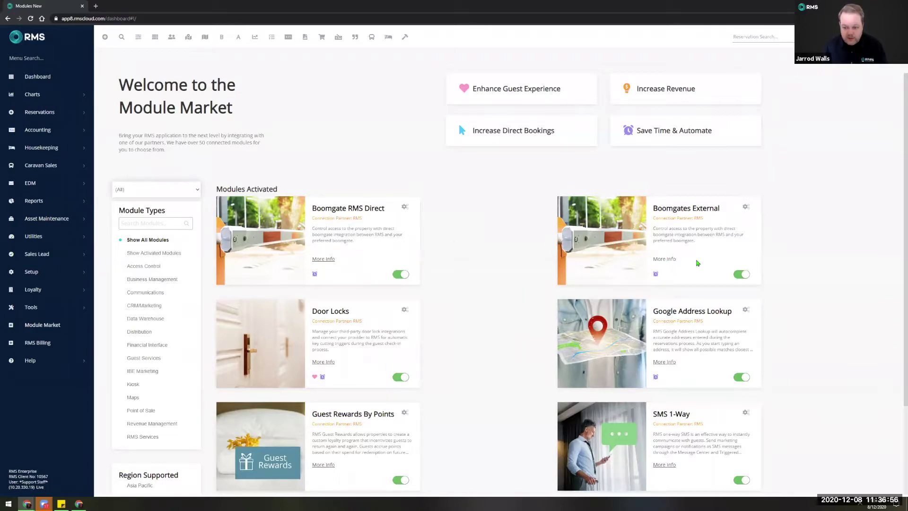
{"action": "scroll", "coordinate": [497, 371], "scroll_direction": "down", "scroll_amount": 3}
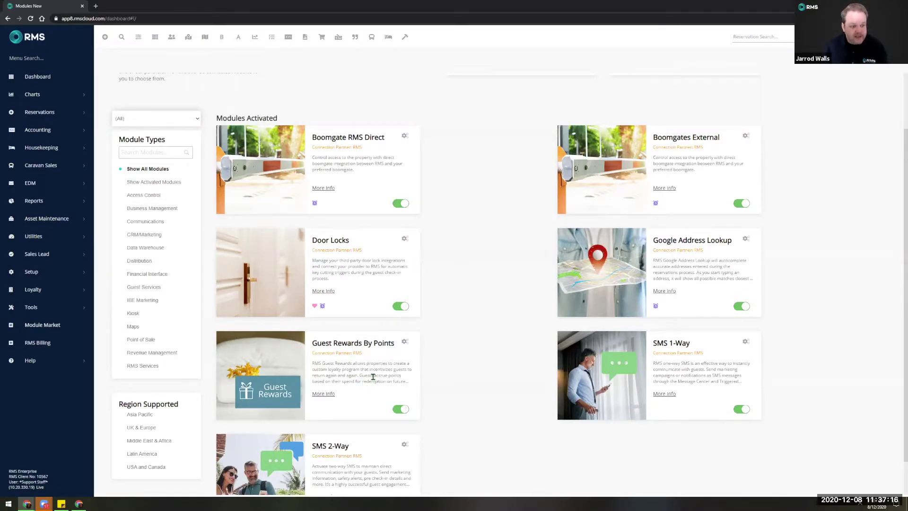
{"action": "scroll", "coordinate": [373, 376], "scroll_direction": "up", "scroll_amount": 3}
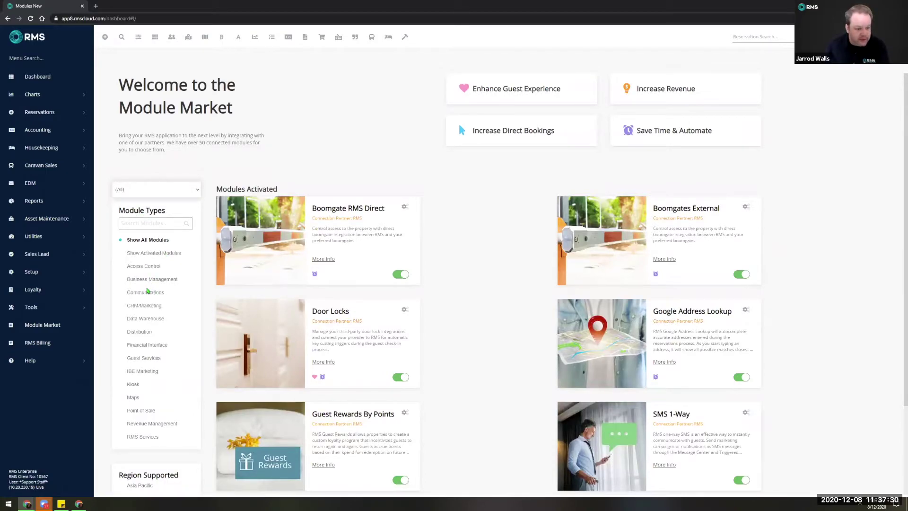
{"action": "left_click", "coordinate": [155, 254]}
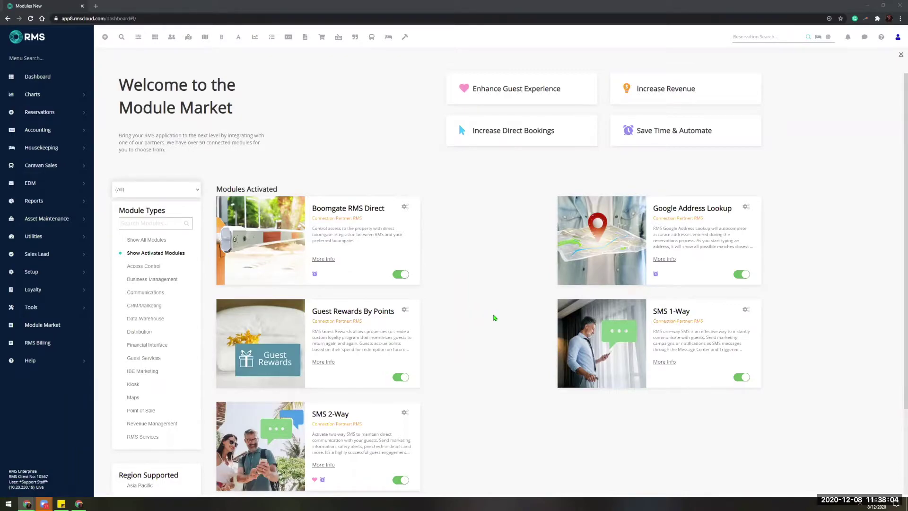
{"action": "left_click", "coordinate": [152, 240]}
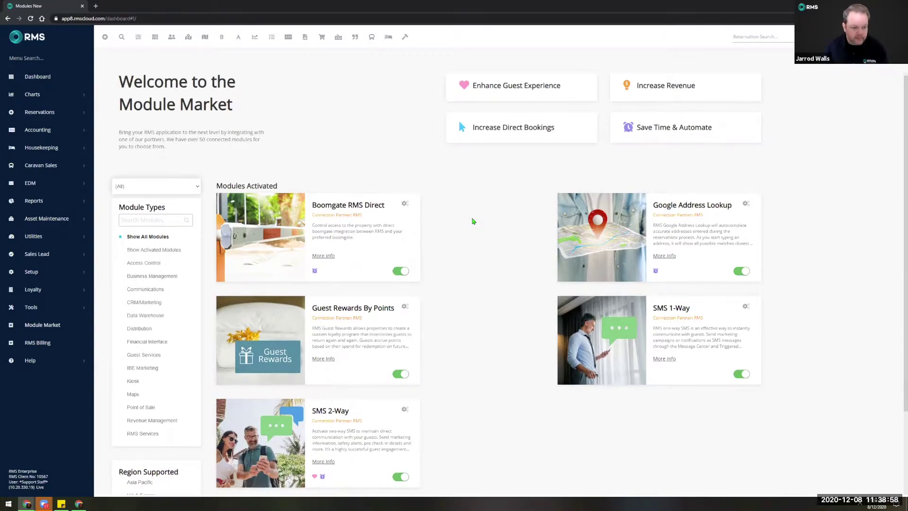
{"action": "scroll", "coordinate": [473, 221], "scroll_direction": "down", "scroll_amount": 2}
{"action": "scroll", "coordinate": [473, 221], "scroll_direction": "up", "scroll_amount": 2}
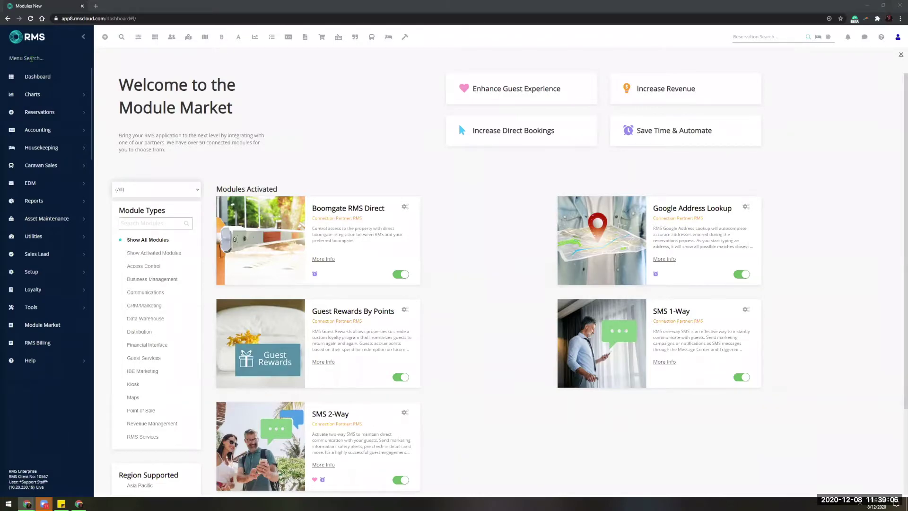
Look over the Triggered correspondence setup via a 'Trig' menu search, then return to the Booking Chart.
{"action": "type", "text": "Trig"}
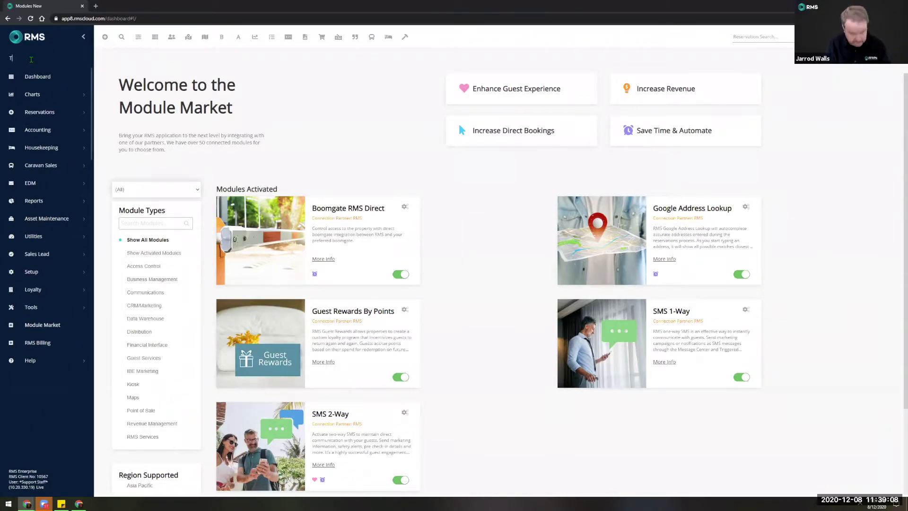
{"action": "left_click", "coordinate": [45, 107]}
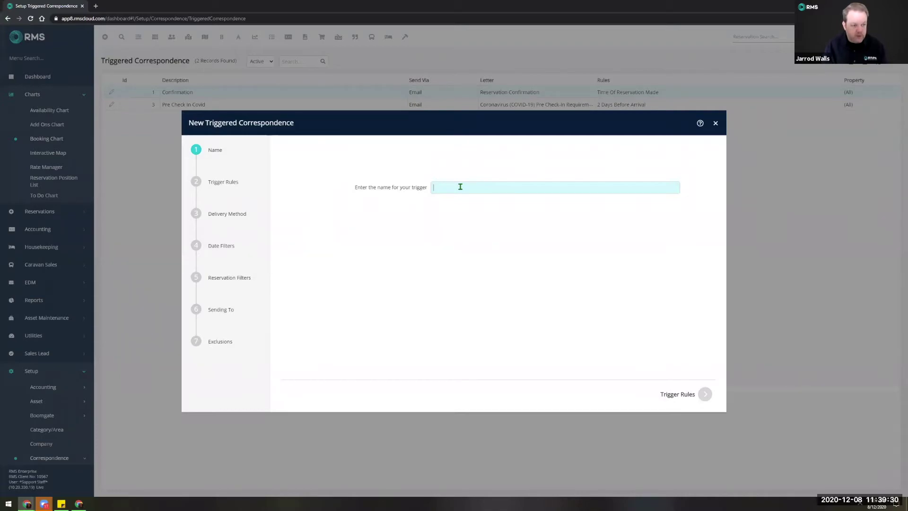
{"action": "left_click", "coordinate": [715, 124]}
{"action": "left_click", "coordinate": [46, 138]}
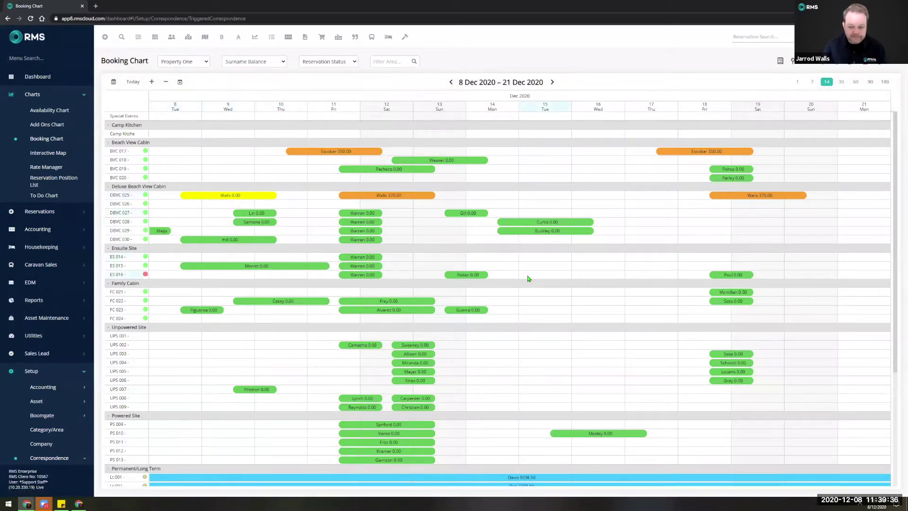
Start a pencil reservation on Unpowered Site UPS 004 for 15–17 Dec 2020.
{"action": "left_click", "coordinate": [554, 260]}
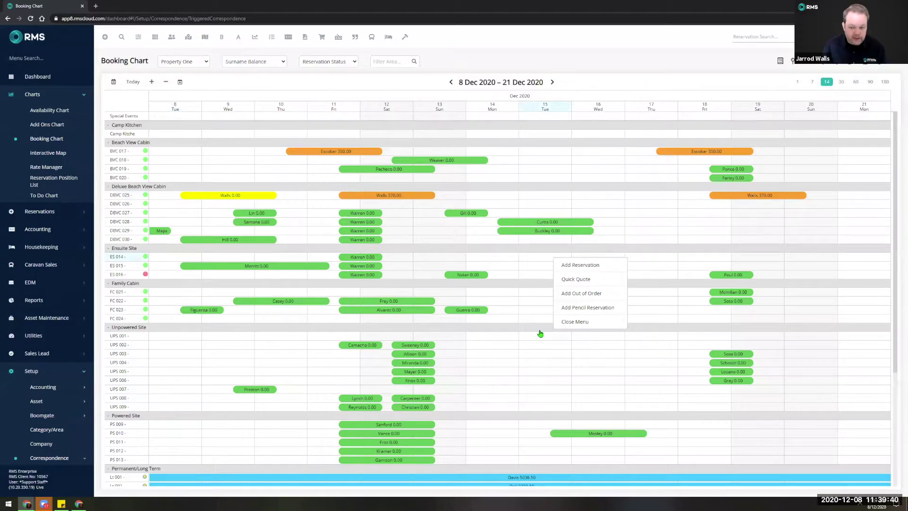
{"action": "left_click_drag", "start_coordinate": [562, 363], "coordinate": [600, 364]}
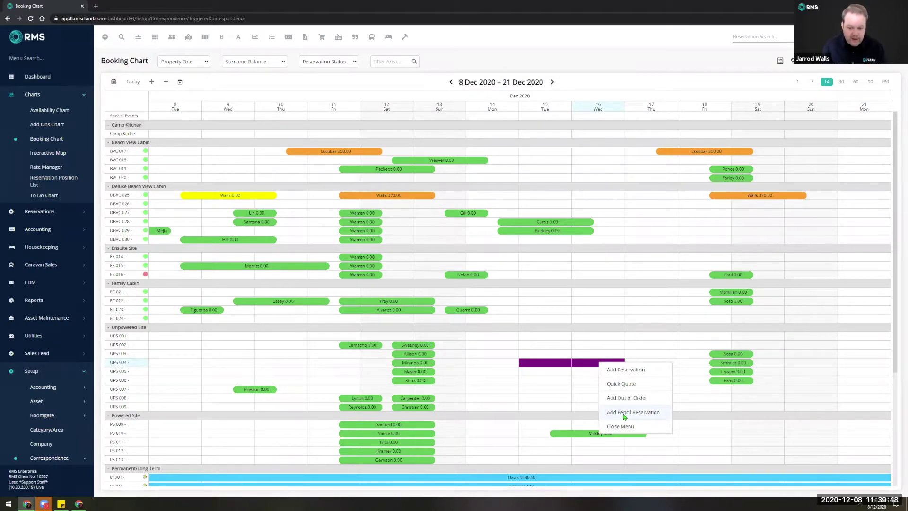
{"action": "left_click", "coordinate": [620, 412]}
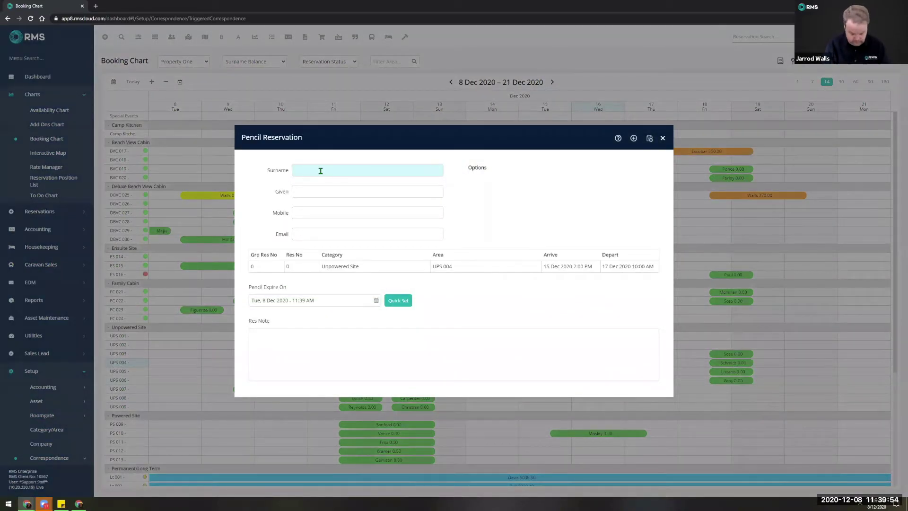
Enter the guest's phone number and e-mail address on the pencil reservation.
{"action": "left_click", "coordinate": [326, 229]}
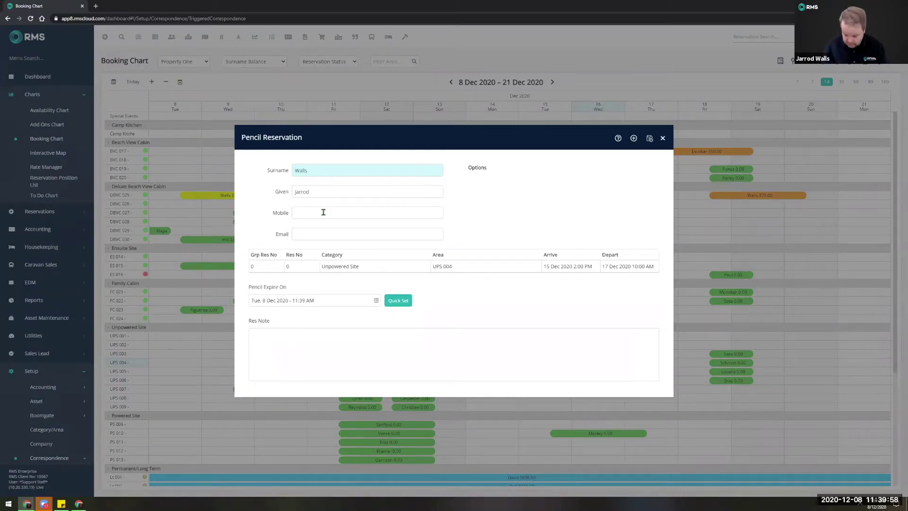
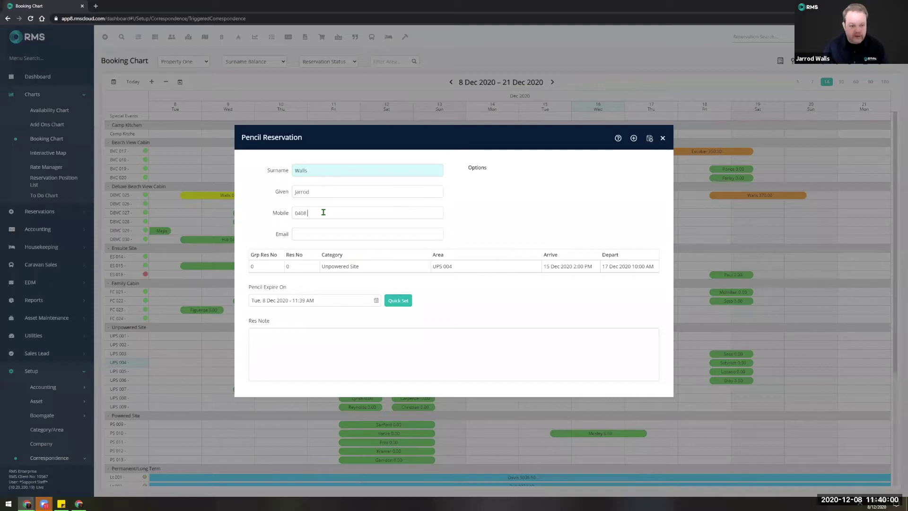
{"action": "left_click", "coordinate": [318, 230]}
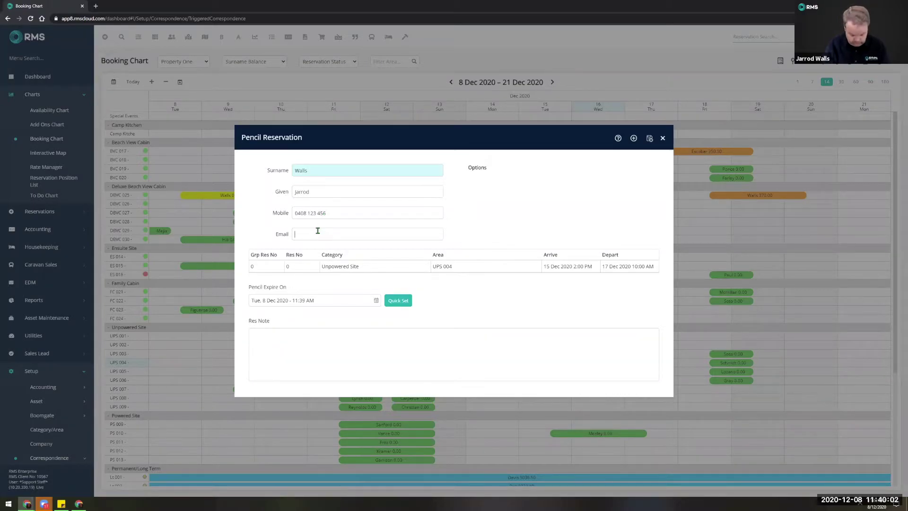
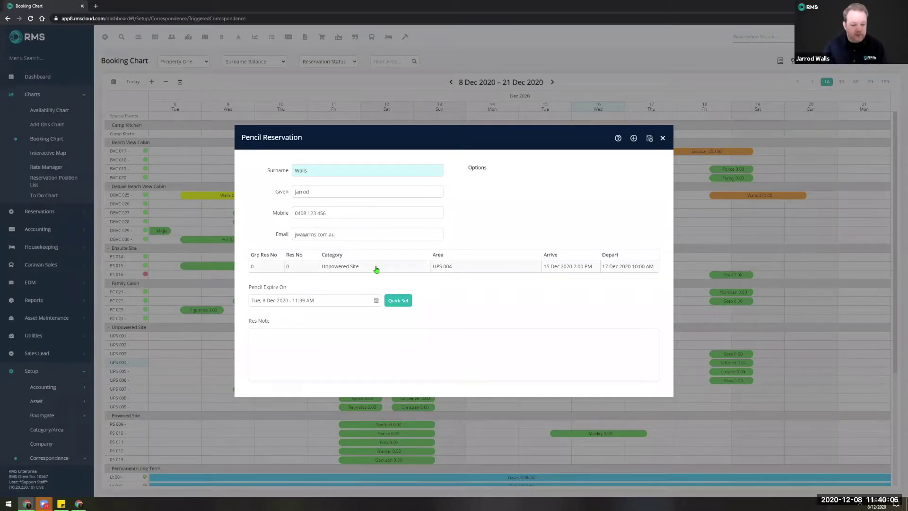
Set the pencil expiry three weeks ahead to 29 Dec 2020 and save the reservation.
{"action": "left_click", "coordinate": [350, 297]}
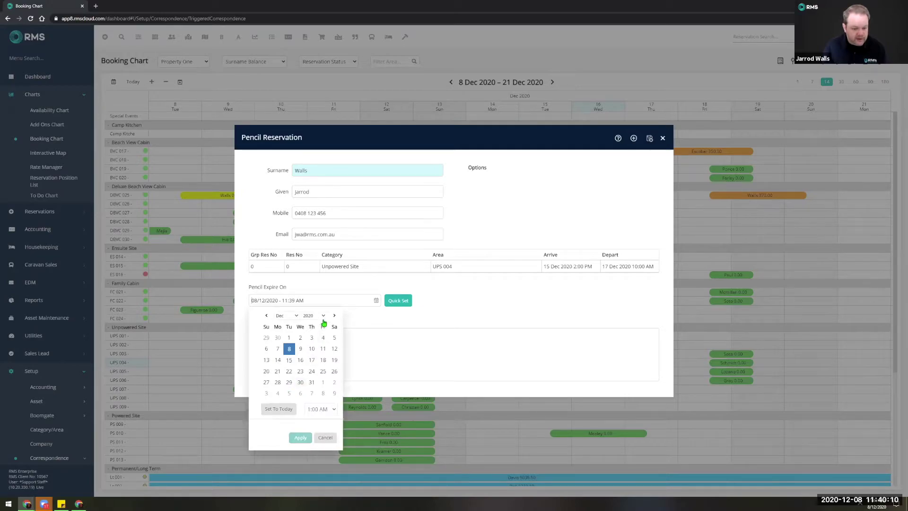
{"action": "left_click", "coordinate": [288, 394]}
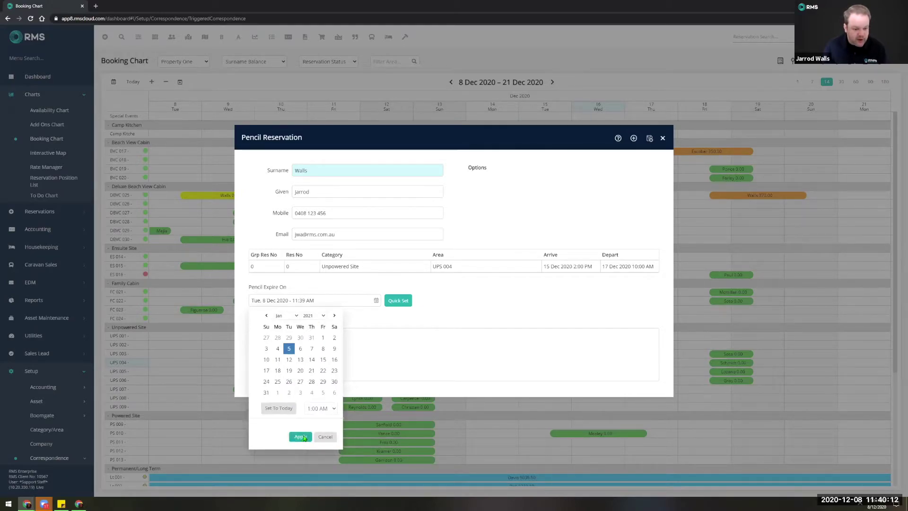
{"action": "left_click", "coordinate": [301, 437]}
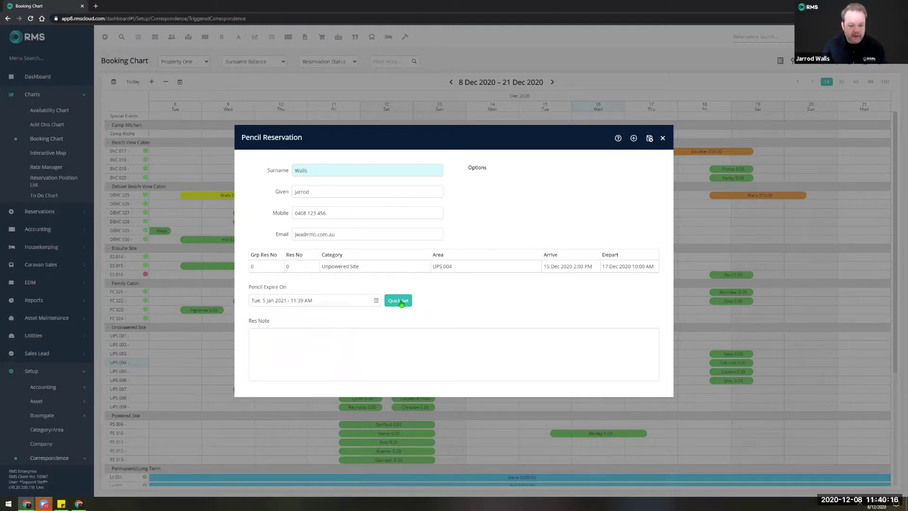
{"action": "left_click", "coordinate": [400, 301]}
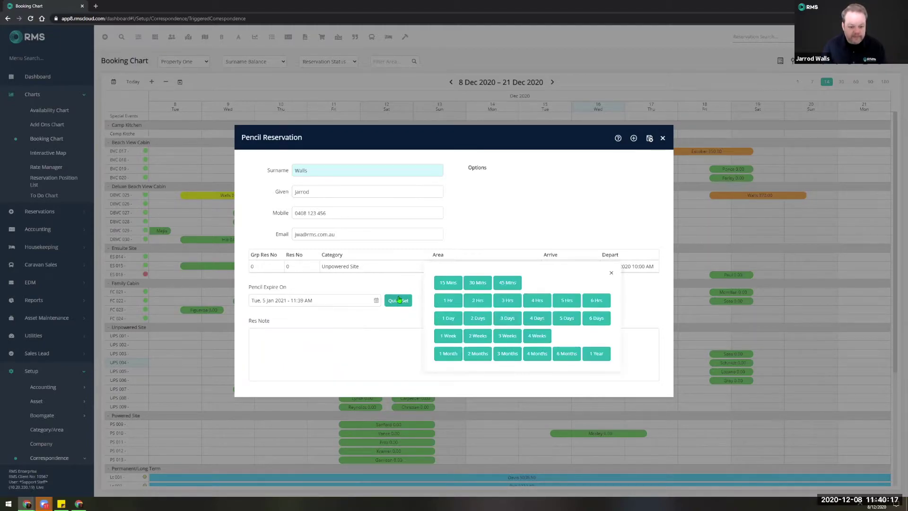
{"action": "left_click", "coordinate": [503, 336]}
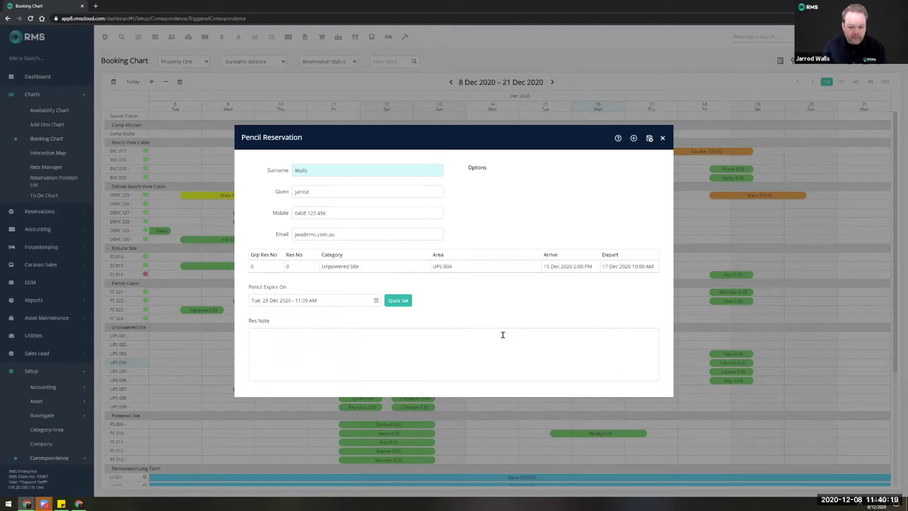
{"action": "left_click", "coordinate": [650, 138]}
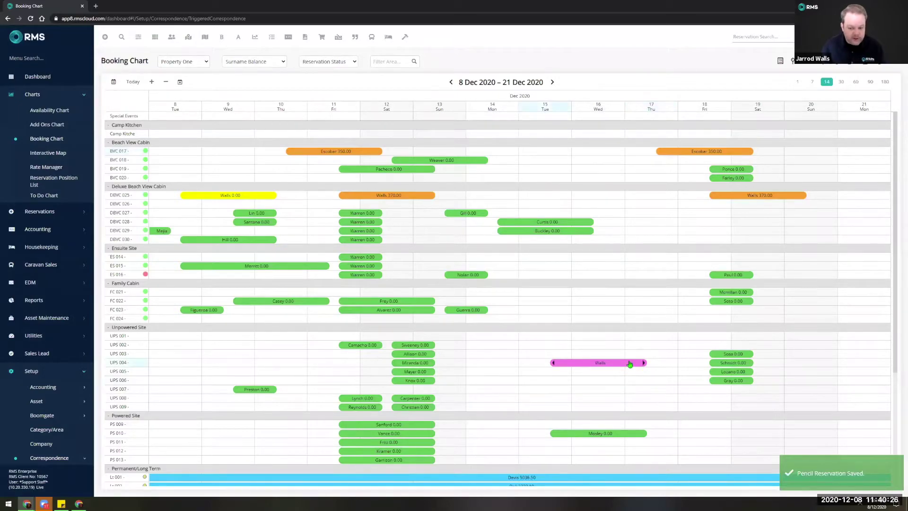
{"action": "mouse_move", "coordinate": [627, 364]}
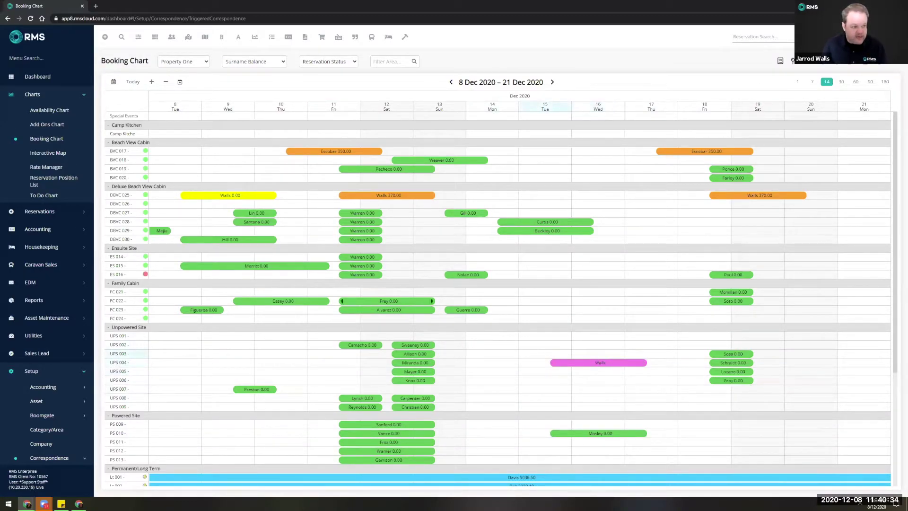
{"action": "left_click", "coordinate": [41, 57]}
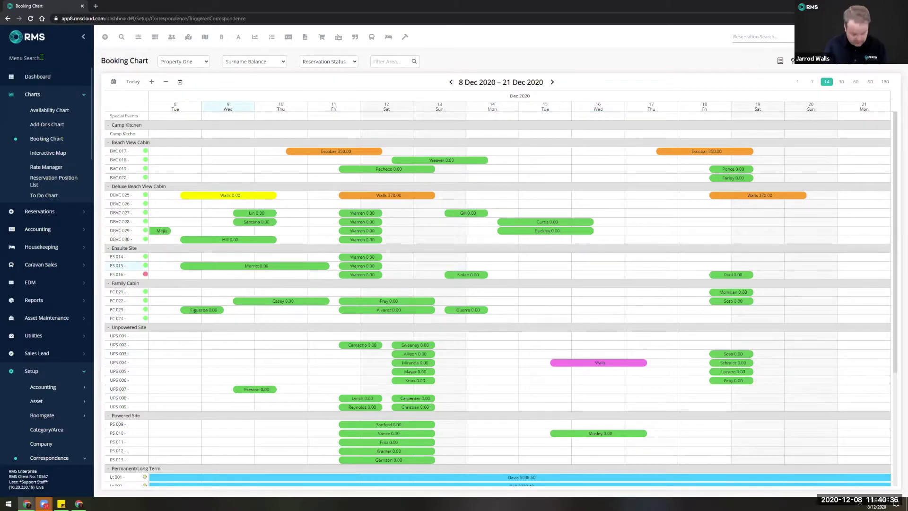
Name a new triggered correspondence 'Pencil Follow Up' and advance to its trigger rules.
{"action": "type", "text": "trig"}
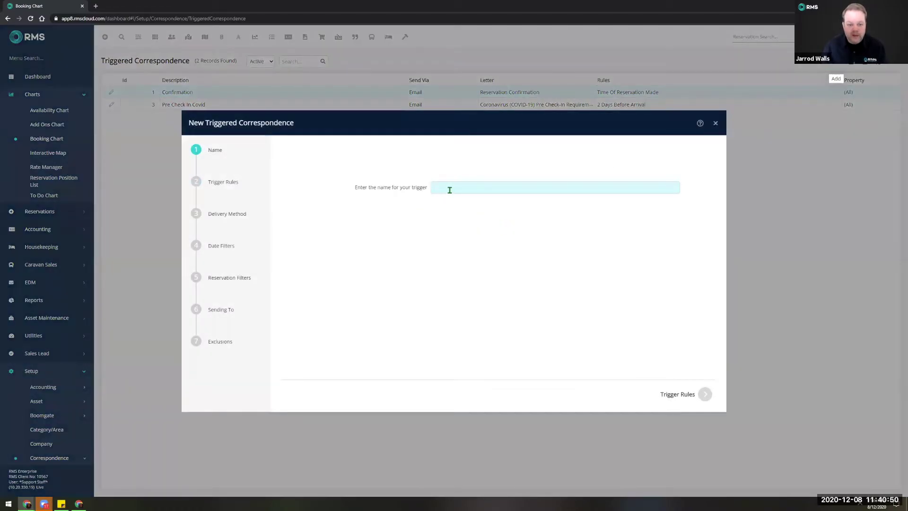
{"action": "type", "text": "Pe"}
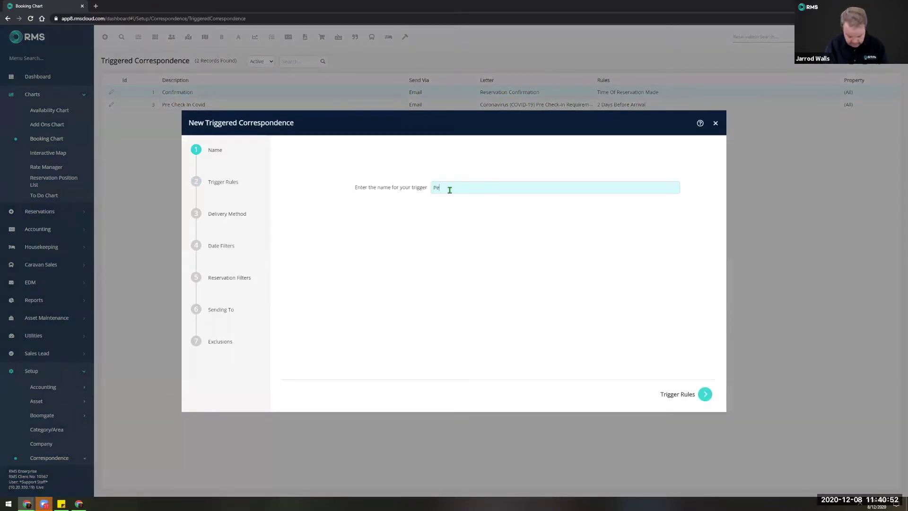
{"action": "type", "text": "ncil Follow Up"}
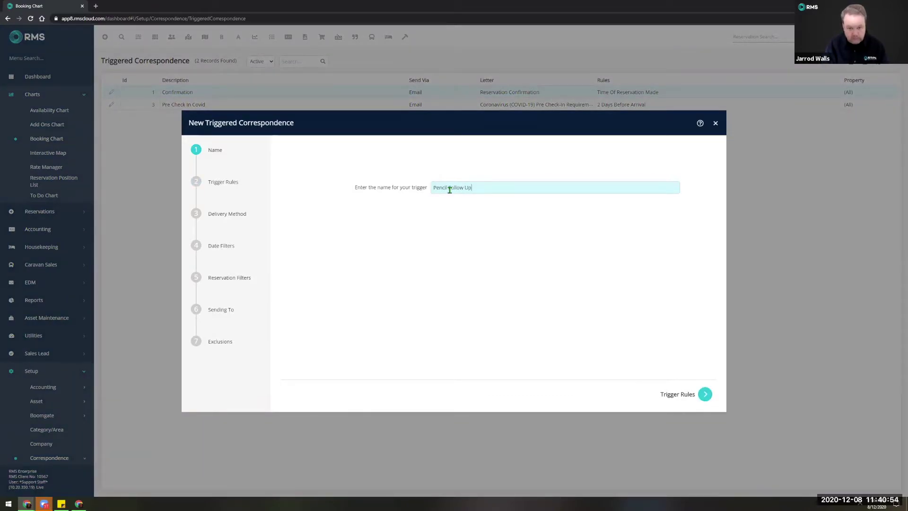
{"action": "left_click", "coordinate": [704, 394]}
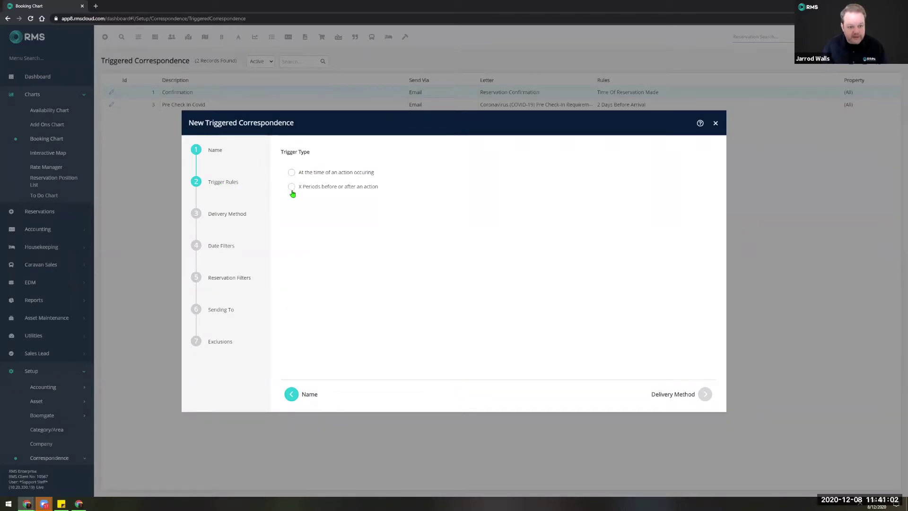
Set the Pencil Follow Up trigger to fire 1 Day Before Pencil Expiry.
{"action": "left_click", "coordinate": [291, 187]}
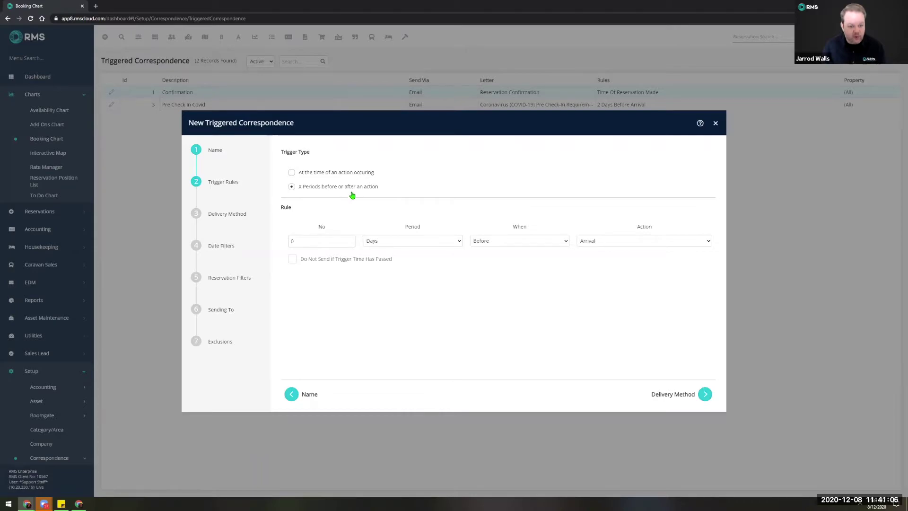
{"action": "double_click", "coordinate": [314, 241]}
{"action": "type", "text": "1"}
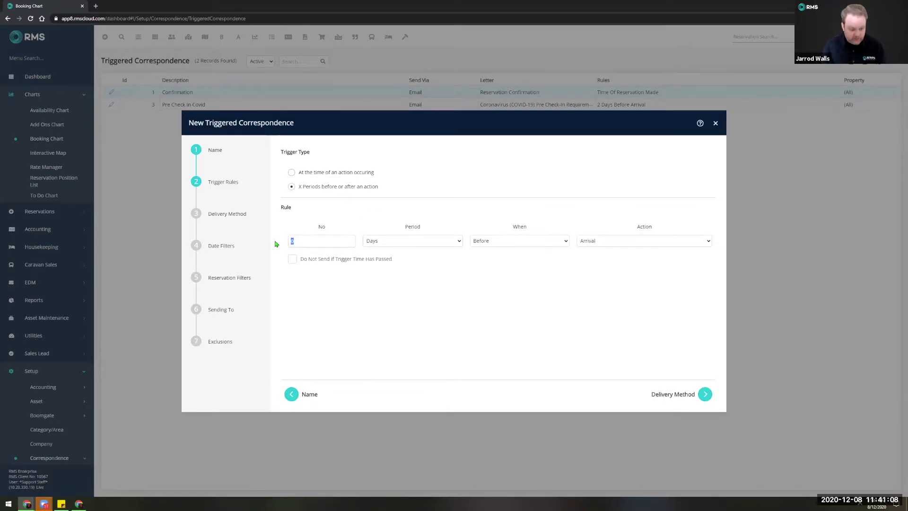
{"action": "left_click", "coordinate": [492, 242]}
{"action": "left_click", "coordinate": [492, 242]}
{"action": "left_click", "coordinate": [602, 241]}
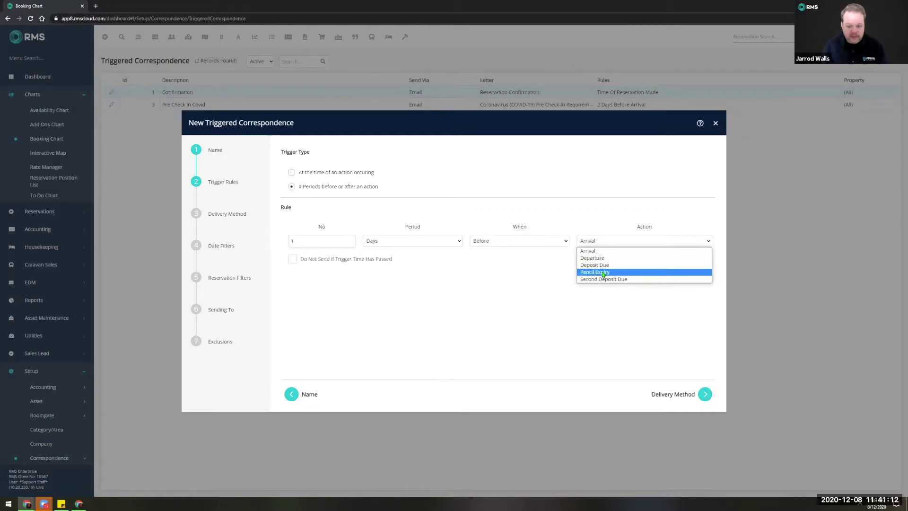
{"action": "left_click", "coordinate": [604, 272]}
{"action": "left_click", "coordinate": [584, 303]}
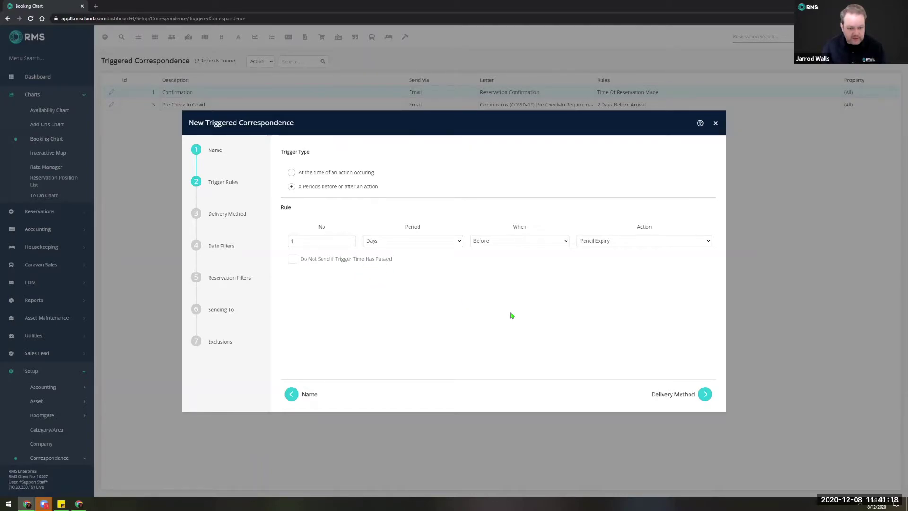
{"action": "left_click", "coordinate": [705, 395]}
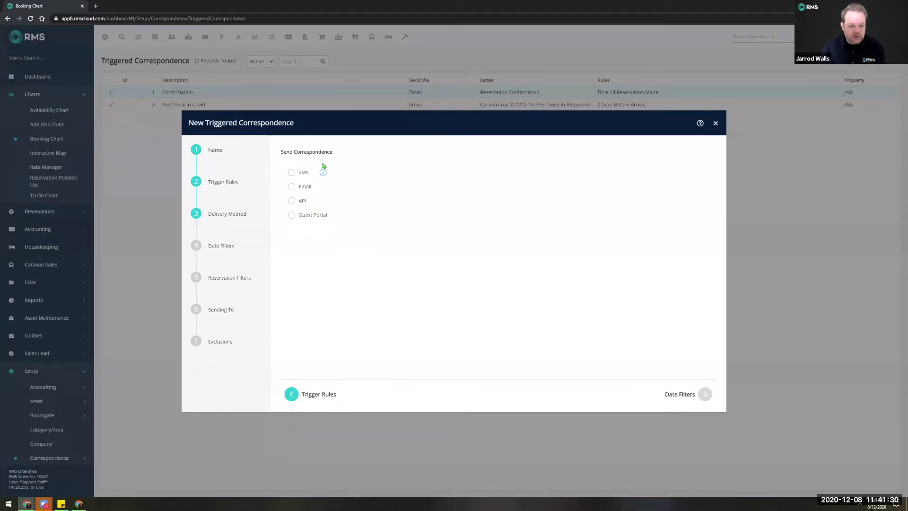
Deliver the trigger by SMS using the 'Pencil Follow Up' template.
{"action": "left_click", "coordinate": [292, 174]}
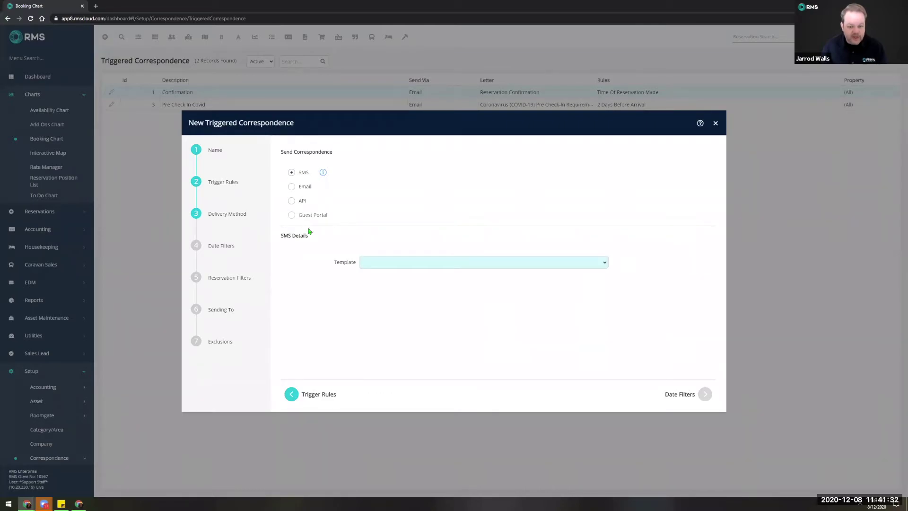
{"action": "left_click", "coordinate": [605, 266]}
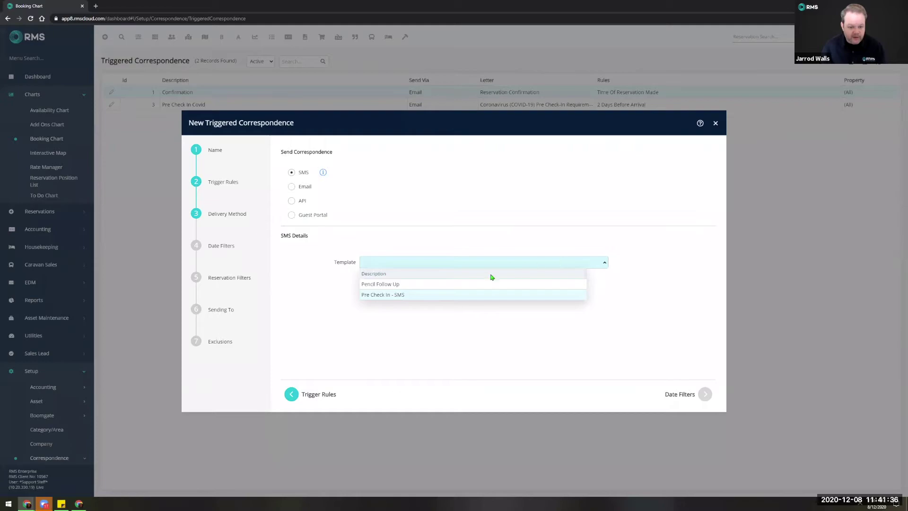
{"action": "left_click", "coordinate": [379, 285]}
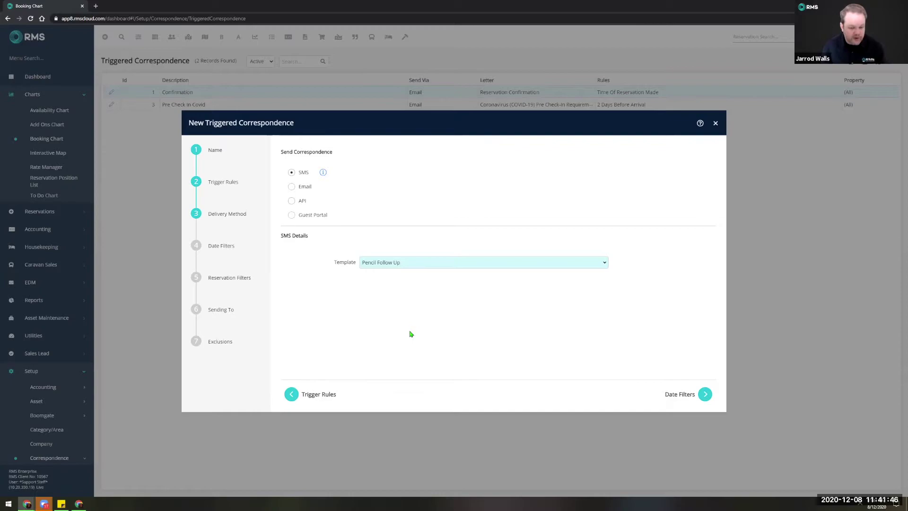
{"action": "left_click", "coordinate": [705, 394]}
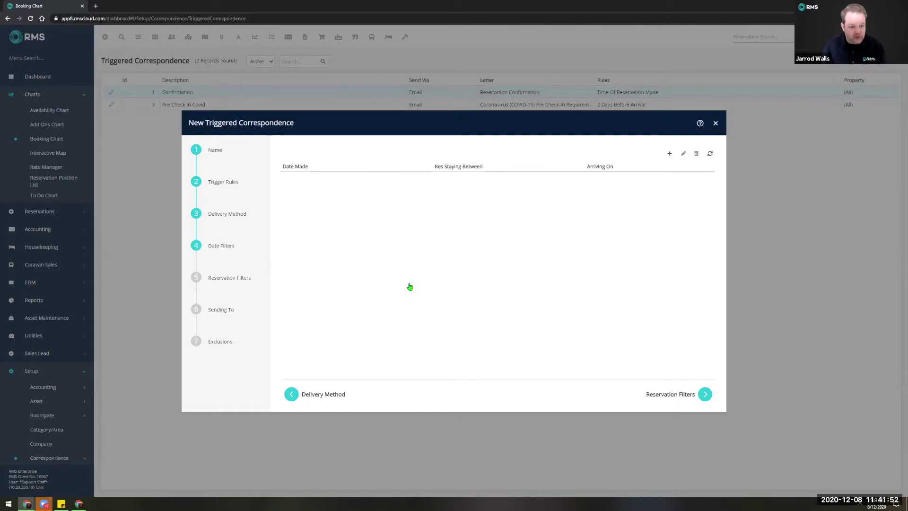
Pass the date, reservation and recipient filters, keeping Pencil status and Primary Guest.
{"action": "left_click", "coordinate": [704, 396]}
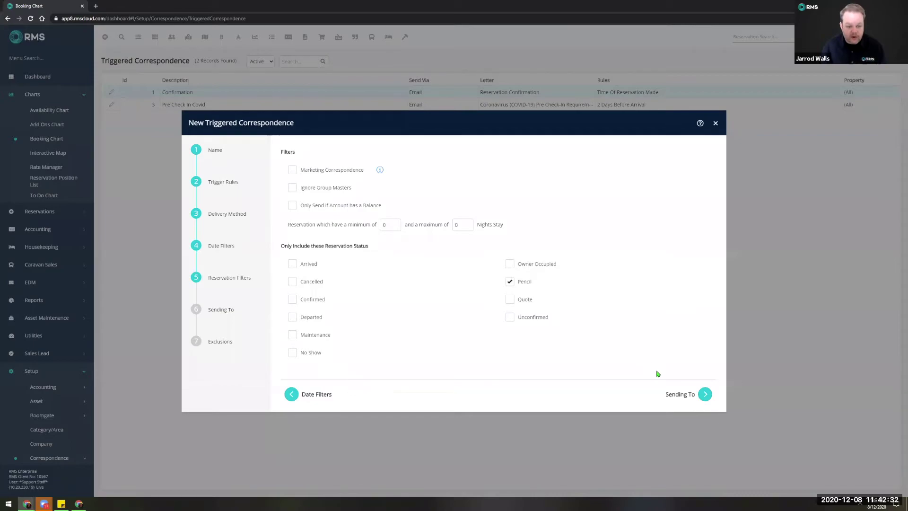
{"action": "left_click", "coordinate": [704, 395]}
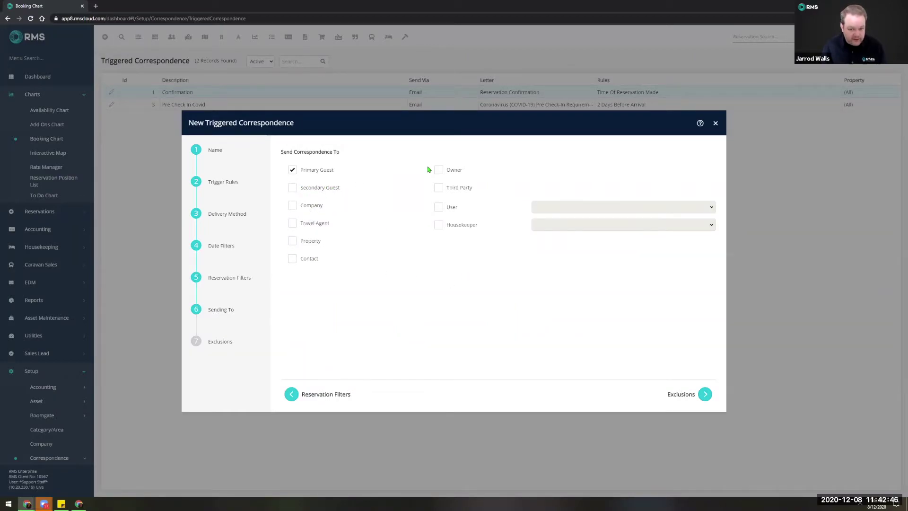
{"action": "left_click", "coordinate": [704, 396]}
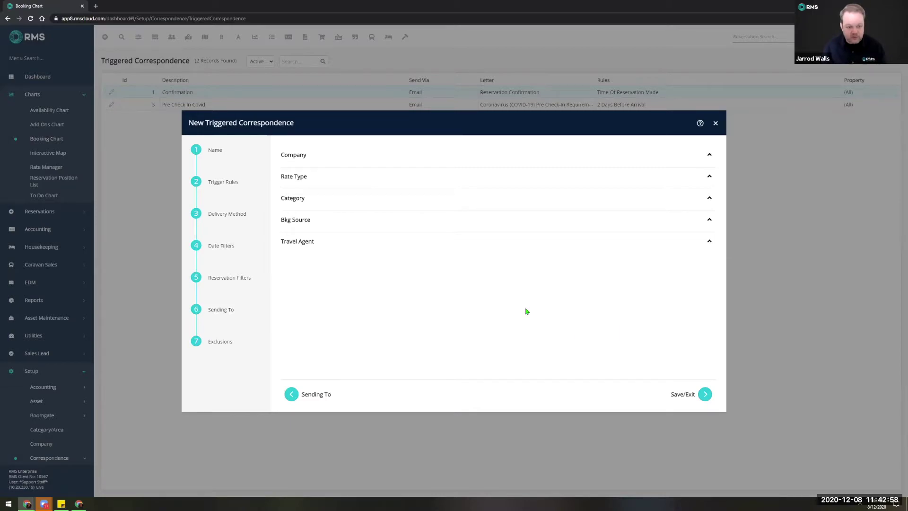
Save the Pencil Follow Up SMS rule and apply it to existing and future reservations.
{"action": "left_click", "coordinate": [704, 392]}
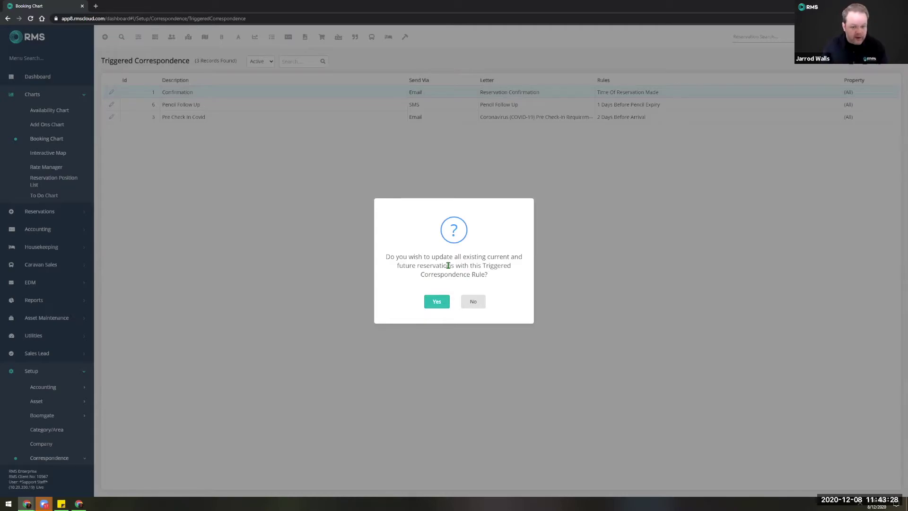
{"action": "left_click", "coordinate": [436, 302]}
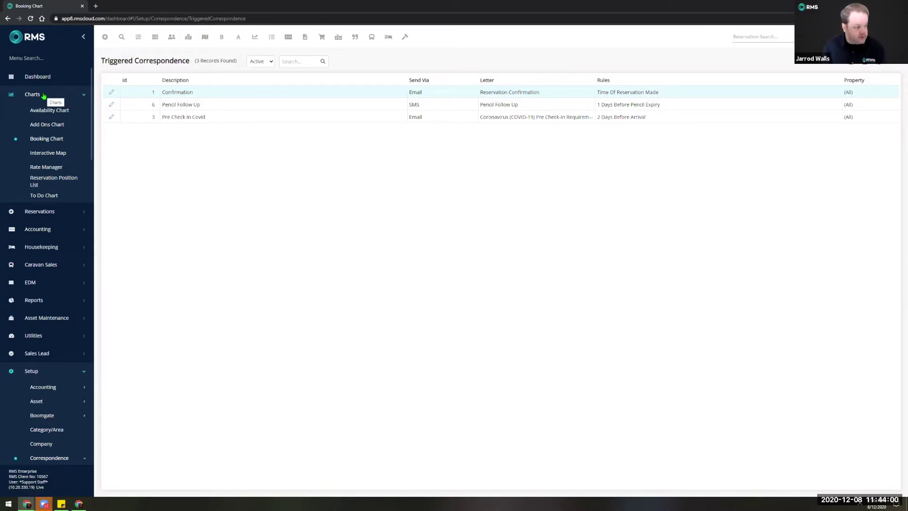
{"action": "left_click", "coordinate": [45, 96]}
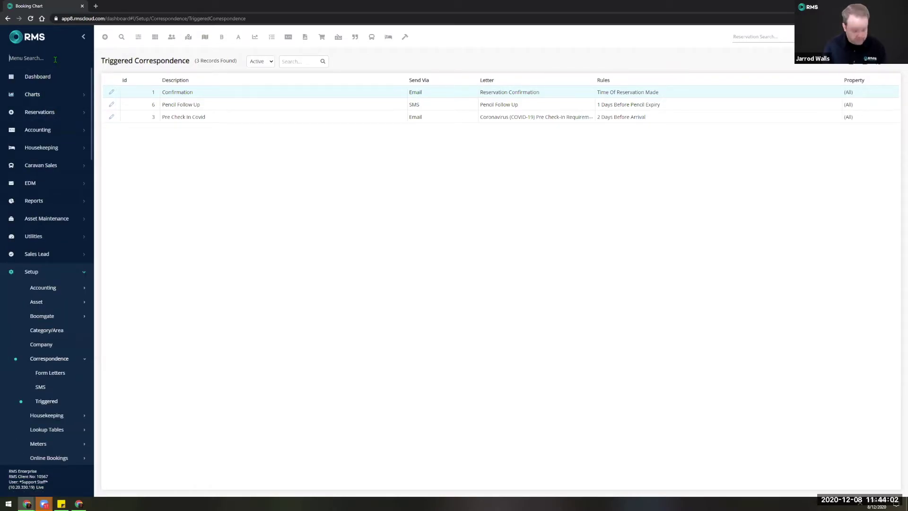
Open the Cash Transaction report from a 'cash' menu search and restrict it to Property One.
{"action": "type", "text": "cash"}
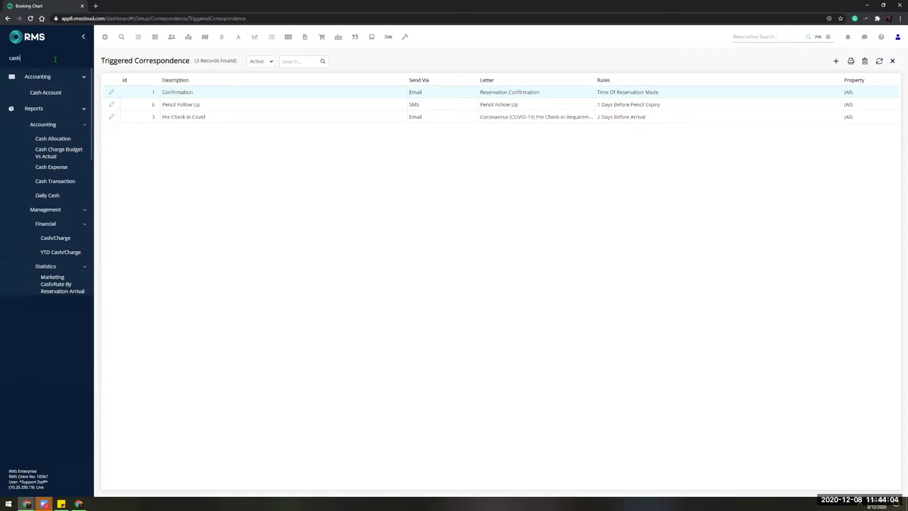
{"action": "left_click", "coordinate": [63, 182]}
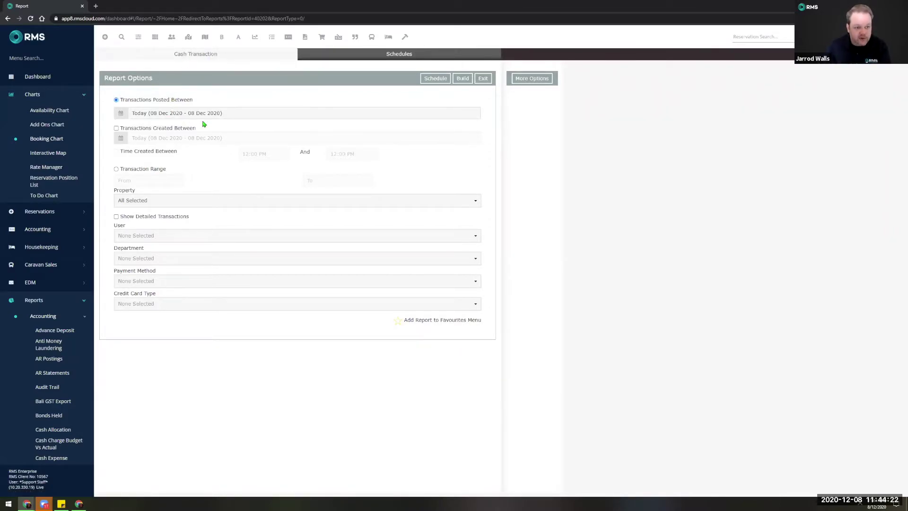
{"action": "left_click", "coordinate": [182, 201]}
{"action": "left_click", "coordinate": [135, 231]}
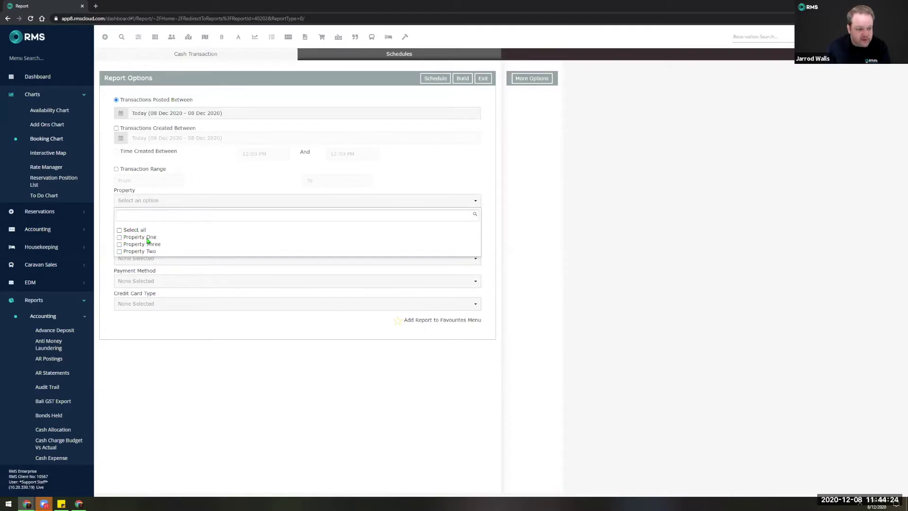
{"action": "left_click", "coordinate": [147, 240]}
{"action": "left_click", "coordinate": [261, 416]}
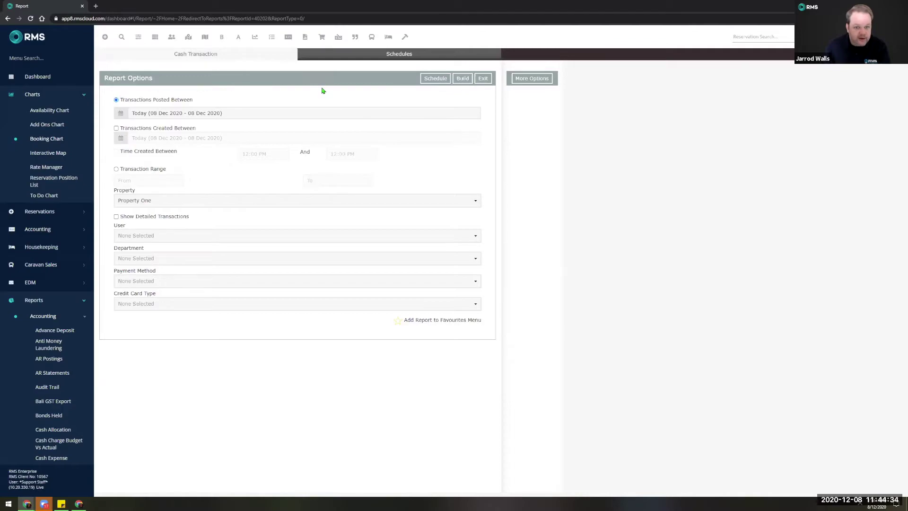
Build today's Property One cash report (total 2,029.40), check print destinations, then cancel printing.
{"action": "left_click", "coordinate": [462, 80]}
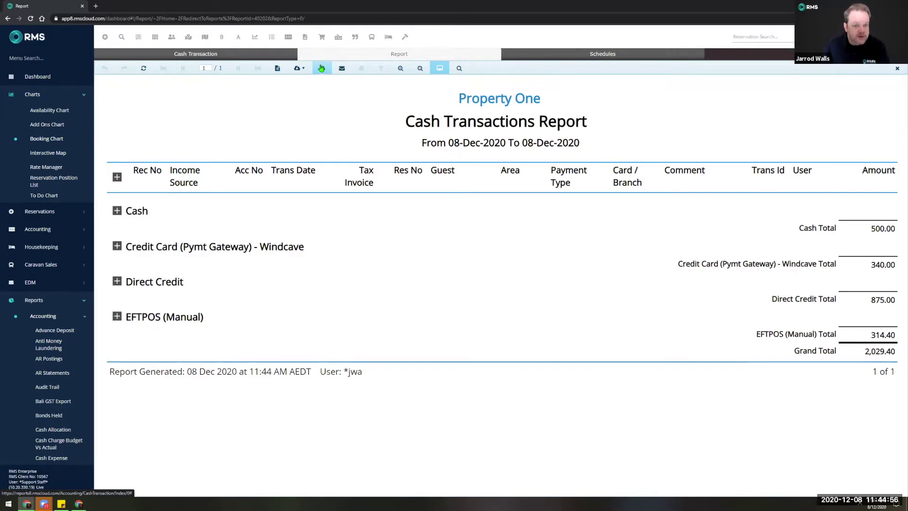
{"action": "left_click", "coordinate": [321, 69]}
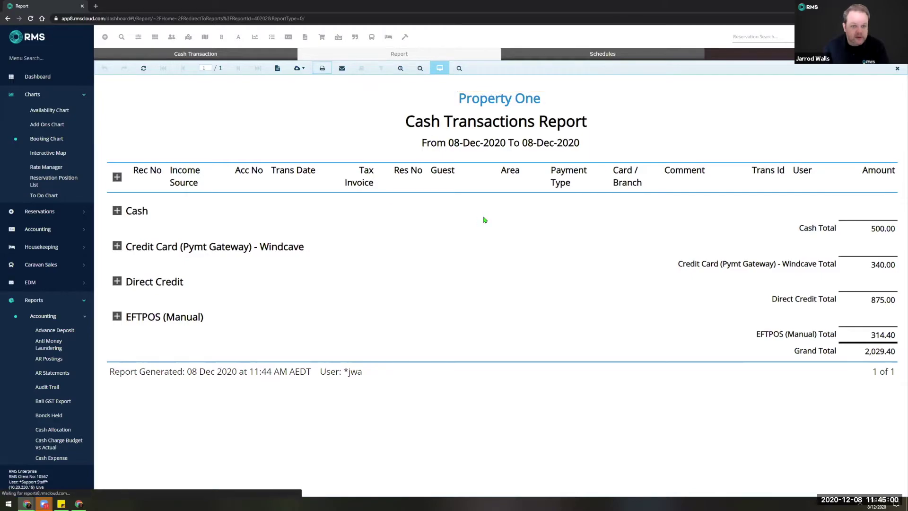
{"action": "left_click", "coordinate": [717, 55]}
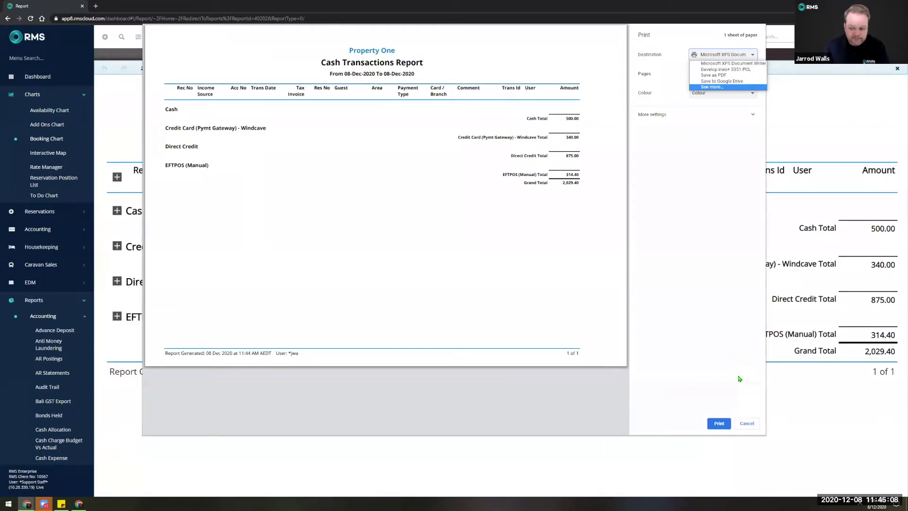
{"action": "left_click", "coordinate": [745, 423]}
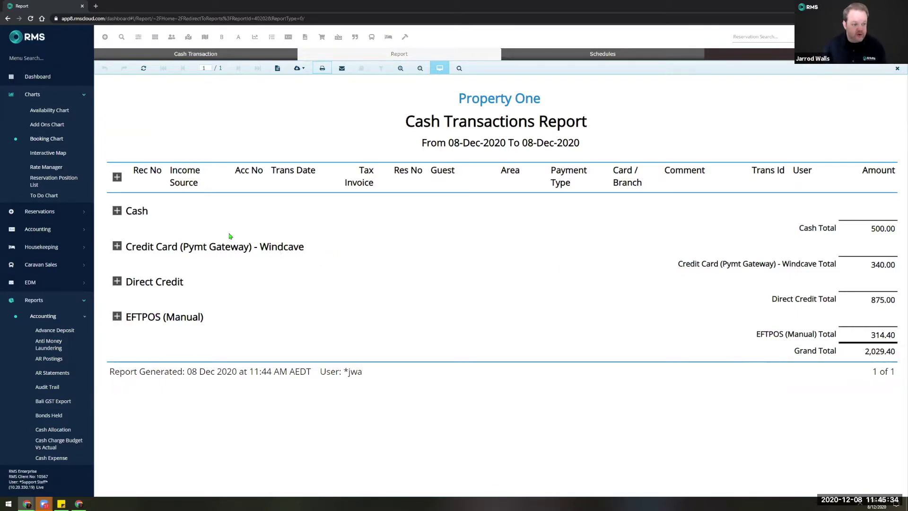
Expand the Cash receipts and open reservation 1066 from the first receipt.
{"action": "left_click", "coordinate": [117, 211]}
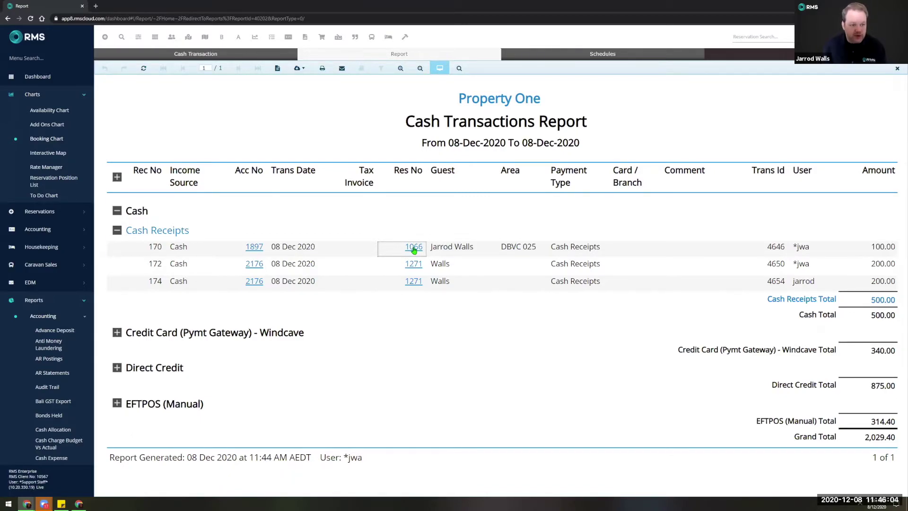
{"action": "left_click", "coordinate": [413, 248]}
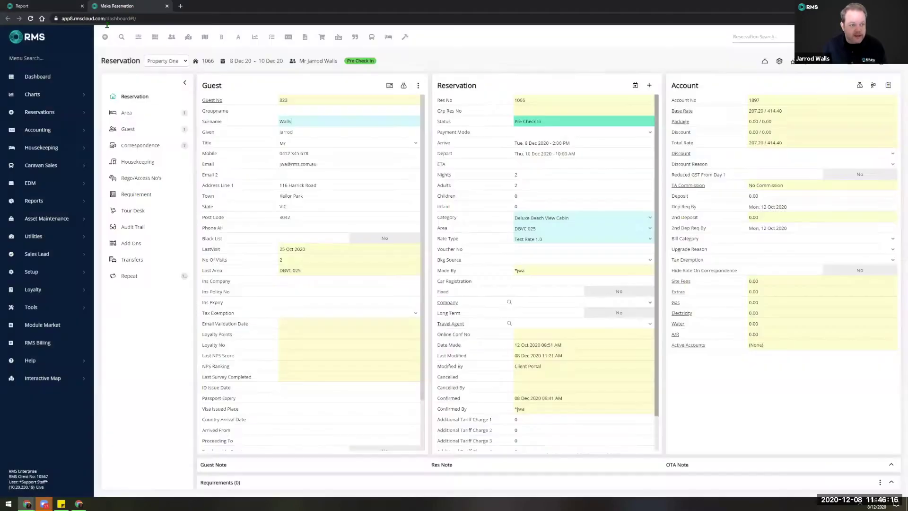
Close the reservation 1066 tab to return to the Cash Transactions Report.
{"action": "left_click", "coordinate": [167, 6]}
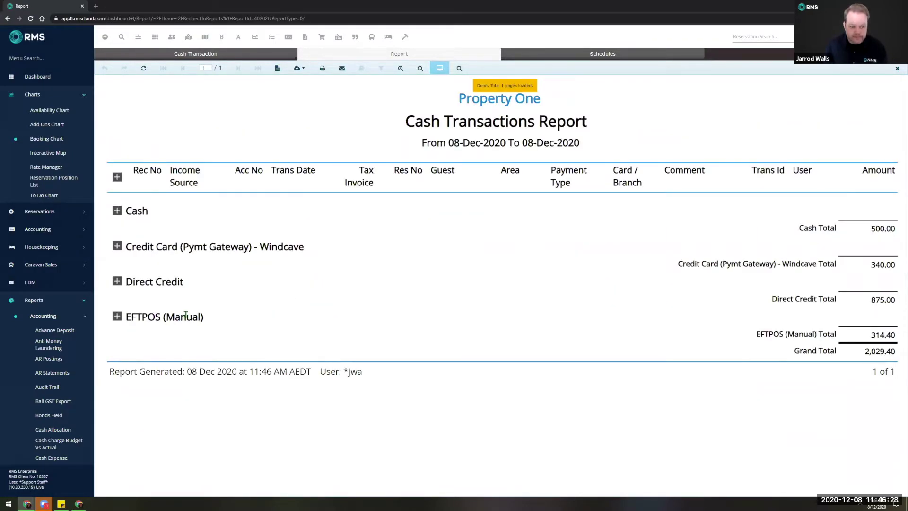
Expand the Windcave credit card and Cash sections to list the 170.00 Visa payments and 500.00 in receipts.
{"action": "left_click", "coordinate": [117, 246]}
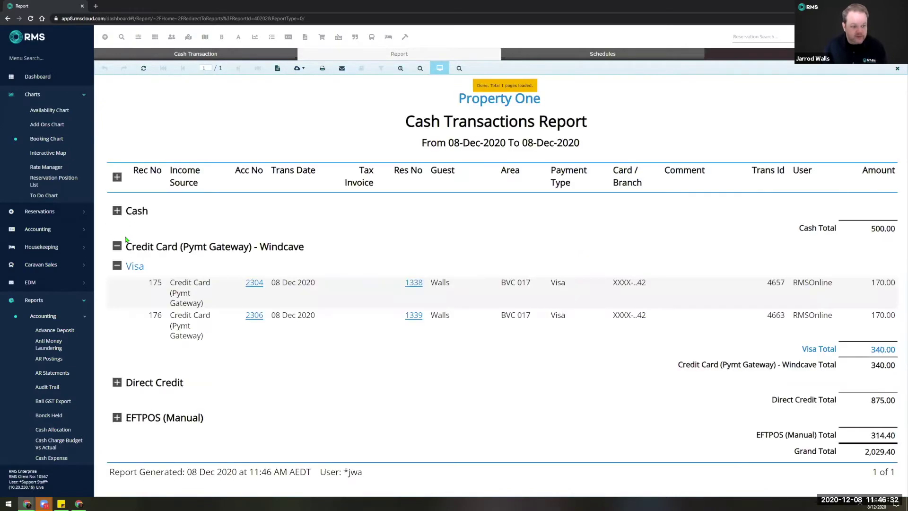
{"action": "left_click", "coordinate": [116, 211]}
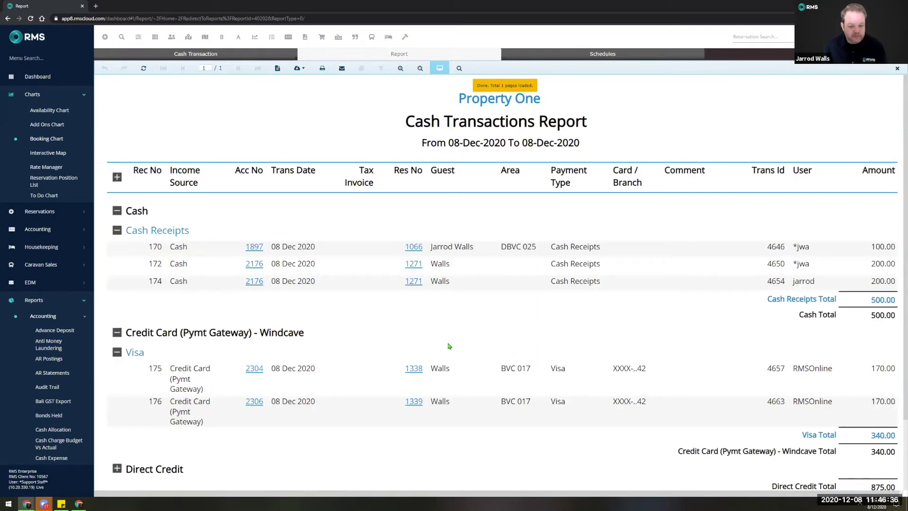
{"action": "scroll", "coordinate": [449, 345], "scroll_direction": "down", "scroll_amount": 2}
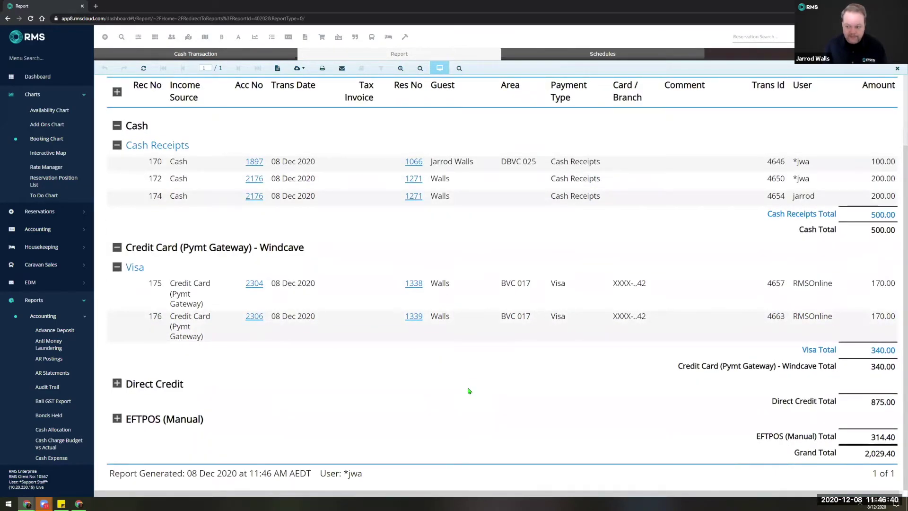
{"action": "scroll", "coordinate": [458, 326], "scroll_direction": "up", "scroll_amount": 1}
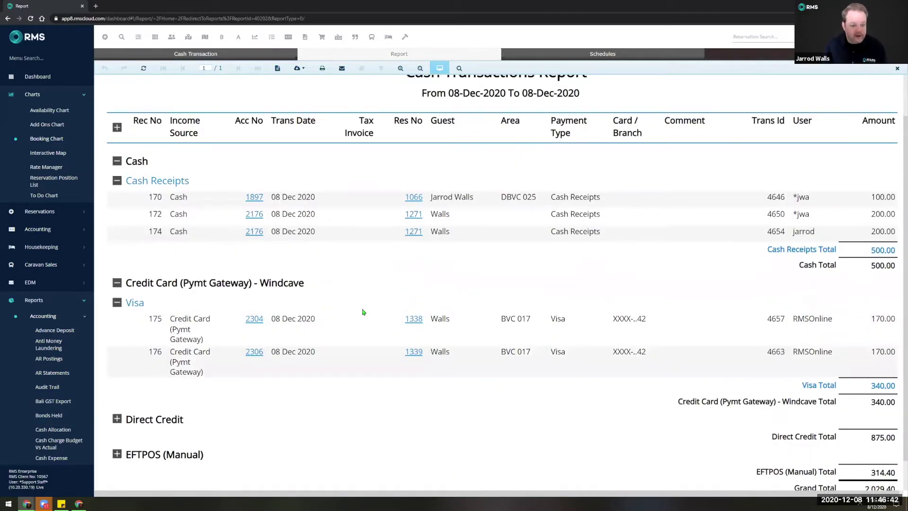
{"action": "scroll", "coordinate": [363, 311], "scroll_direction": "up", "scroll_amount": 1}
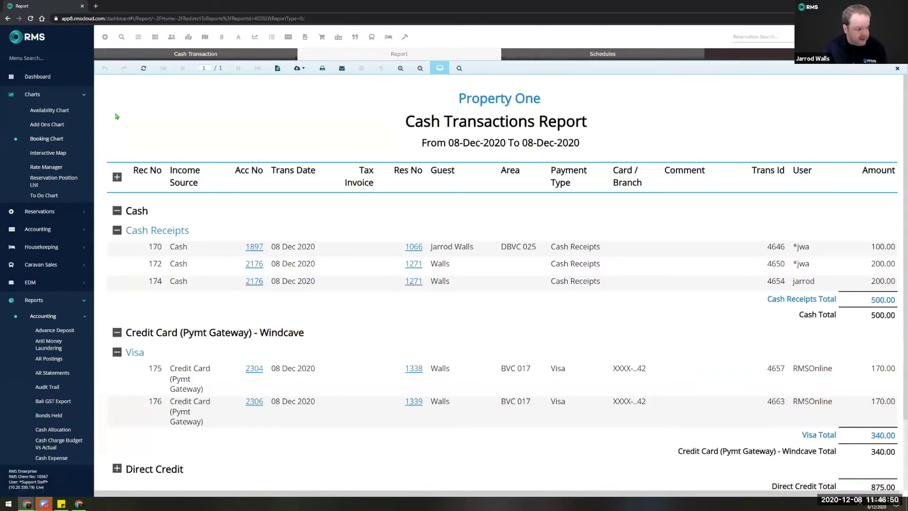
Build the Occupancy report for Property One over This Financial Year, 01 Jul 2020 – 30 Jun 2021.
{"action": "type", "text": "d"}
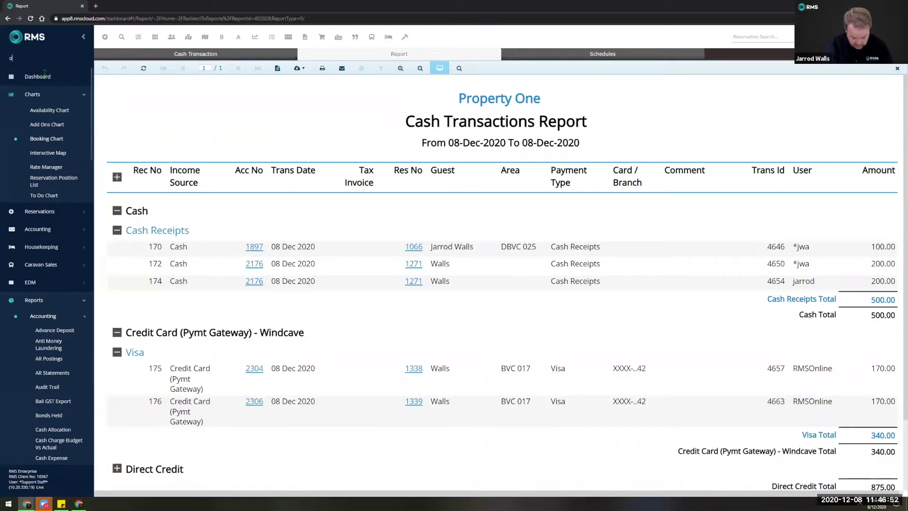
{"action": "type", "text": "ccupancy"}
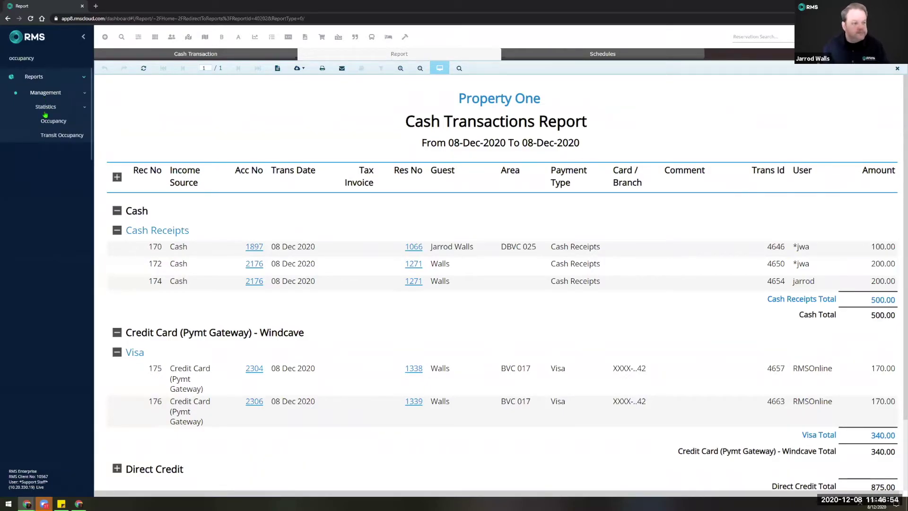
{"action": "left_click", "coordinate": [48, 123]}
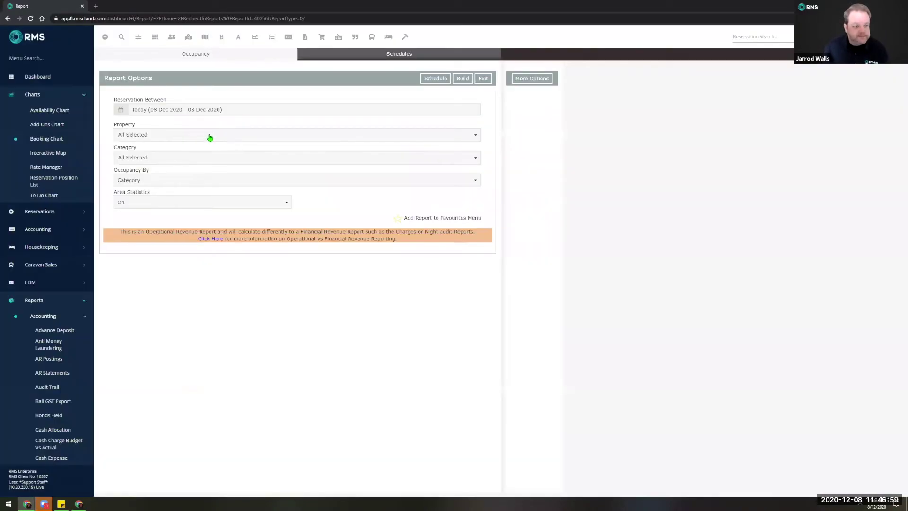
{"action": "left_click", "coordinate": [208, 136]}
{"action": "left_click", "coordinate": [151, 171]}
{"action": "left_click", "coordinate": [188, 298]}
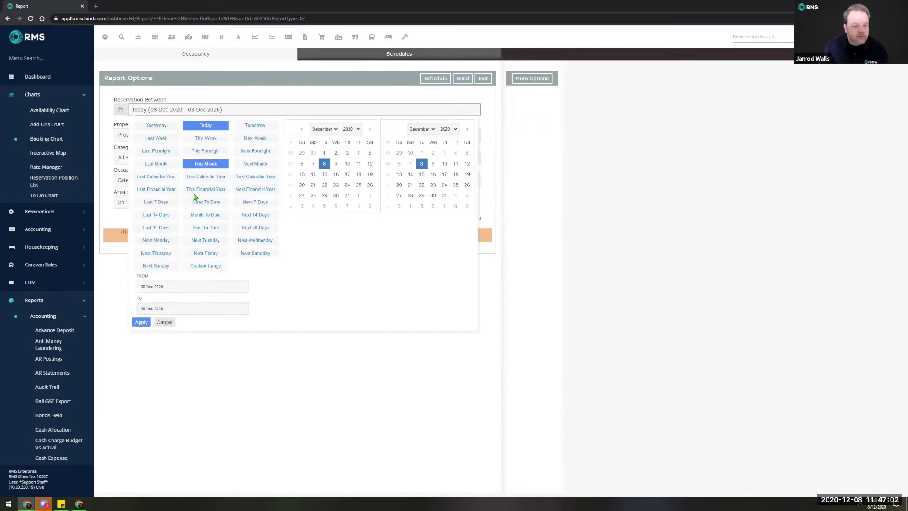
{"action": "left_click", "coordinate": [198, 198]}
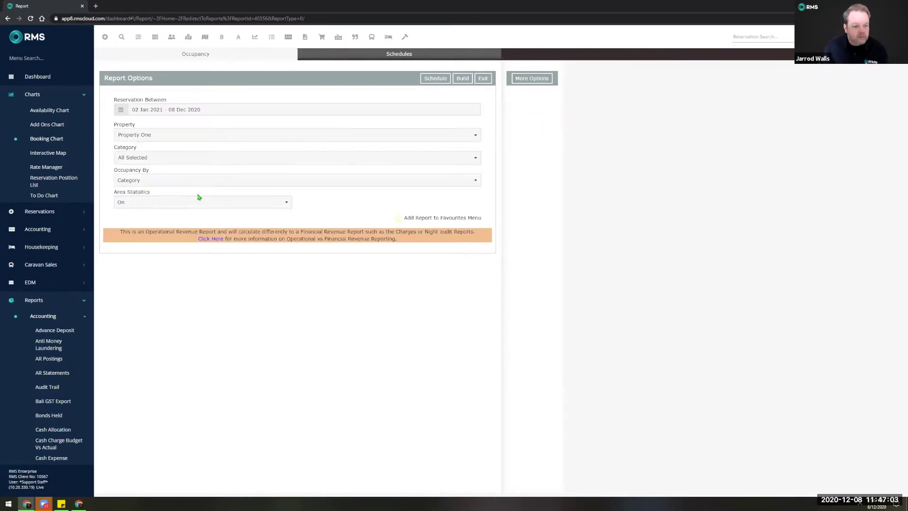
{"action": "left_click", "coordinate": [462, 78]}
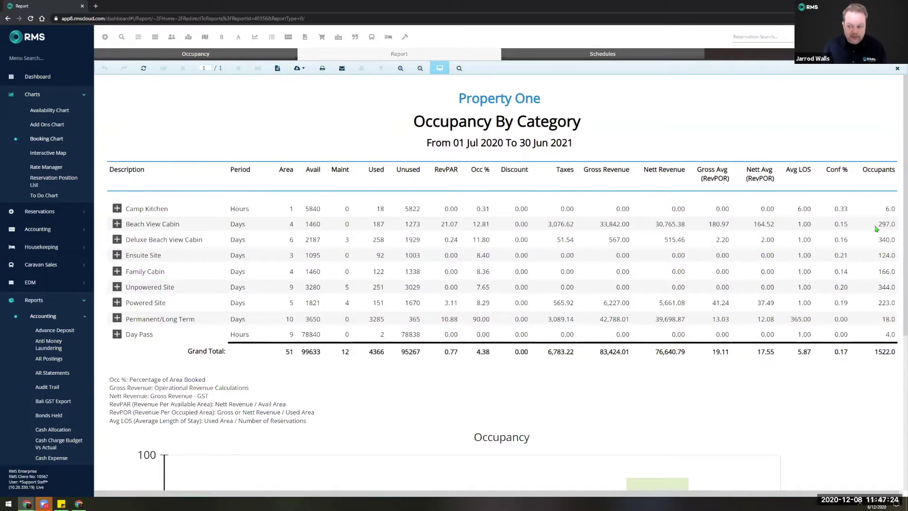
Review the Occupancy By Category report and chart, then expand Beach View Cabin into its reservations.
{"action": "scroll", "coordinate": [819, 405], "scroll_direction": "down", "scroll_amount": 1}
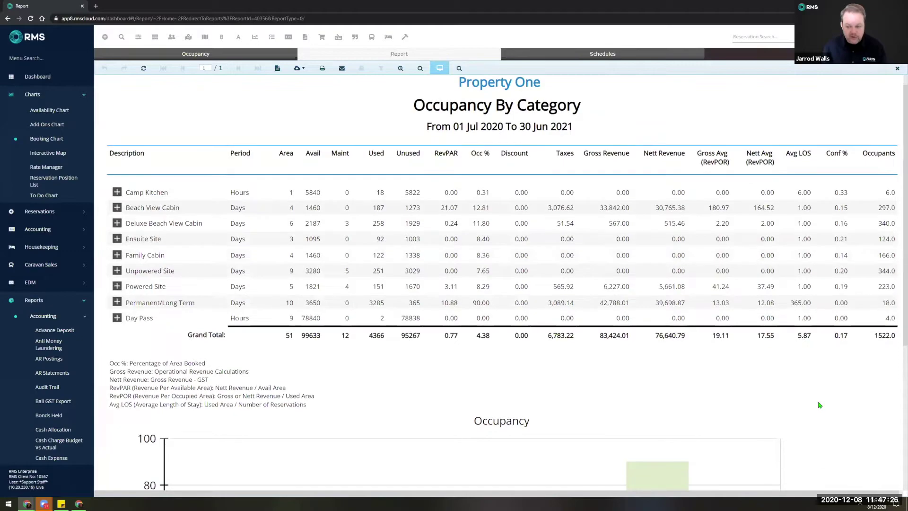
{"action": "scroll", "coordinate": [819, 405], "scroll_direction": "down", "scroll_amount": 3}
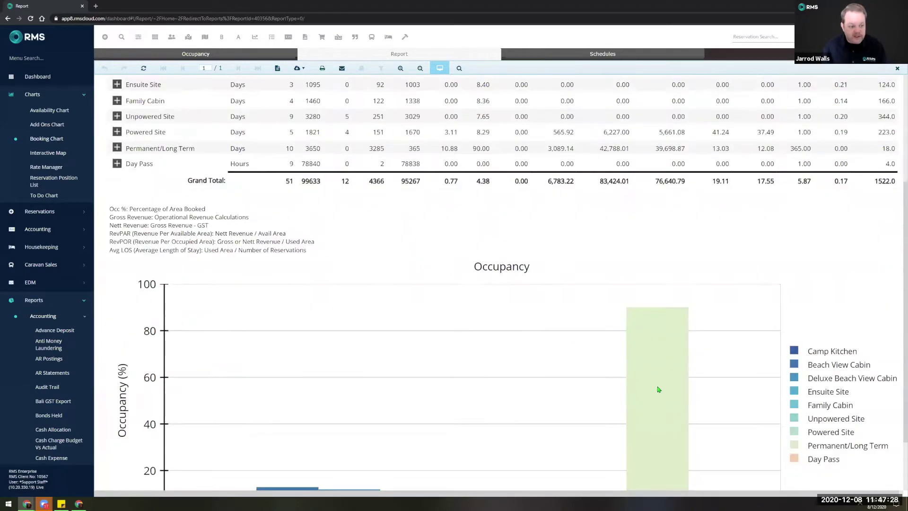
{"action": "scroll", "coordinate": [630, 359], "scroll_direction": "down", "scroll_amount": 2}
{"action": "scroll", "coordinate": [555, 339], "scroll_direction": "up", "scroll_amount": 4}
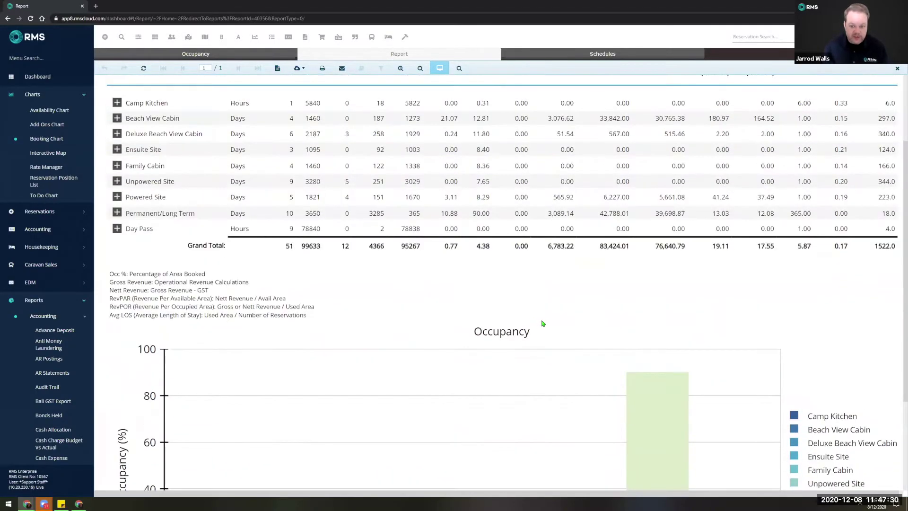
{"action": "scroll", "coordinate": [480, 243], "scroll_direction": "up", "scroll_amount": 2}
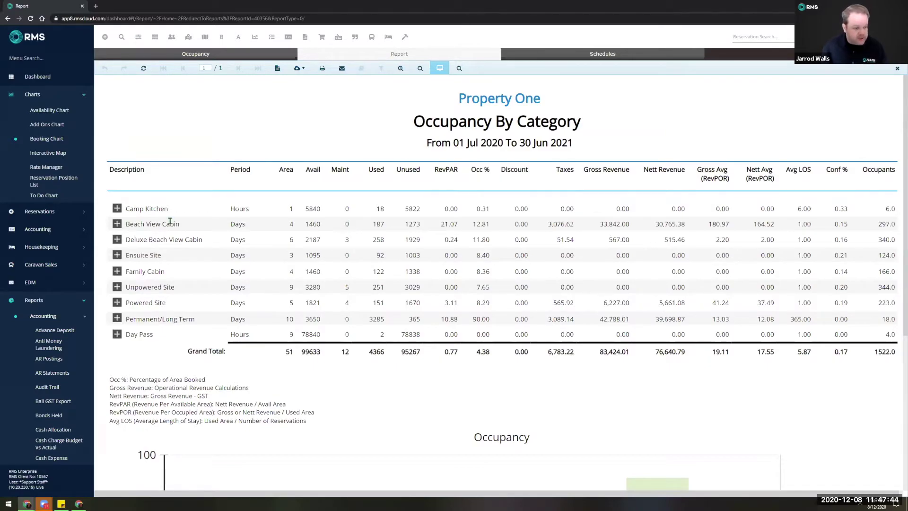
{"action": "left_click", "coordinate": [117, 224]}
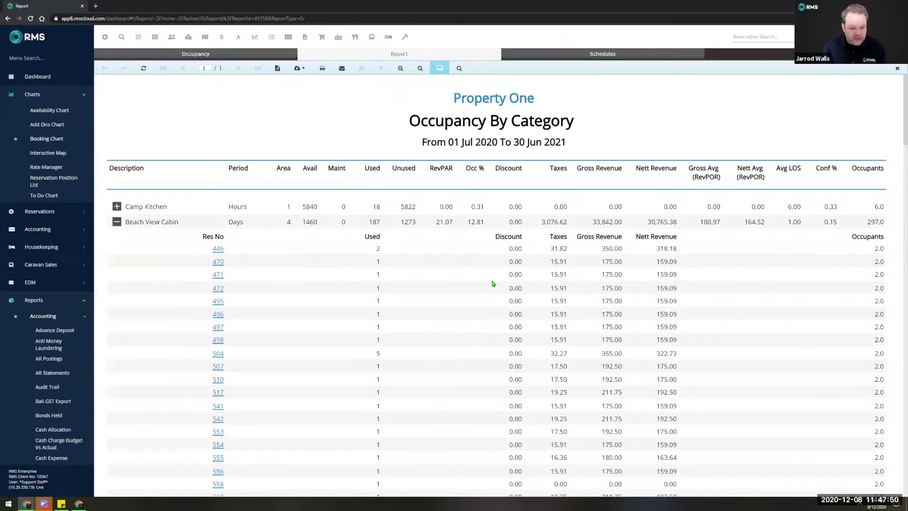
Scroll the report and collapse Beach View Cabin's rows, leaving totals of 4.38% and 1522.0 occupants.
{"action": "scroll", "coordinate": [509, 306], "scroll_direction": "down", "scroll_amount": 4}
{"action": "scroll", "coordinate": [509, 306], "scroll_direction": "down", "scroll_amount": 5}
{"action": "scroll", "coordinate": [520, 313], "scroll_direction": "down", "scroll_amount": 8}
{"action": "scroll", "coordinate": [519, 317], "scroll_direction": "down", "scroll_amount": 11}
{"action": "scroll", "coordinate": [518, 313], "scroll_direction": "down", "scroll_amount": 3}
{"action": "scroll", "coordinate": [517, 314], "scroll_direction": "down", "scroll_amount": 2}
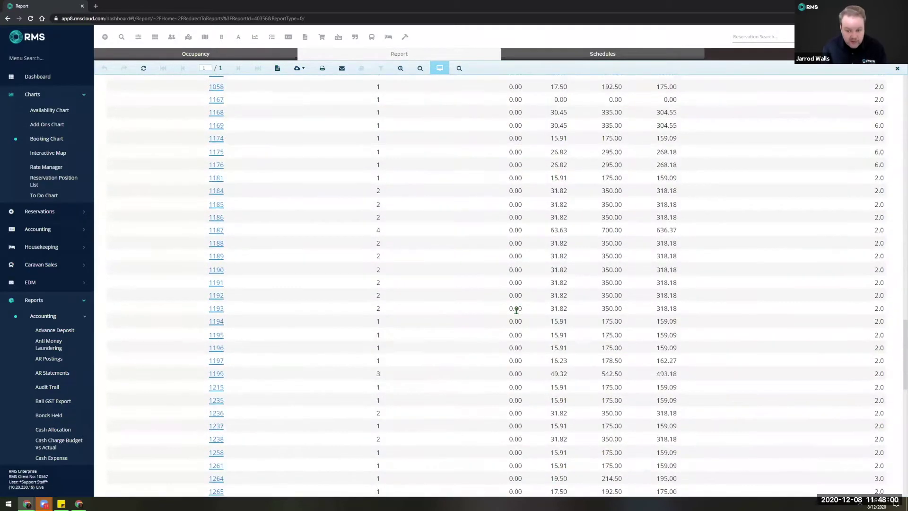
{"action": "scroll", "coordinate": [556, 346], "scroll_direction": "down", "scroll_amount": 1}
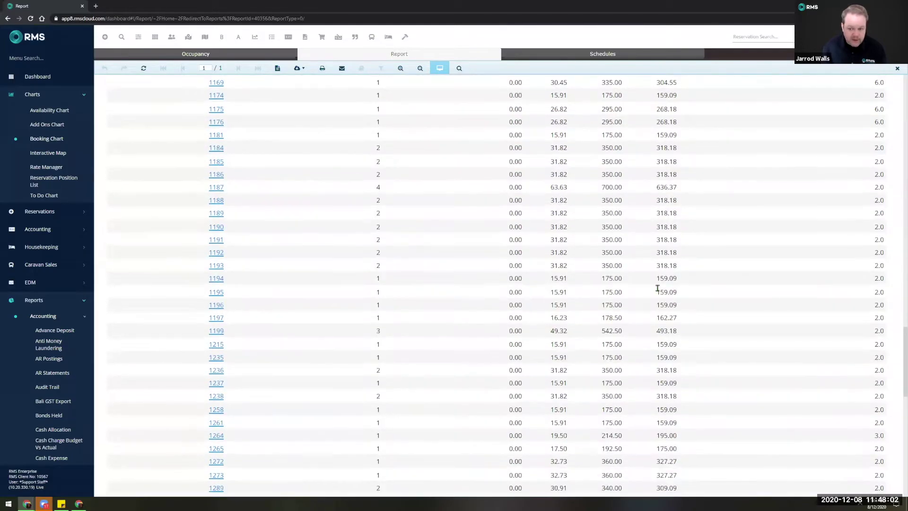
{"action": "scroll", "coordinate": [625, 339], "scroll_direction": "down", "scroll_amount": 1}
{"action": "scroll", "coordinate": [625, 338], "scroll_direction": "down", "scroll_amount": 3}
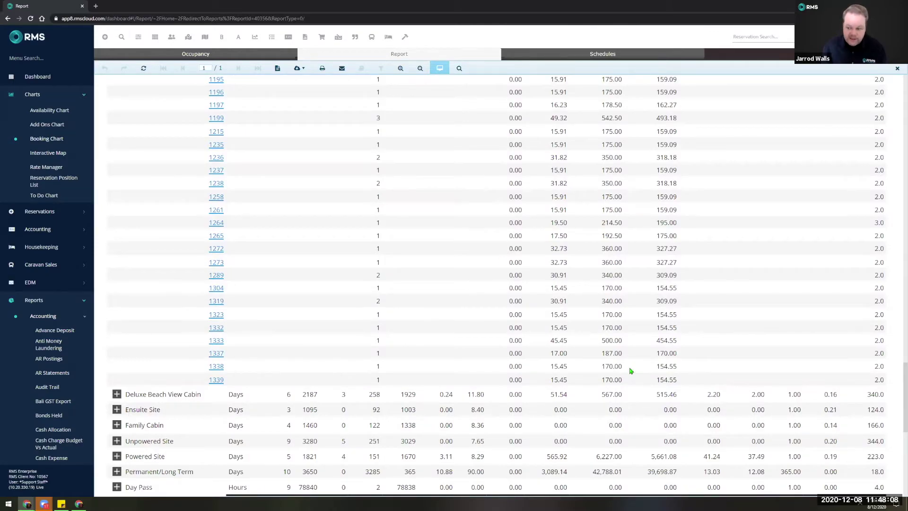
{"action": "scroll", "coordinate": [899, 326], "scroll_direction": "up", "scroll_amount": 15}
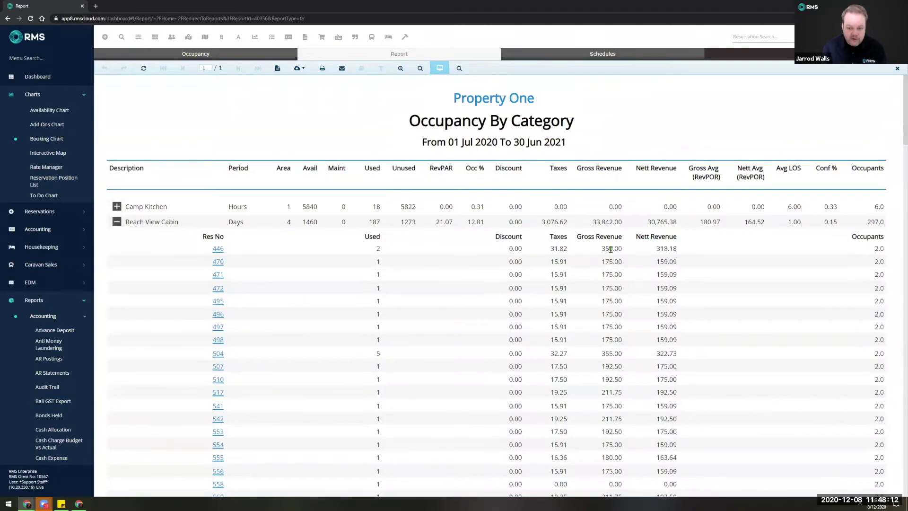
{"action": "left_click", "coordinate": [116, 222]}
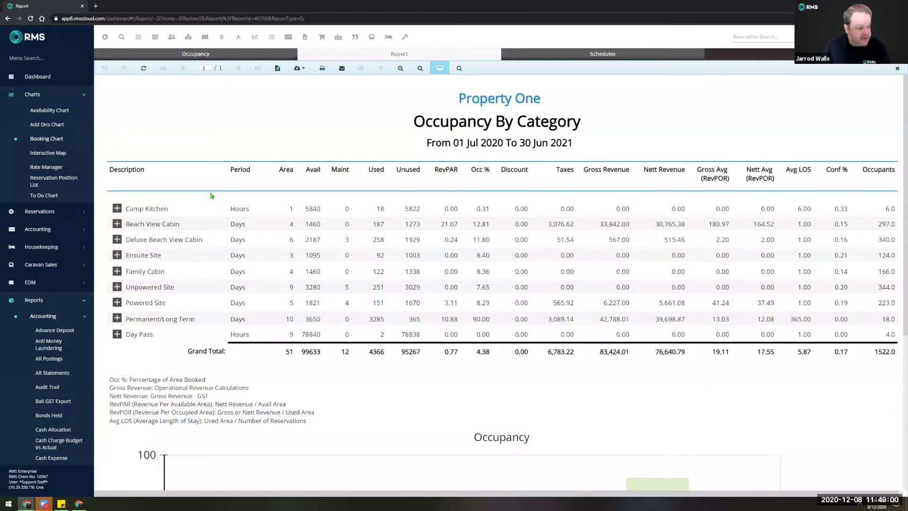
{"action": "left_click", "coordinate": [96, 6]}
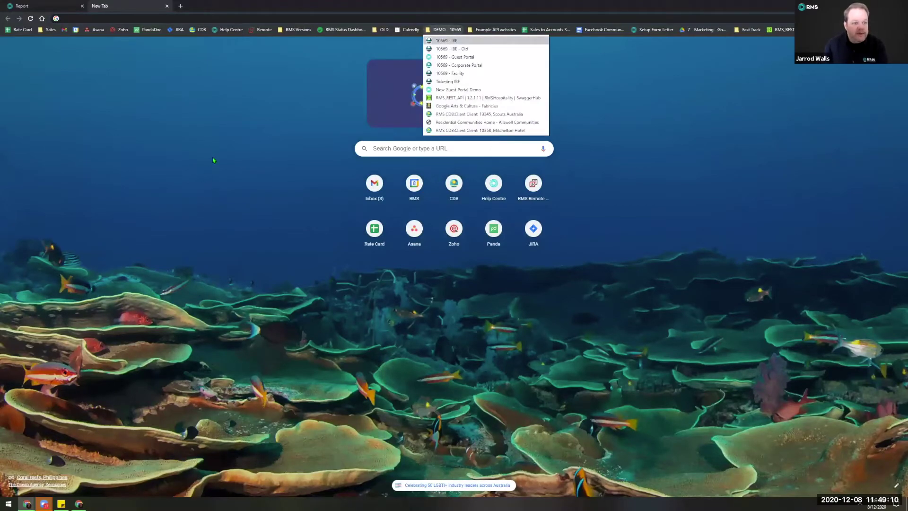
Load the 10569 - IBE Property One booking page in the new tab, then return to the report.
{"action": "key", "text": "Return"}
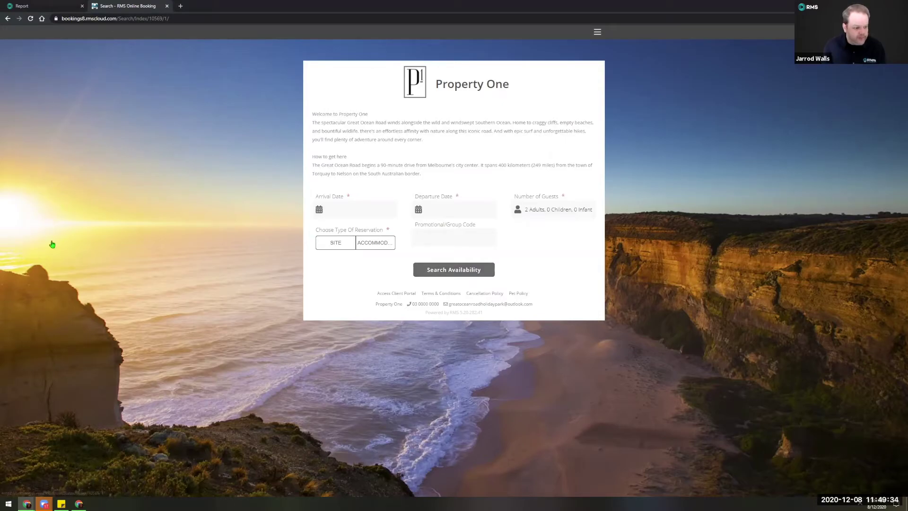
{"action": "key", "text": "ctrl+Tab"}
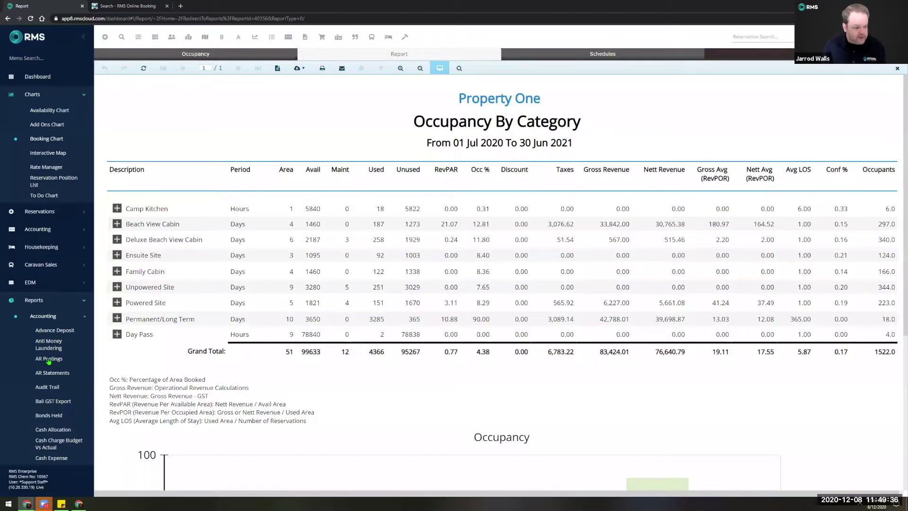
{"action": "scroll", "coordinate": [47, 362], "scroll_direction": "down", "scroll_amount": 5}
{"action": "left_click", "coordinate": [47, 364]}
Open the Online Options Colour Theme settings and switch from Default back to the Custom theme.
{"action": "left_click", "coordinate": [46, 376]}
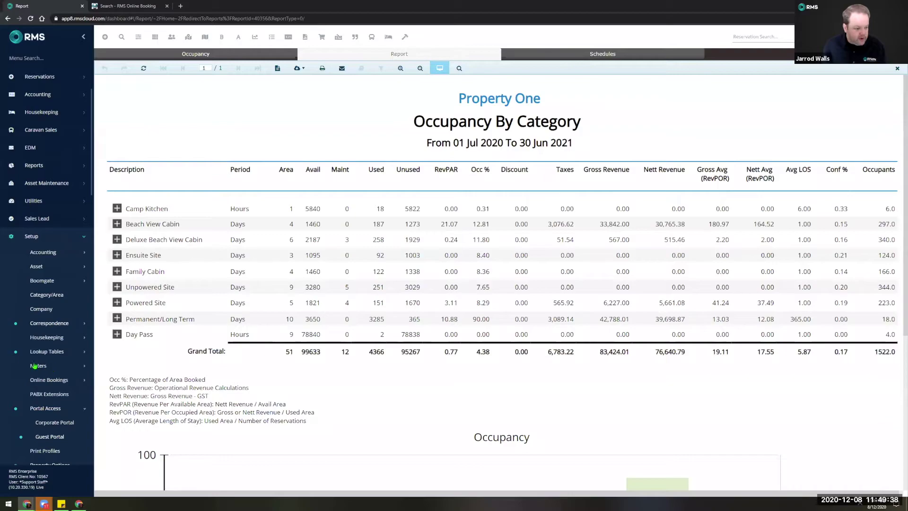
{"action": "left_click", "coordinate": [54, 405]}
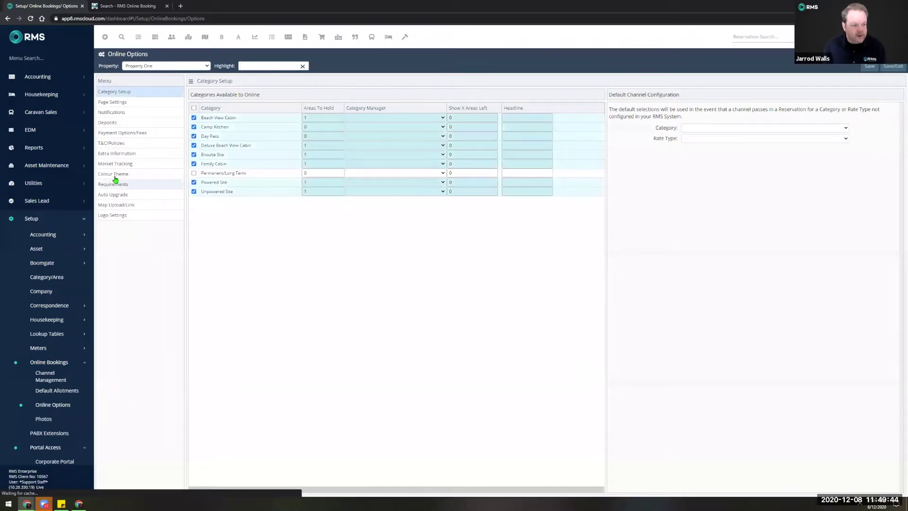
{"action": "left_click", "coordinate": [118, 175]}
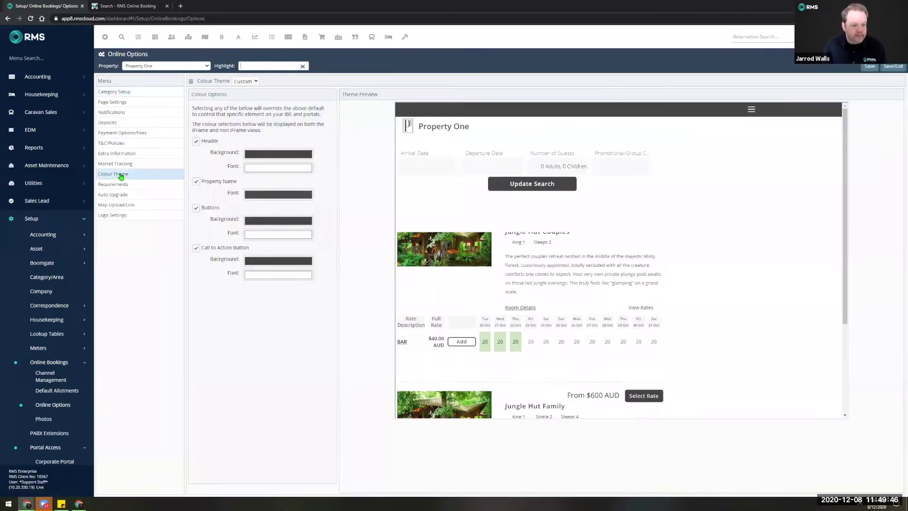
{"action": "left_click", "coordinate": [254, 82]}
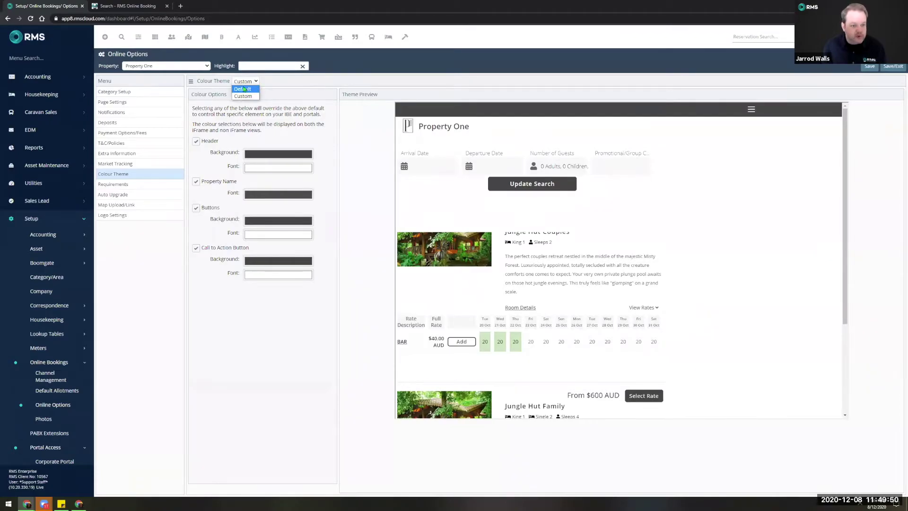
{"action": "left_click", "coordinate": [247, 90]}
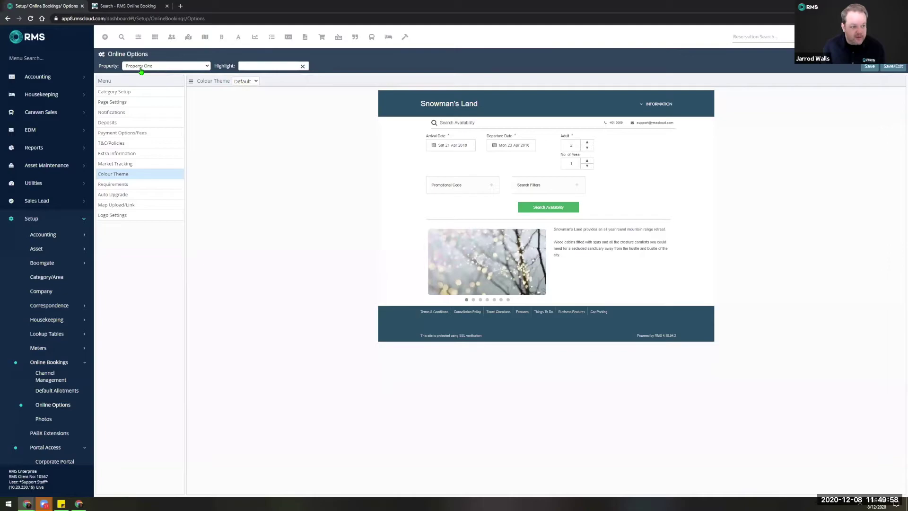
{"action": "left_click", "coordinate": [251, 83]}
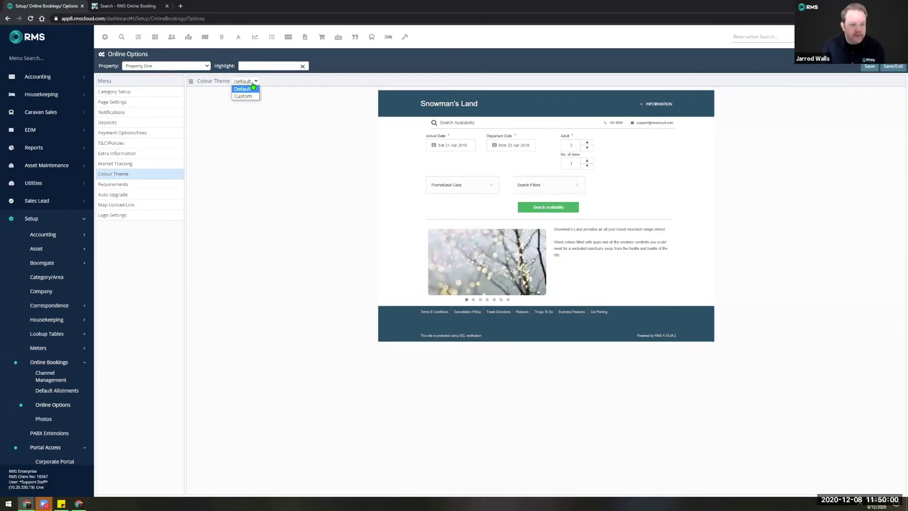
{"action": "left_click", "coordinate": [245, 97]}
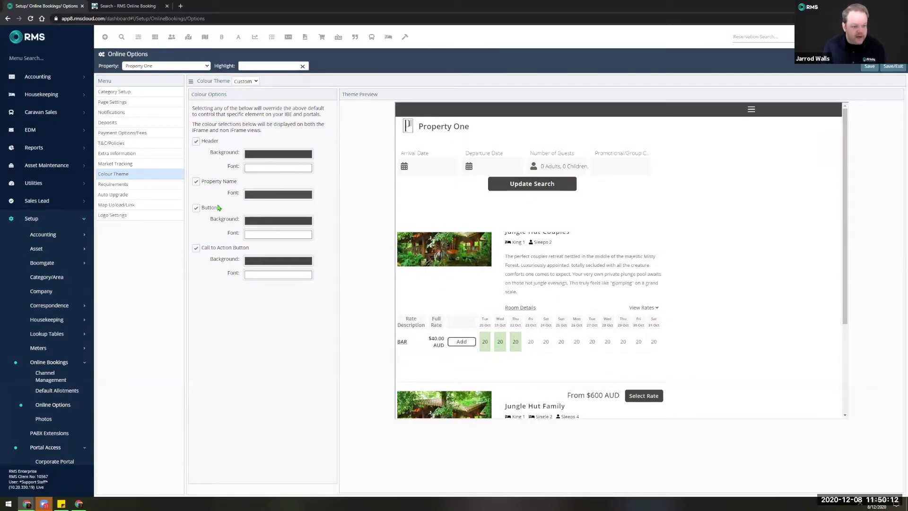
Inspect the Header Background colour as HSL and hex values, then close the colour chooser.
{"action": "left_click", "coordinate": [263, 153]}
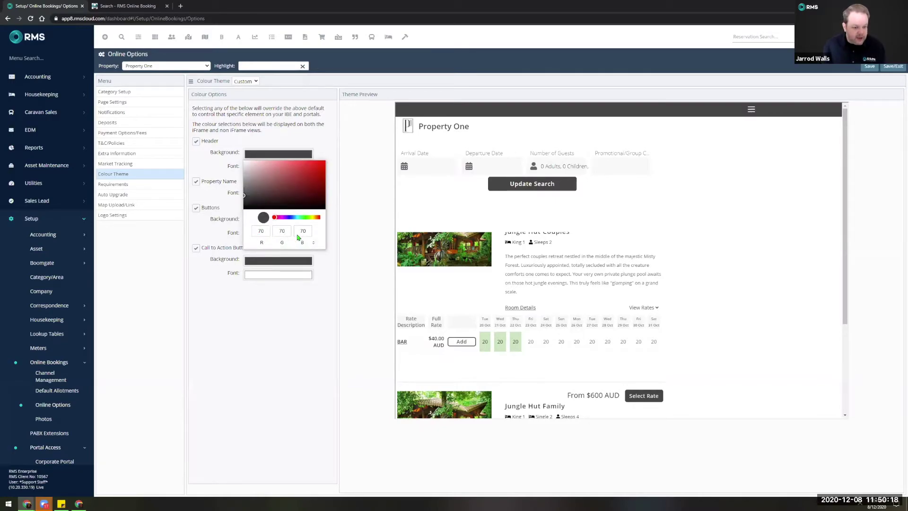
{"action": "left_click", "coordinate": [314, 243]}
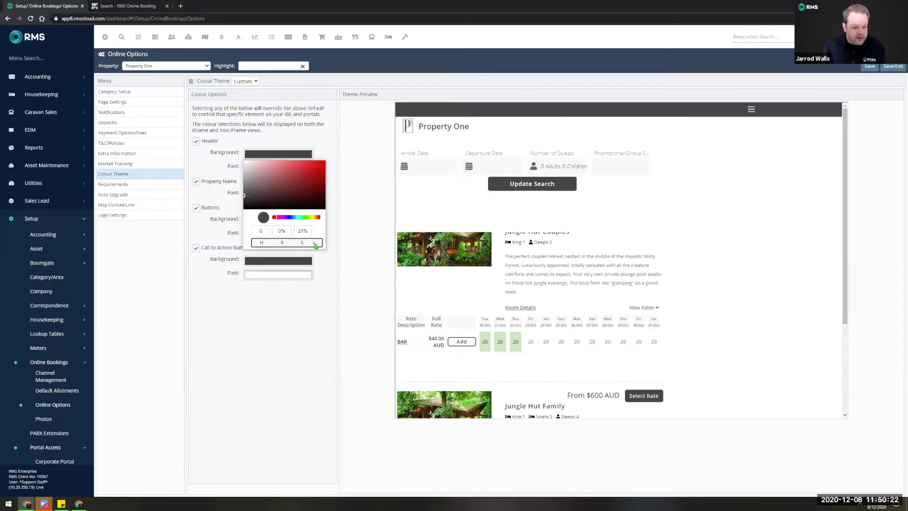
{"action": "left_click", "coordinate": [313, 243]}
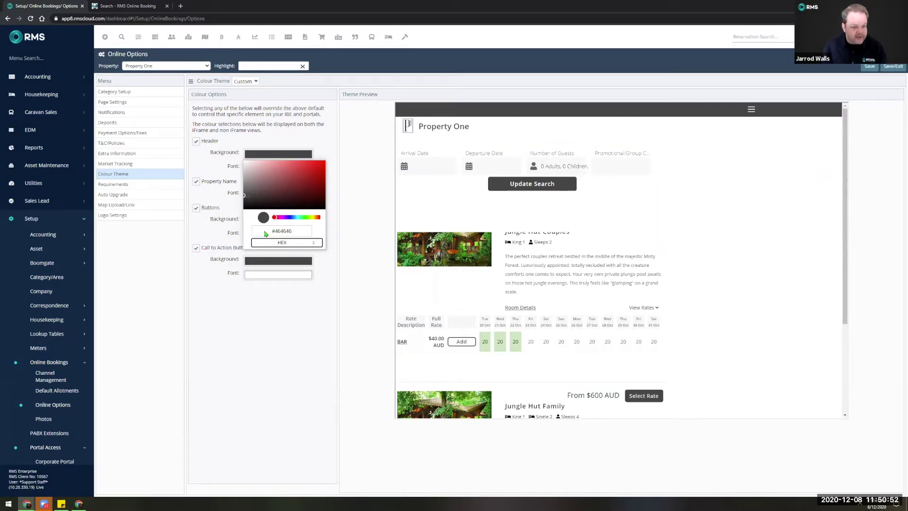
{"action": "left_click", "coordinate": [294, 361]}
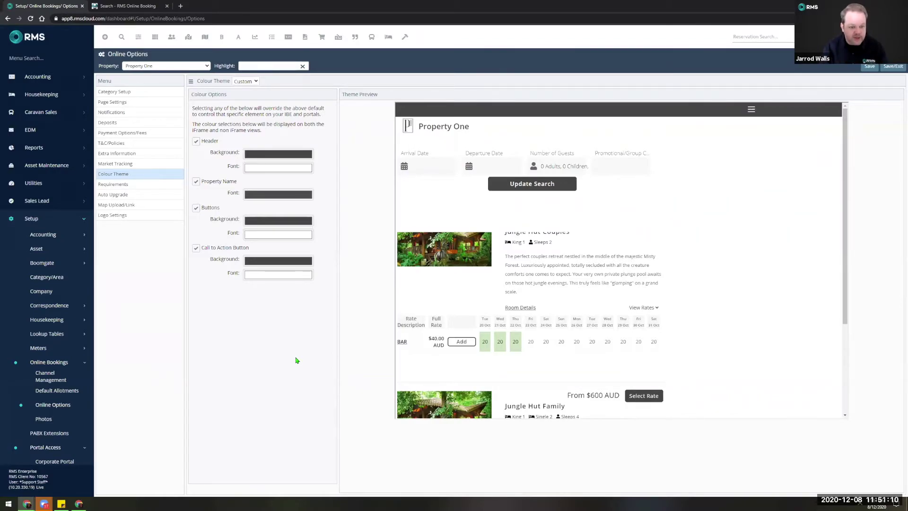
{"action": "left_click", "coordinate": [50, 364]}
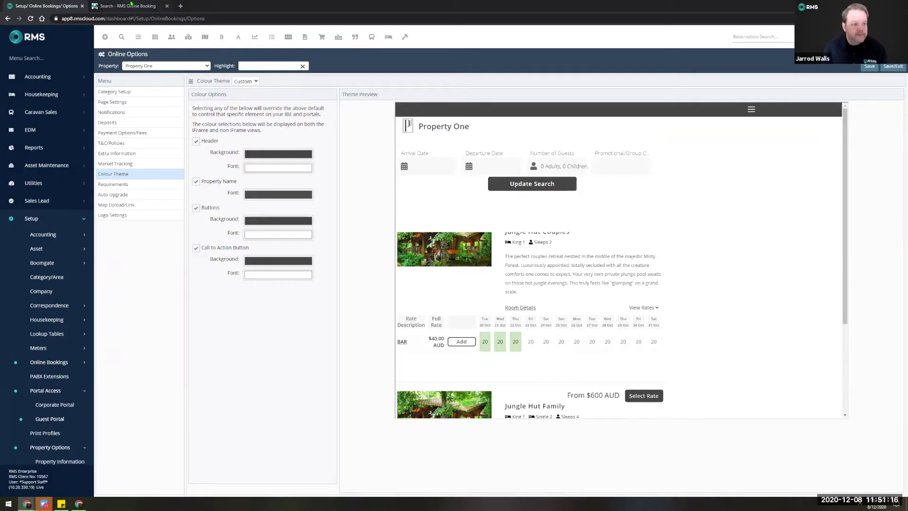
Set a 15–16 Dec 2020 Site stay on the online booking search page.
{"action": "key", "text": "ctrl+Tab"}
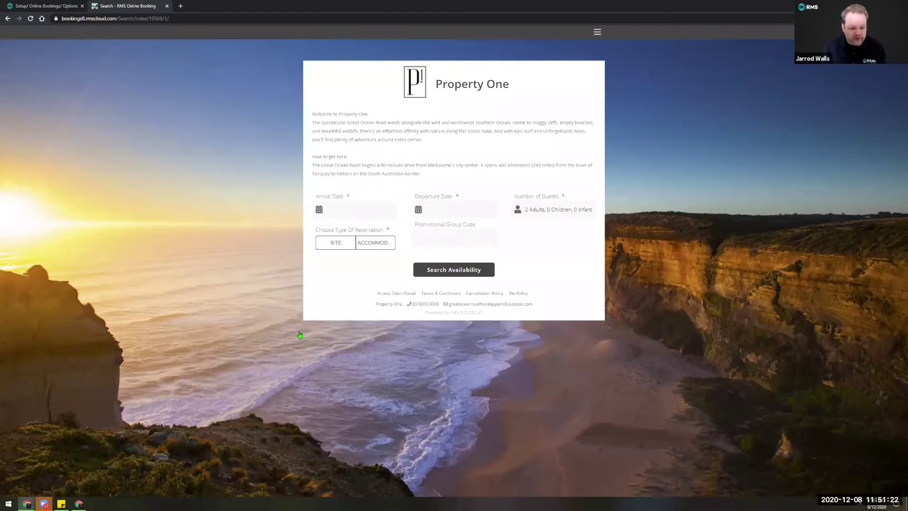
{"action": "left_click", "coordinate": [424, 204]}
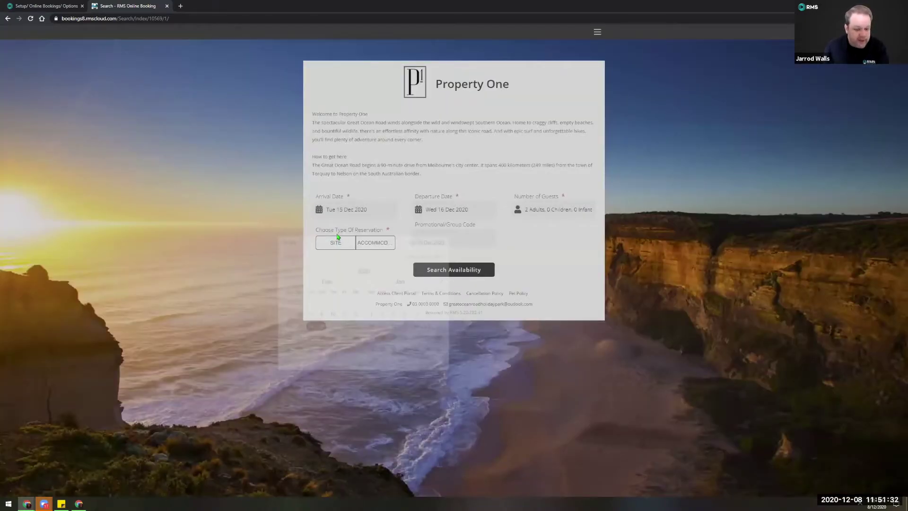
{"action": "left_click", "coordinate": [332, 245]}
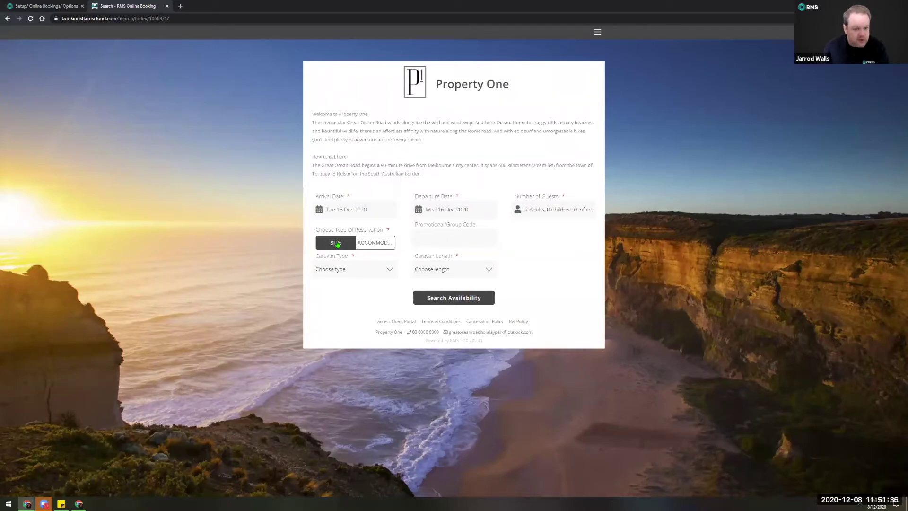
Browse the Caravan Type and Caravan Length dropdown options without changing them.
{"action": "left_click", "coordinate": [342, 271]}
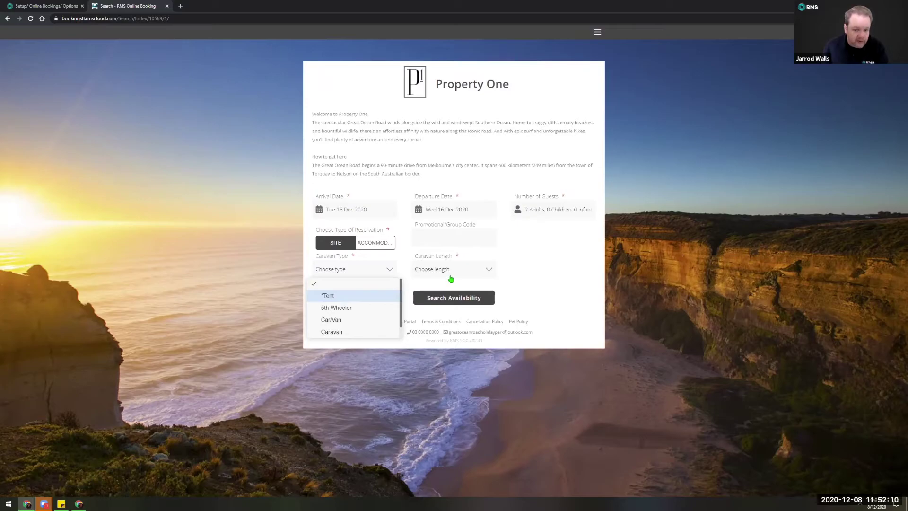
{"action": "key", "text": "Down"}
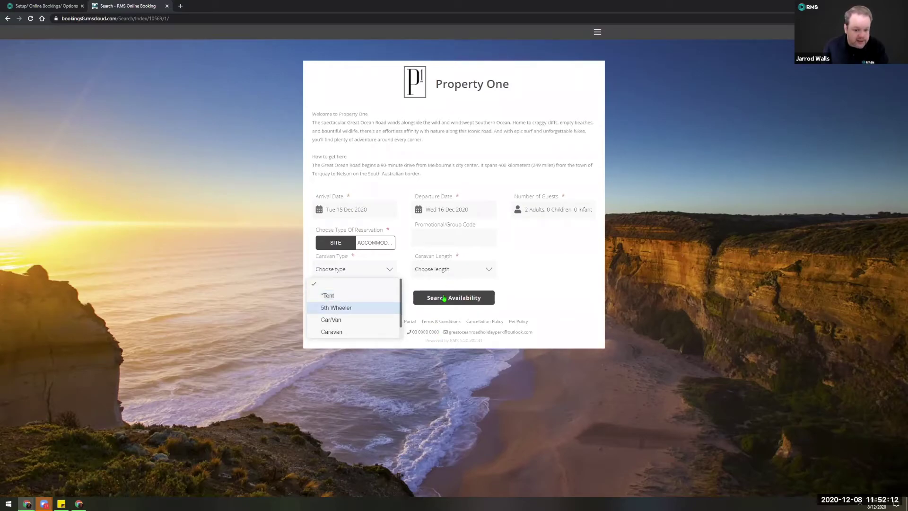
{"action": "key", "text": "Tab"}
{"action": "key", "text": "alt+Down"}
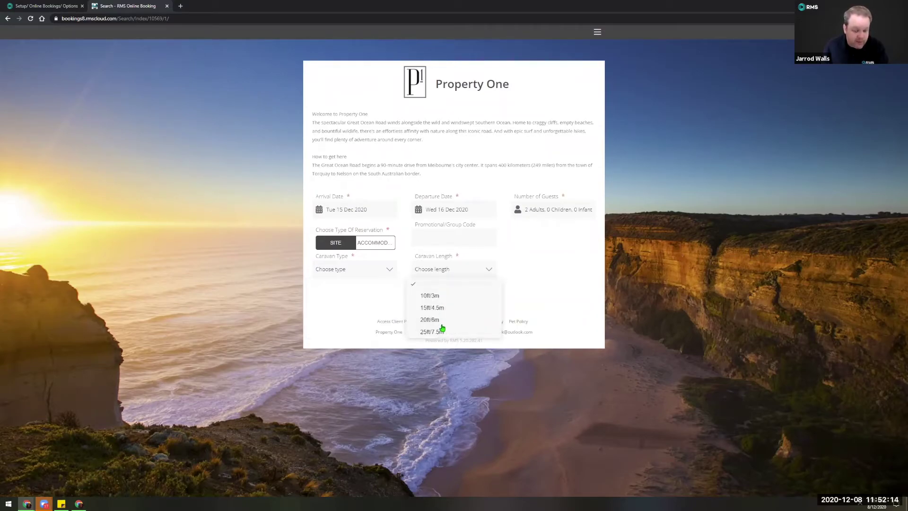
{"action": "left_click", "coordinate": [365, 291]}
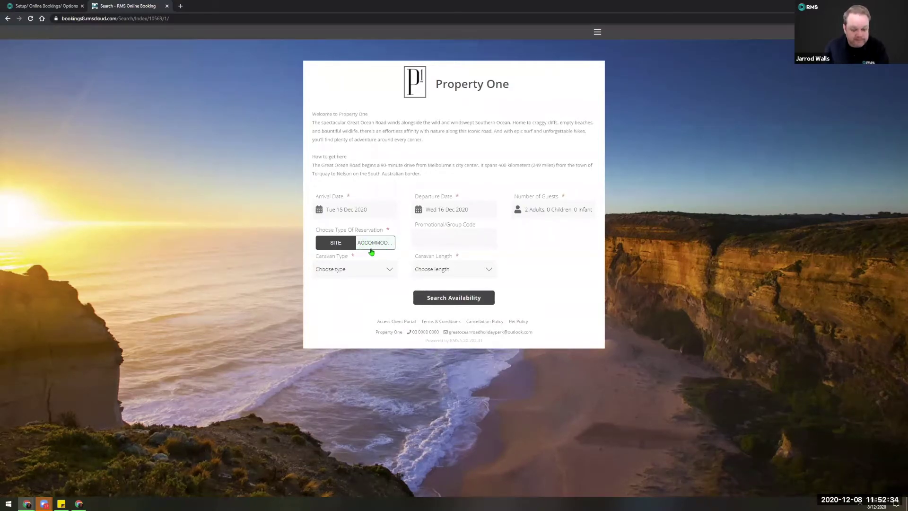
Search accommodation availability for 15–16 Dec 2020.
{"action": "left_click", "coordinate": [373, 245]}
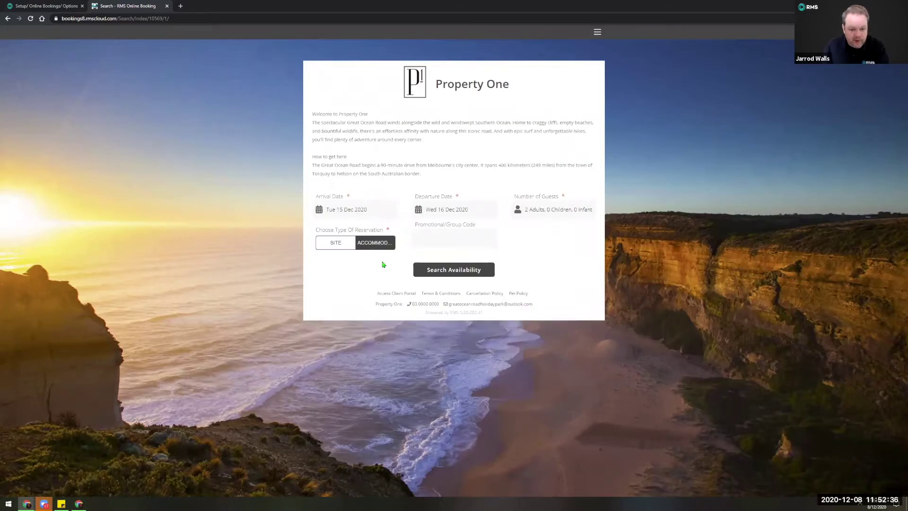
{"action": "left_click", "coordinate": [453, 270]}
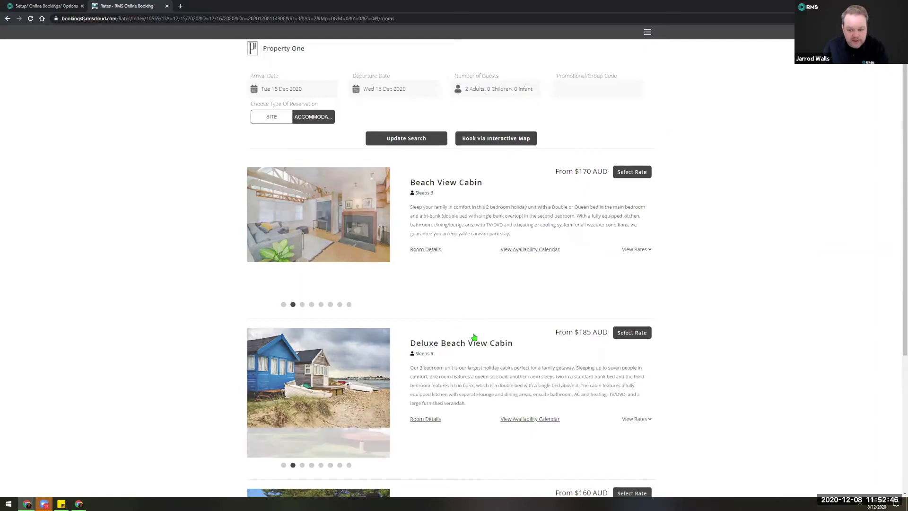
{"action": "scroll", "coordinate": [474, 339], "scroll_direction": "down", "scroll_amount": 1}
{"action": "scroll", "coordinate": [474, 340], "scroll_direction": "down", "scroll_amount": 4}
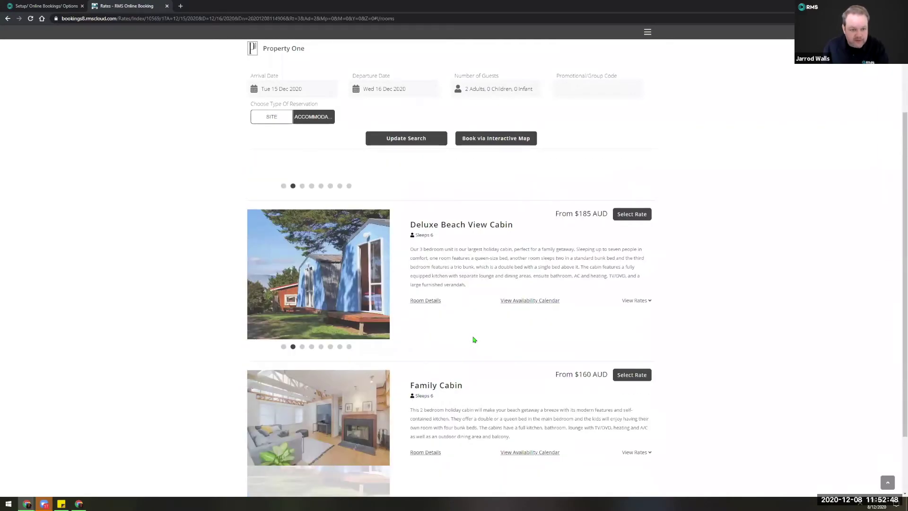
{"action": "scroll", "coordinate": [462, 239], "scroll_direction": "up", "scroll_amount": 5}
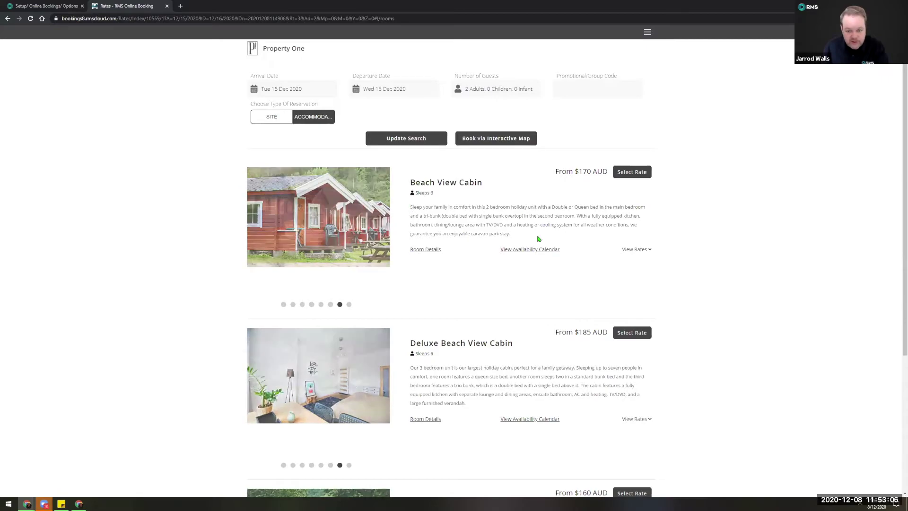
Add Beach View Cabin at the BAR01 rate for 15–16 Dec, totalling $170.00.
{"action": "left_click", "coordinate": [521, 250]}
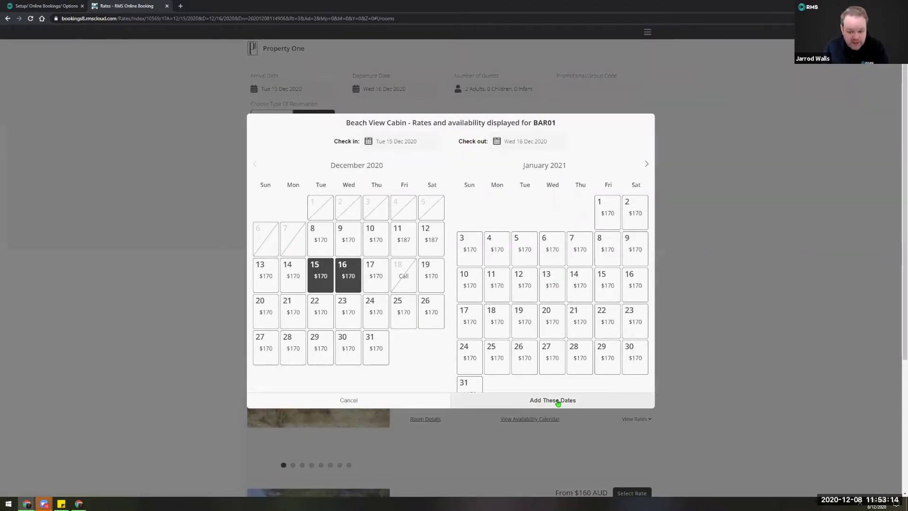
{"action": "left_click", "coordinate": [393, 401]}
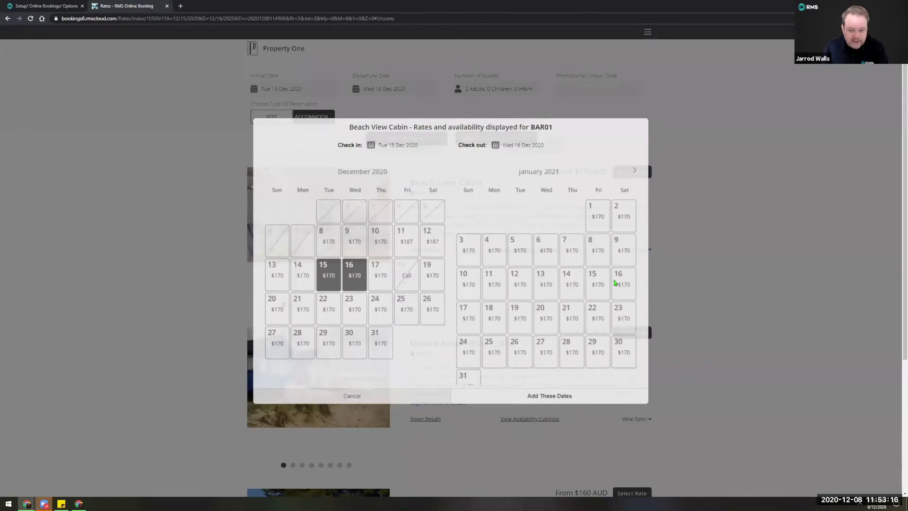
{"action": "left_click", "coordinate": [636, 249]}
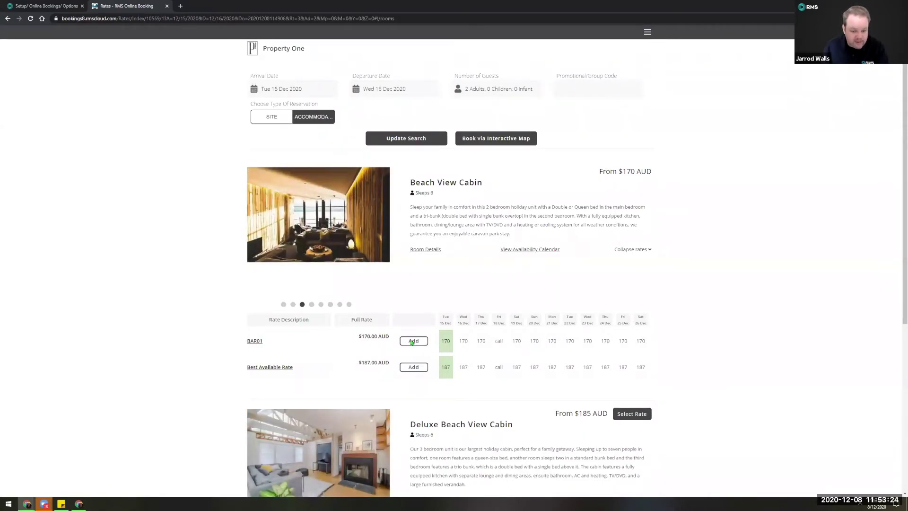
{"action": "left_click", "coordinate": [413, 341]}
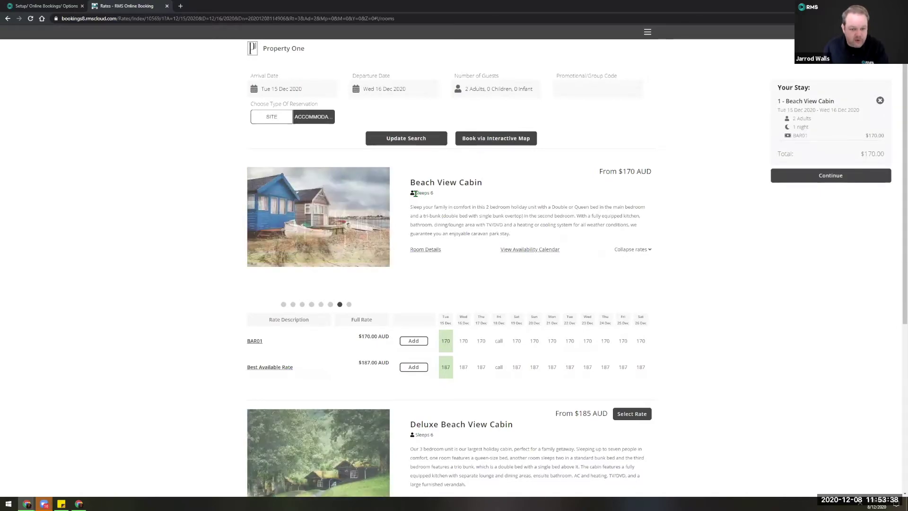
{"action": "left_click_drag", "start_coordinate": [433, 194], "coordinate": [416, 194]}
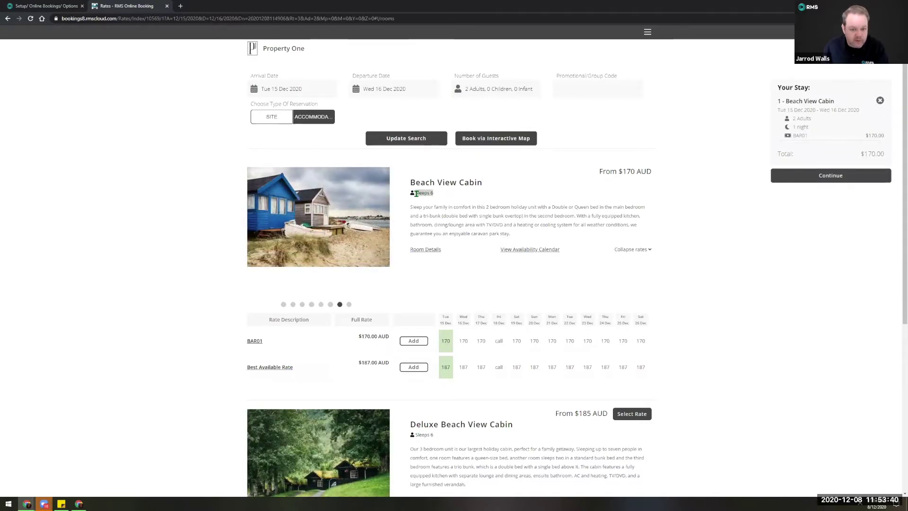
{"action": "left_click", "coordinate": [430, 208]}
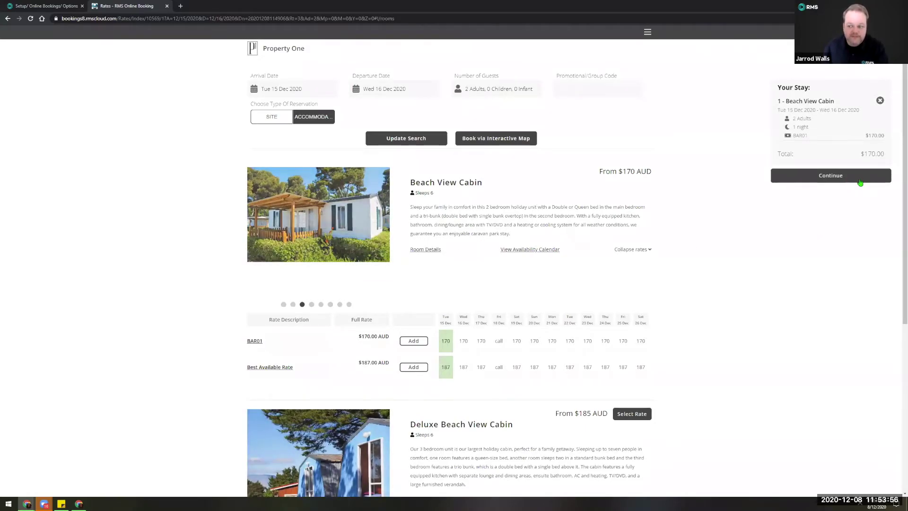
Add one $10 Kayak extra, bringing the total to $180.00, and proceed to guest details.
{"action": "left_click", "coordinate": [830, 176]}
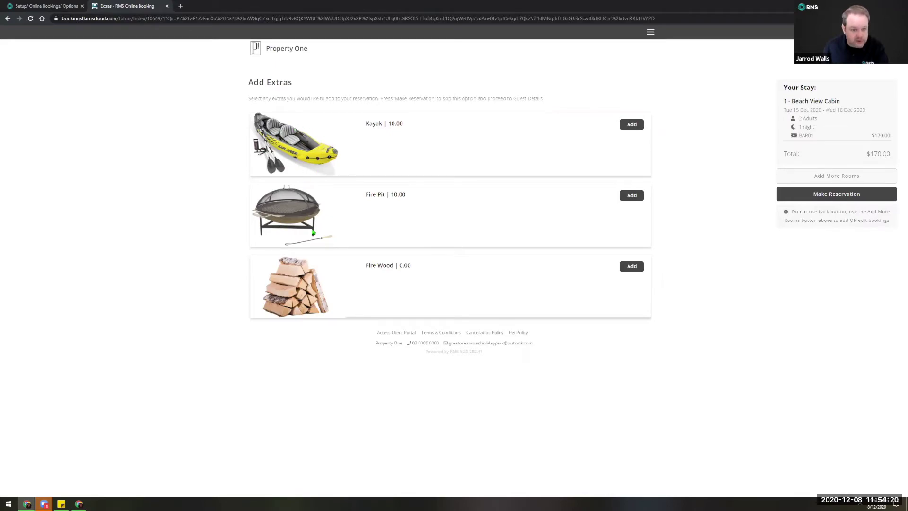
{"action": "left_click", "coordinate": [638, 129]}
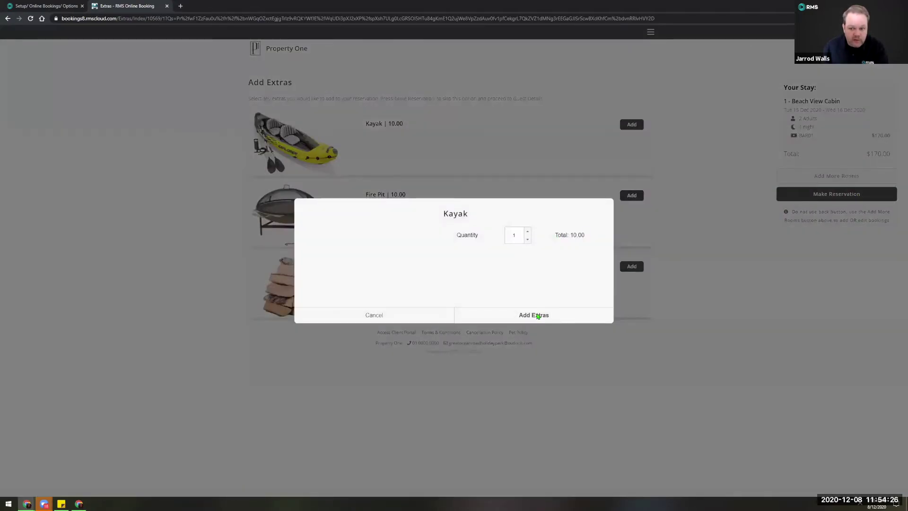
{"action": "left_click", "coordinate": [592, 144]}
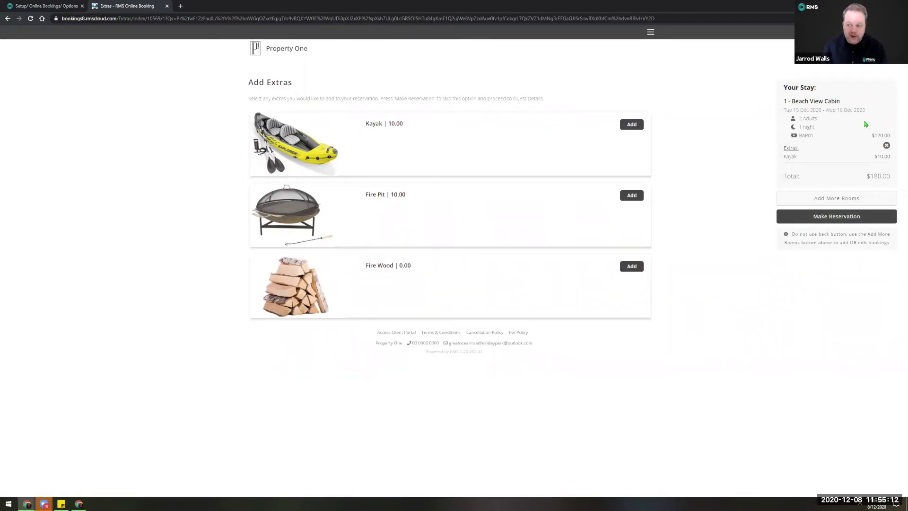
{"action": "left_click", "coordinate": [844, 218]}
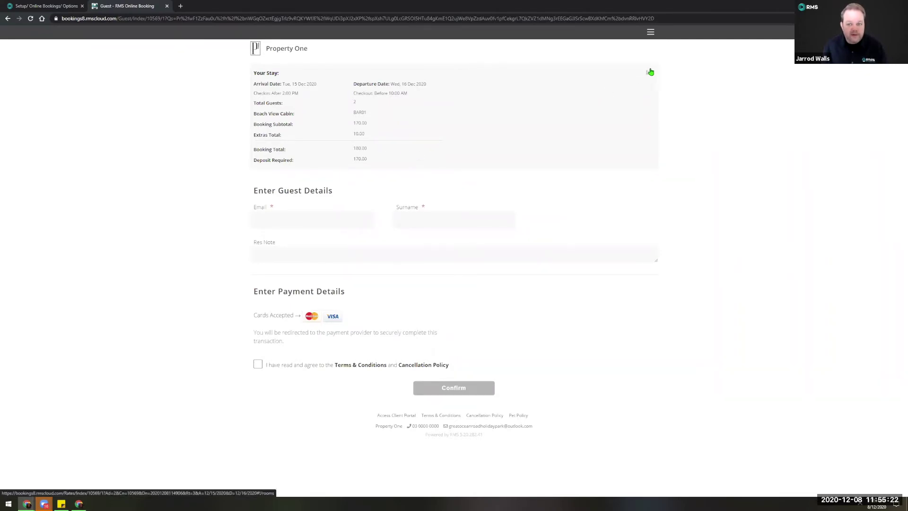
Fill in the guest's email and surname from saved autofill suggestions.
{"action": "left_click", "coordinate": [283, 218]}
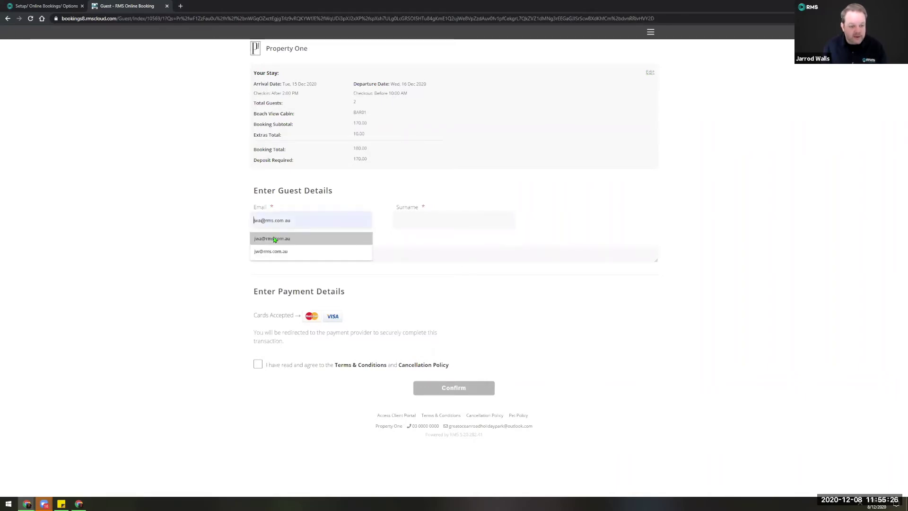
{"action": "left_click", "coordinate": [274, 239]}
{"action": "left_click", "coordinate": [406, 221]}
{"action": "type", "text": "W"}
{"action": "left_click", "coordinate": [405, 238]}
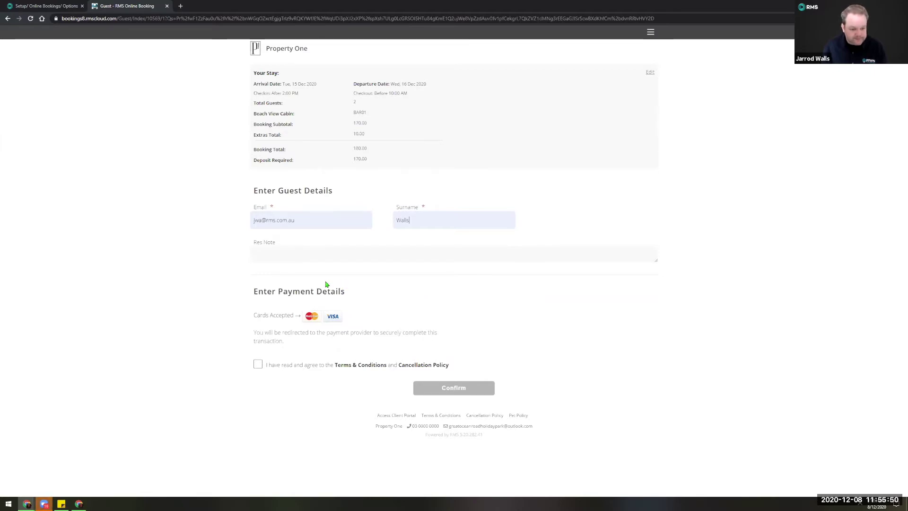
Accept the terms, review the Terms & Conditions, and confirm the booking for payment.
{"action": "left_click", "coordinate": [258, 367]}
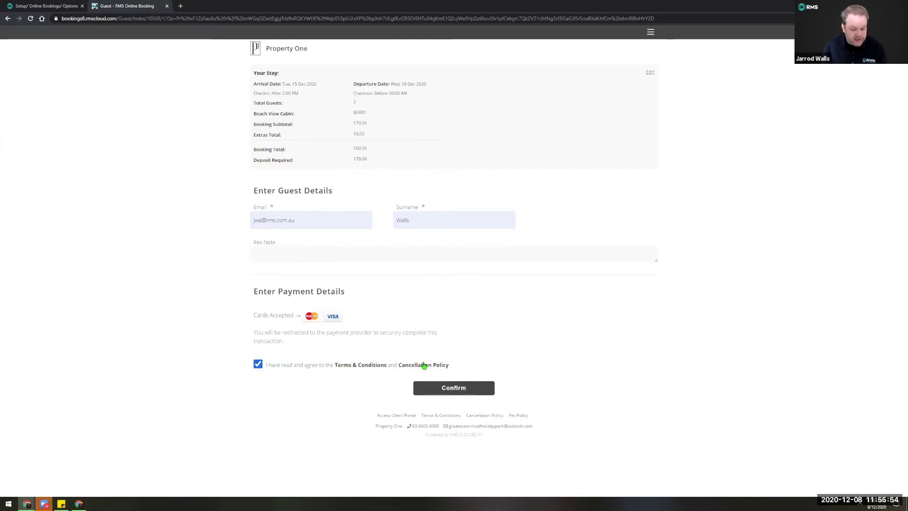
{"action": "left_click", "coordinate": [354, 366]}
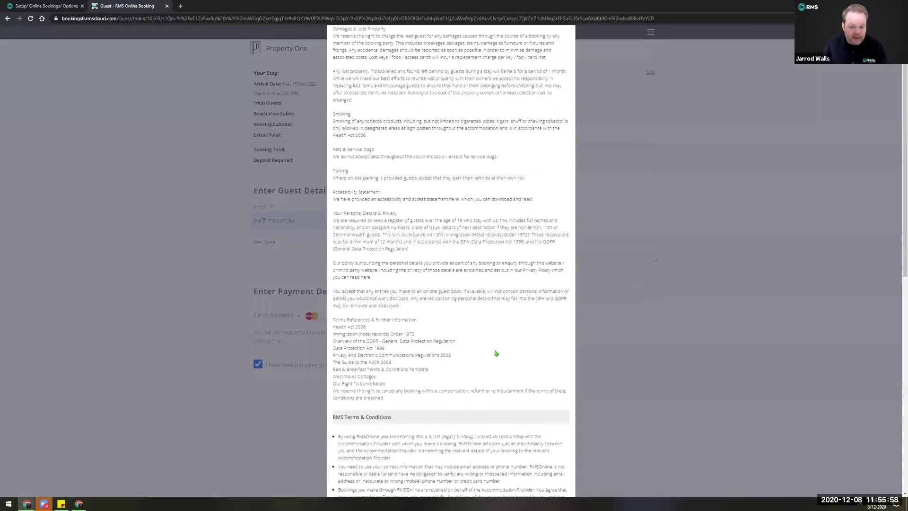
{"action": "scroll", "coordinate": [494, 352], "scroll_direction": "up", "scroll_amount": 5}
{"action": "scroll", "coordinate": [537, 425], "scroll_direction": "down", "scroll_amount": 6}
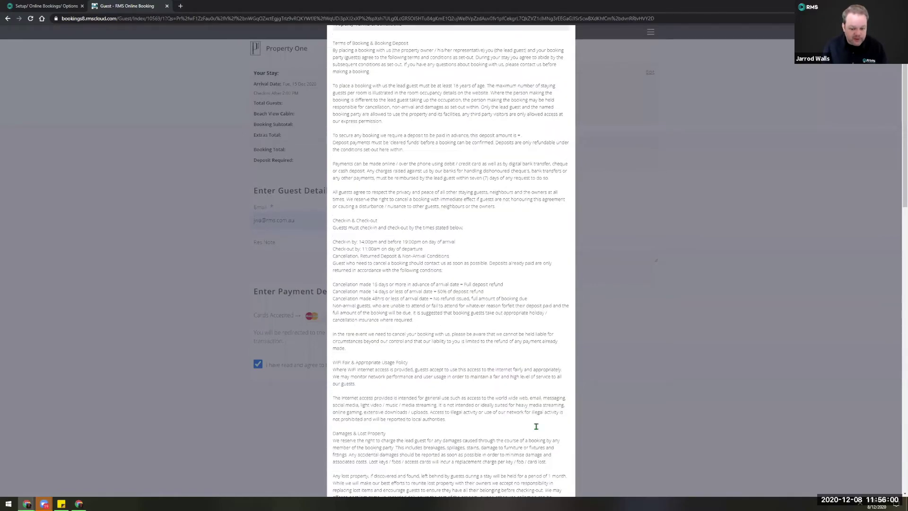
{"action": "scroll", "coordinate": [552, 491], "scroll_direction": "down", "scroll_amount": 2}
{"action": "scroll", "coordinate": [552, 487], "scroll_direction": "down", "scroll_amount": 10}
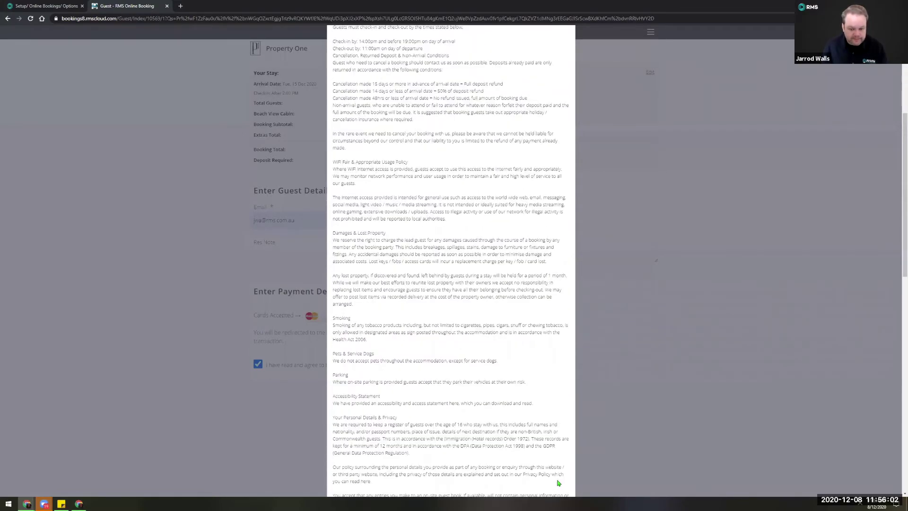
{"action": "left_click", "coordinate": [552, 481]}
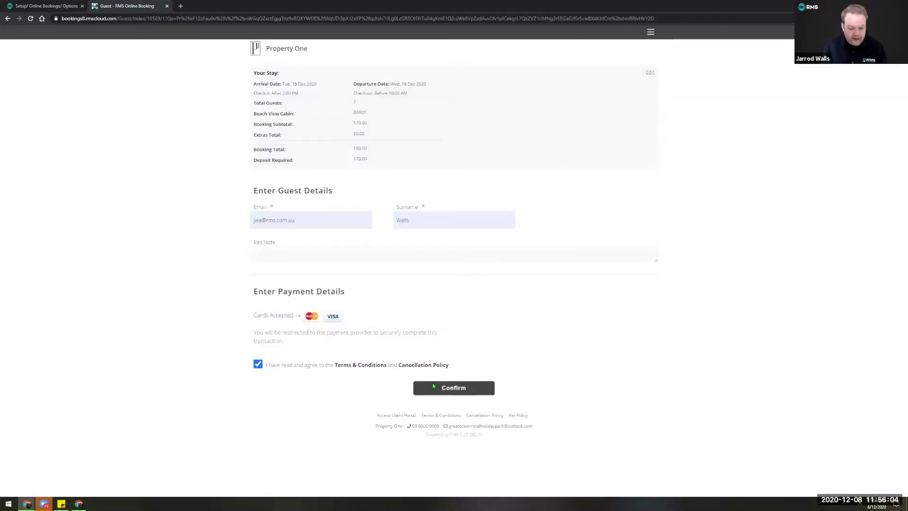
{"action": "left_click", "coordinate": [453, 387]}
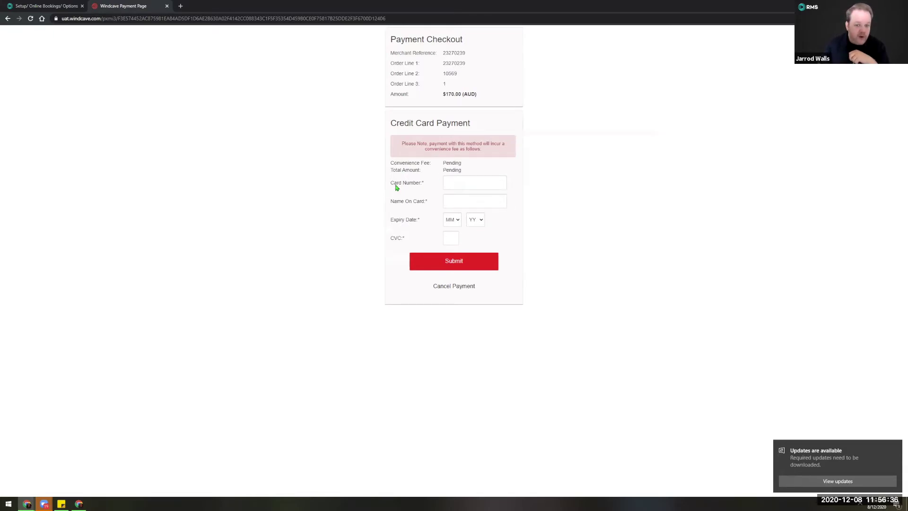
Enter the test card number and the cardholder's name.
{"action": "left_click", "coordinate": [482, 187]}
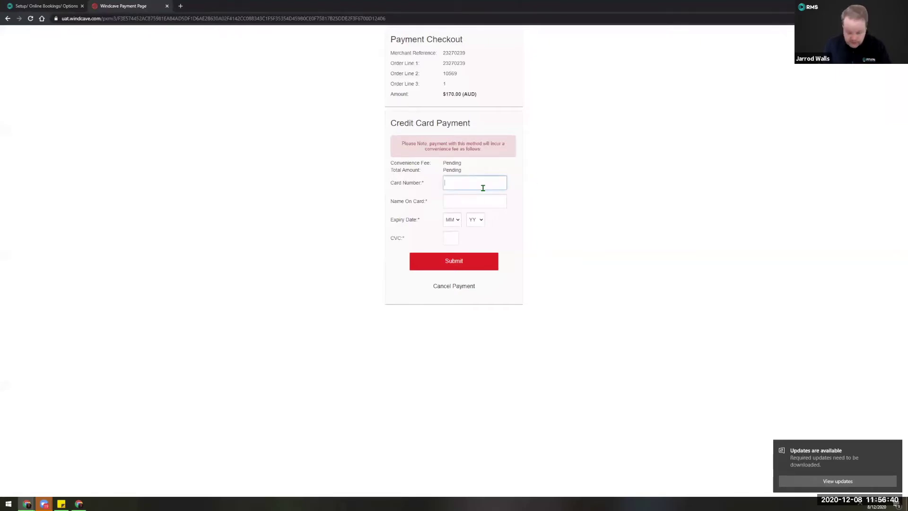
{"action": "type", "text": "4242 4242 4242 4242"}
{"action": "key", "text": "Tab"}
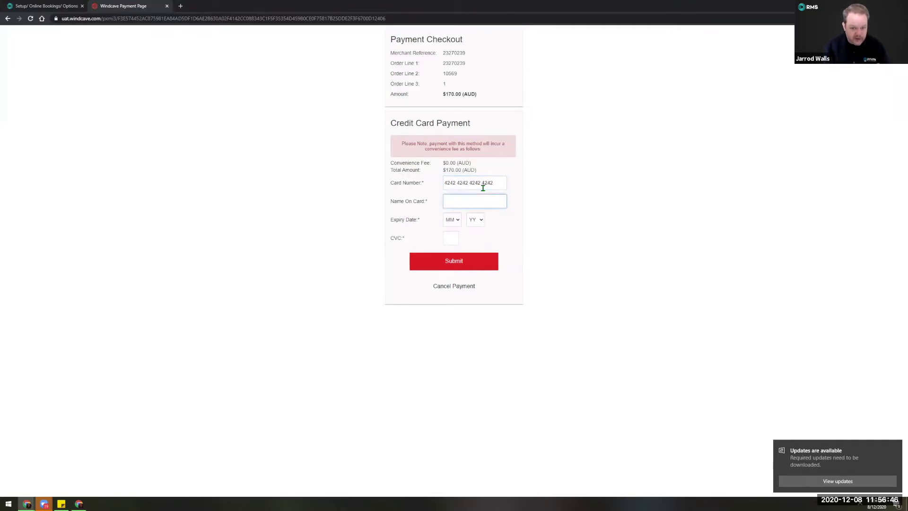
{"action": "type", "text": "Walls"}
{"action": "key", "text": "Tab"}
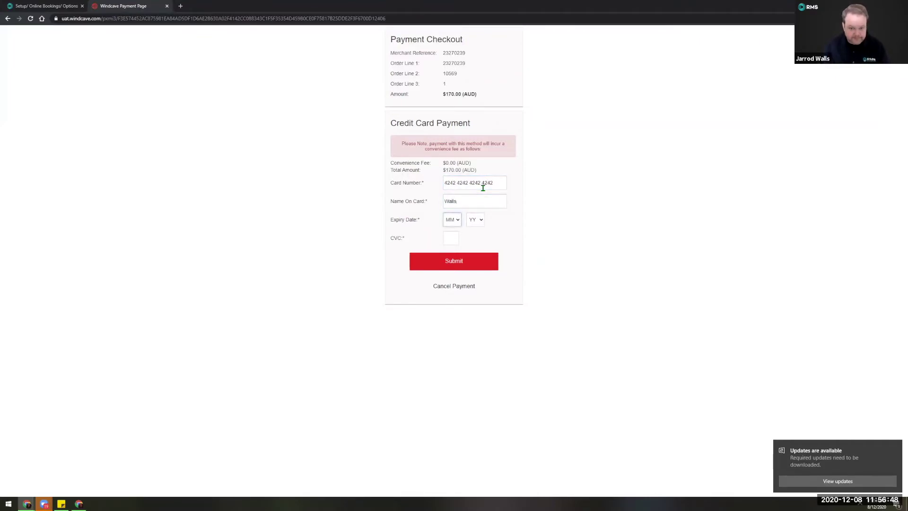
Set the expiry to 03/22, enter the CVC, and submit the $170.00 payment.
{"action": "left_click", "coordinate": [452, 221]}
{"action": "left_click", "coordinate": [451, 249]}
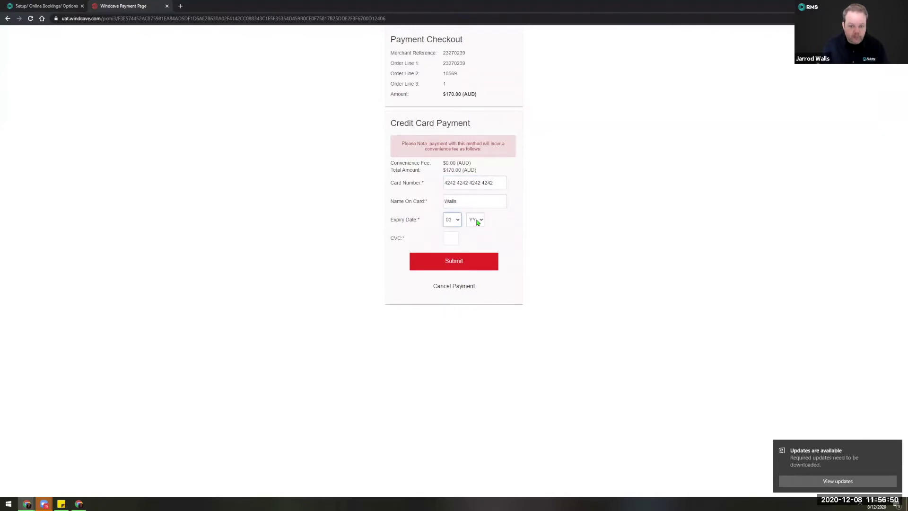
{"action": "left_click", "coordinate": [476, 221]}
{"action": "left_click", "coordinate": [472, 255]}
{"action": "left_click", "coordinate": [450, 236]}
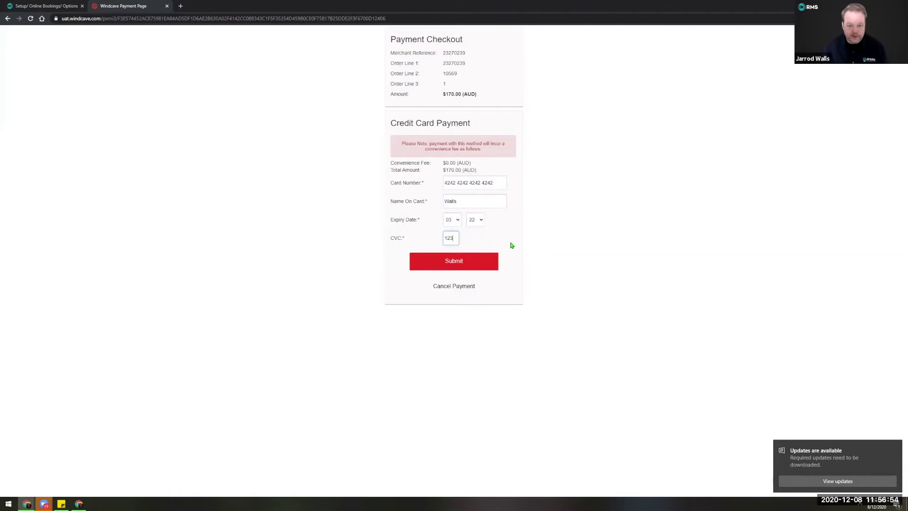
{"action": "left_click", "coordinate": [513, 244]}
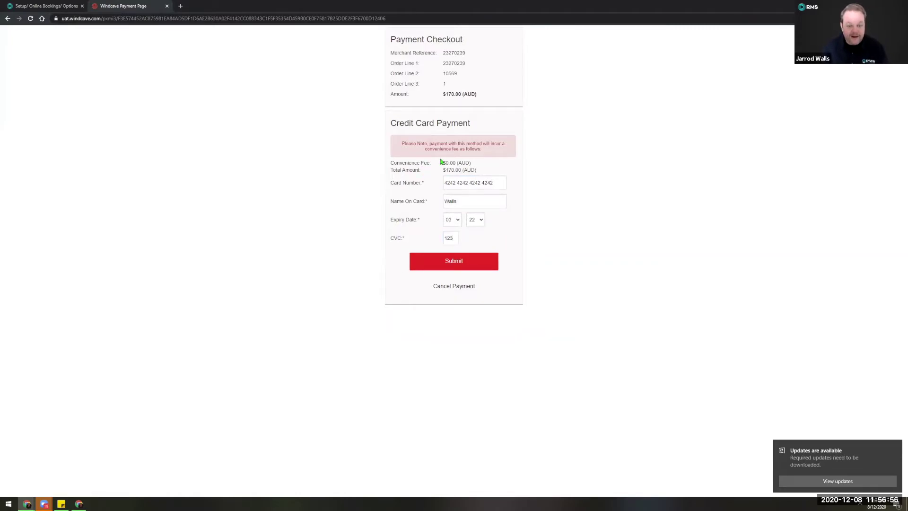
{"action": "left_click", "coordinate": [457, 263]}
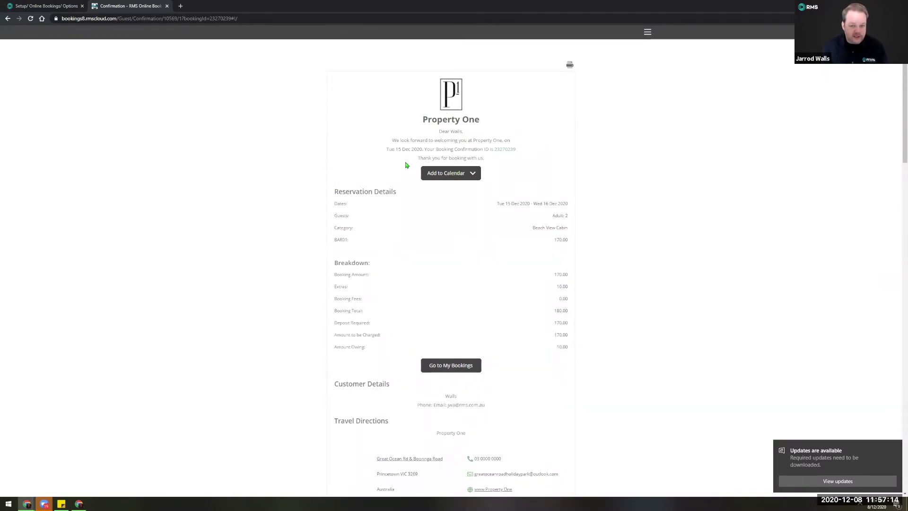
Copy the booking confirmation ID and search for that reservation in RMS.
{"action": "double_click", "coordinate": [503, 148]}
{"action": "right_click", "coordinate": [503, 148]}
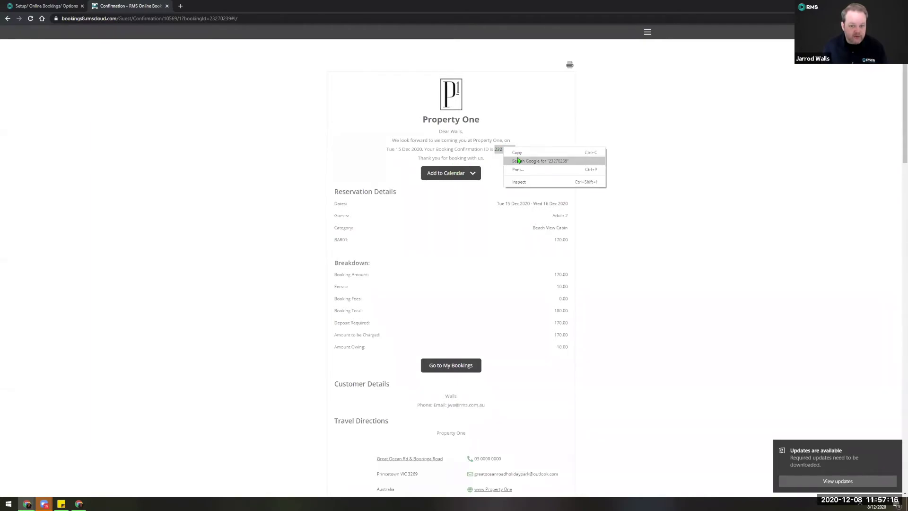
{"action": "left_click", "coordinate": [522, 154]}
{"action": "left_click", "coordinate": [58, 7]}
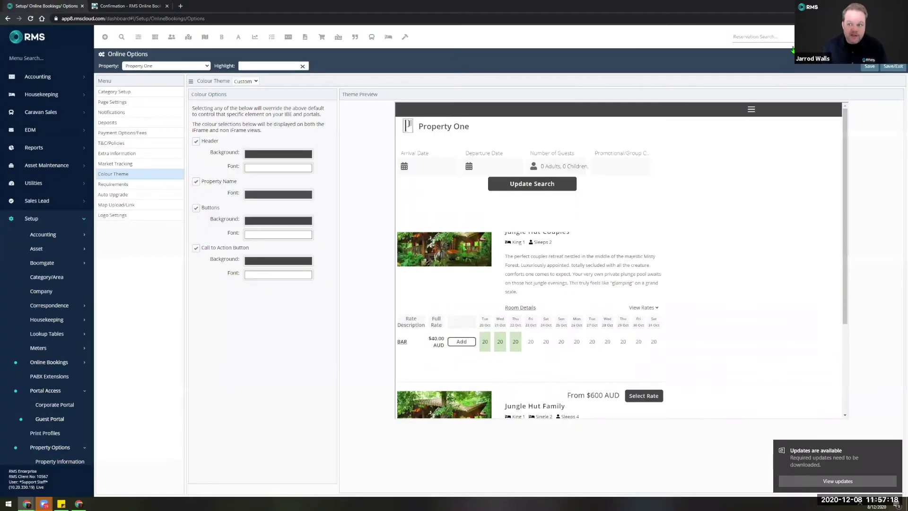
{"action": "left_click", "coordinate": [786, 35]}
{"action": "key", "text": "ctrl+v"}
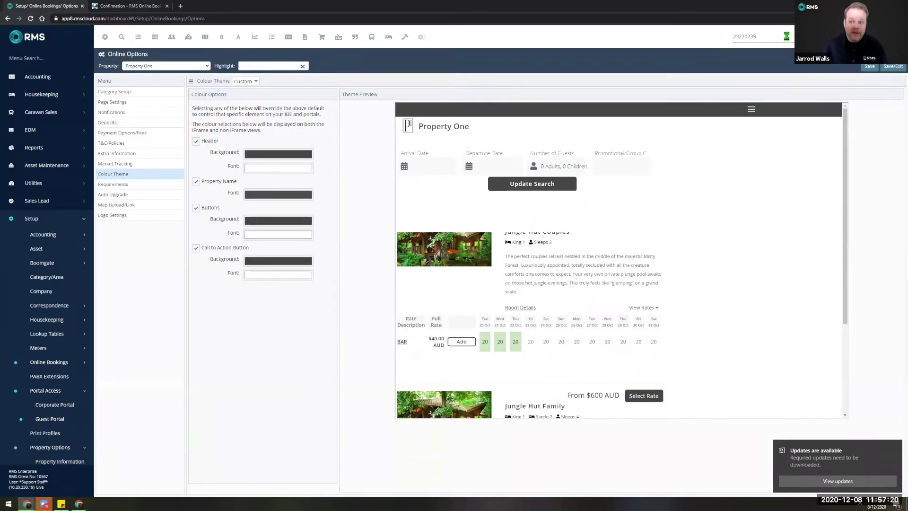
{"action": "key", "text": "Return"}
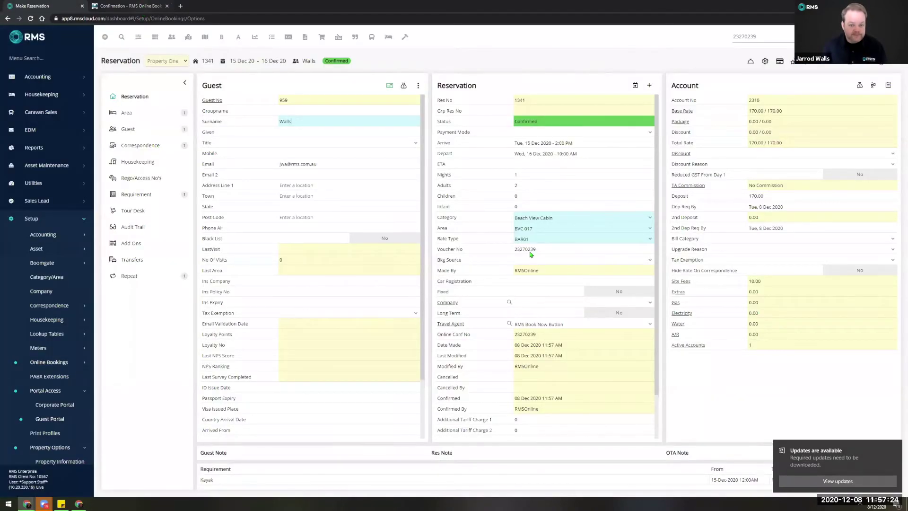
Back on the confirmation page, review the Add to Calendar options without choosing one.
{"action": "left_click", "coordinate": [143, 7]}
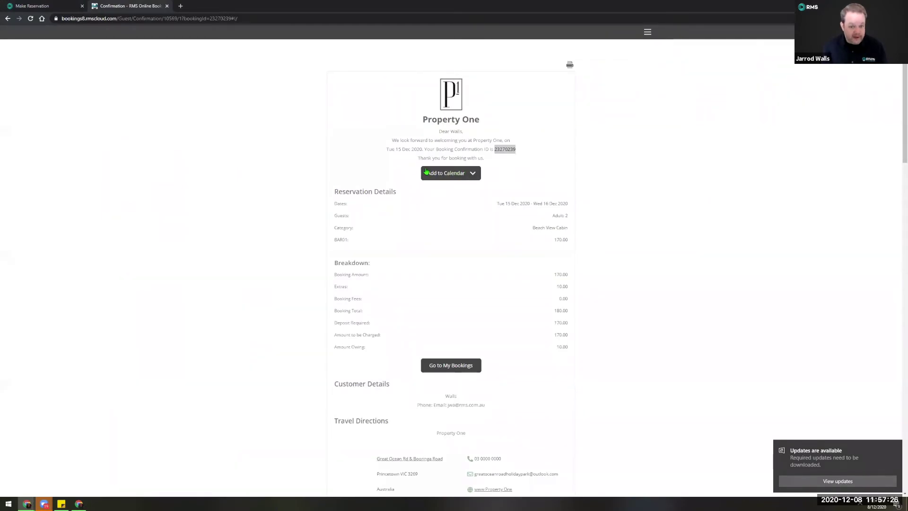
{"action": "left_click", "coordinate": [471, 174]}
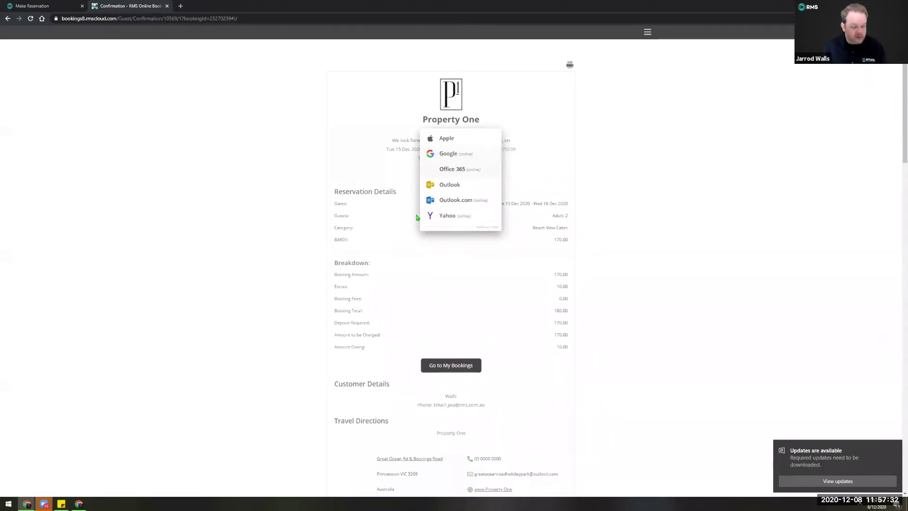
{"action": "left_click", "coordinate": [505, 270]}
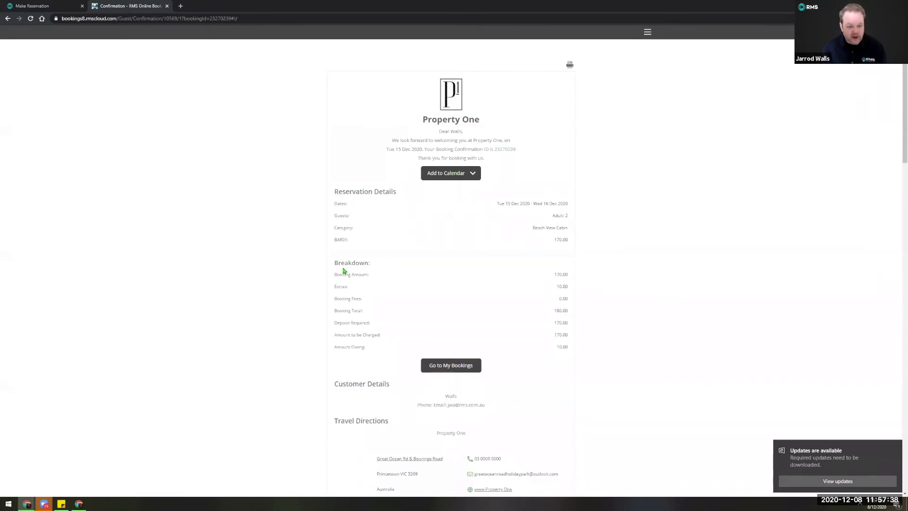
{"action": "scroll", "coordinate": [362, 347], "scroll_direction": "down", "scroll_amount": 3}
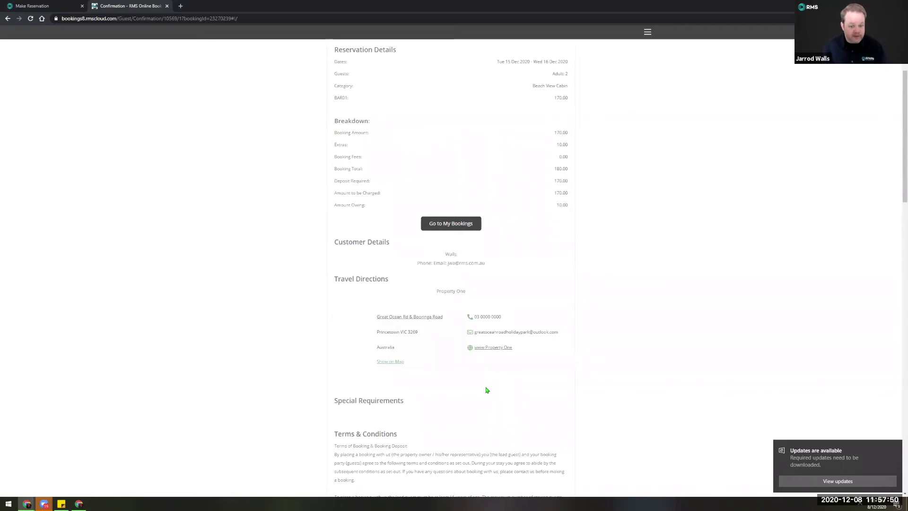
{"action": "scroll", "coordinate": [486, 384], "scroll_direction": "down", "scroll_amount": 3}
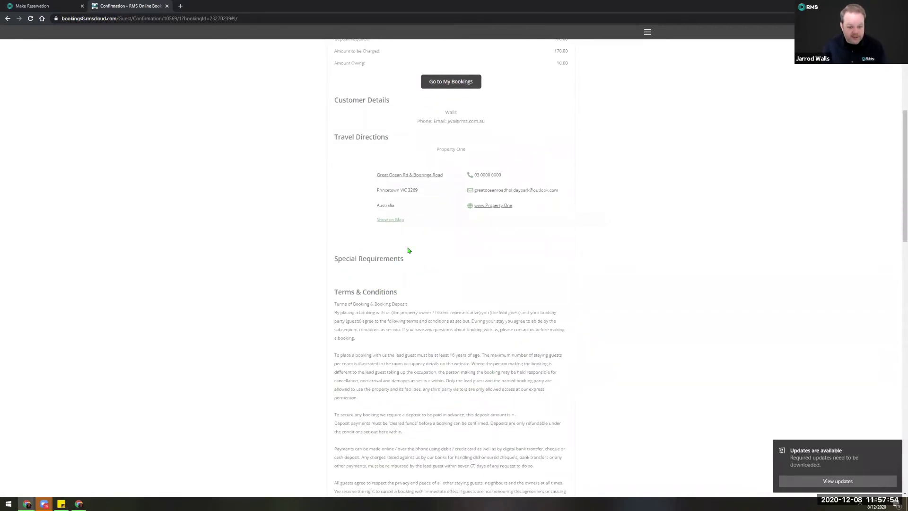
{"action": "scroll", "coordinate": [392, 331], "scroll_direction": "down", "scroll_amount": 2}
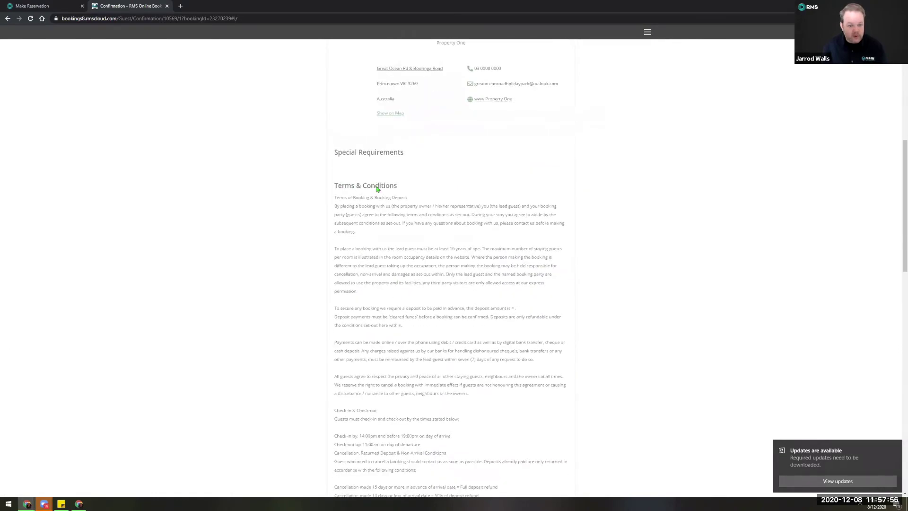
{"action": "scroll", "coordinate": [400, 350], "scroll_direction": "down", "scroll_amount": 3}
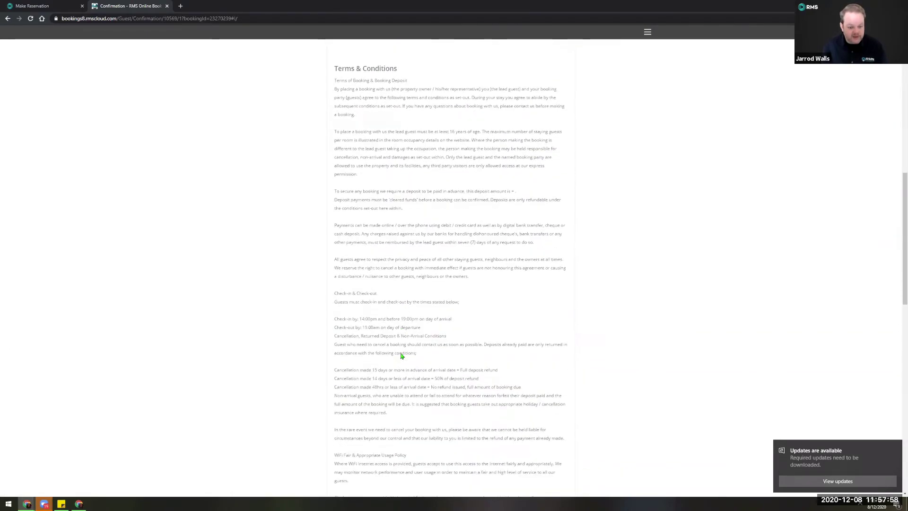
{"action": "scroll", "coordinate": [401, 357], "scroll_direction": "down", "scroll_amount": 1}
{"action": "scroll", "coordinate": [578, 419], "scroll_direction": "down", "scroll_amount": 4}
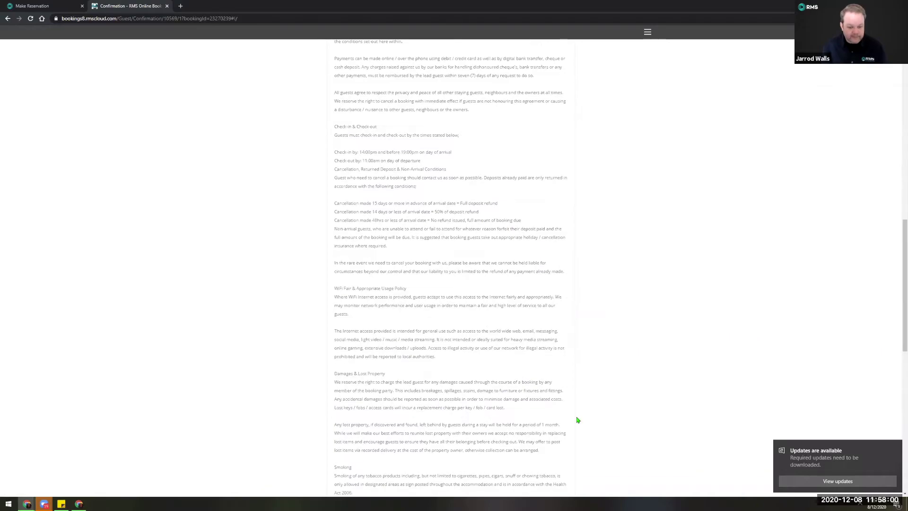
{"action": "scroll", "coordinate": [887, 230], "scroll_direction": "down", "scroll_amount": 5}
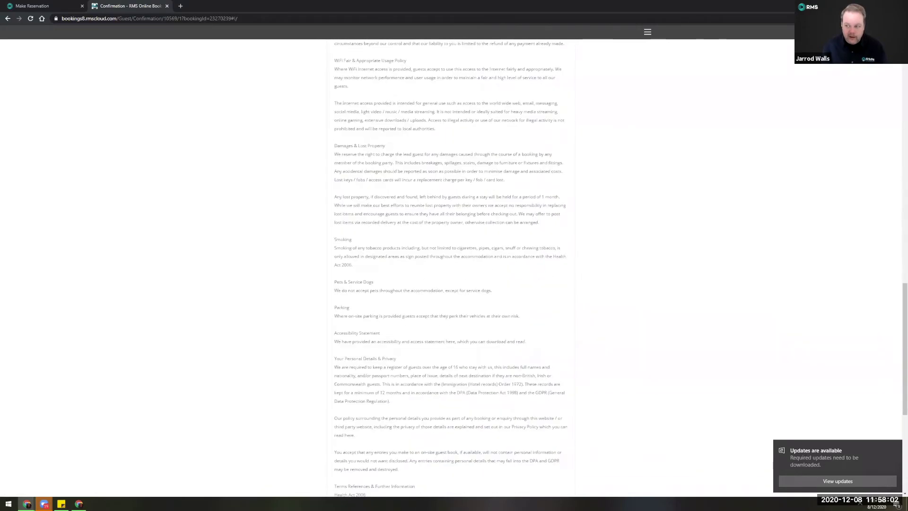
{"action": "scroll", "coordinate": [571, 65], "scroll_direction": "up", "scroll_amount": 20}
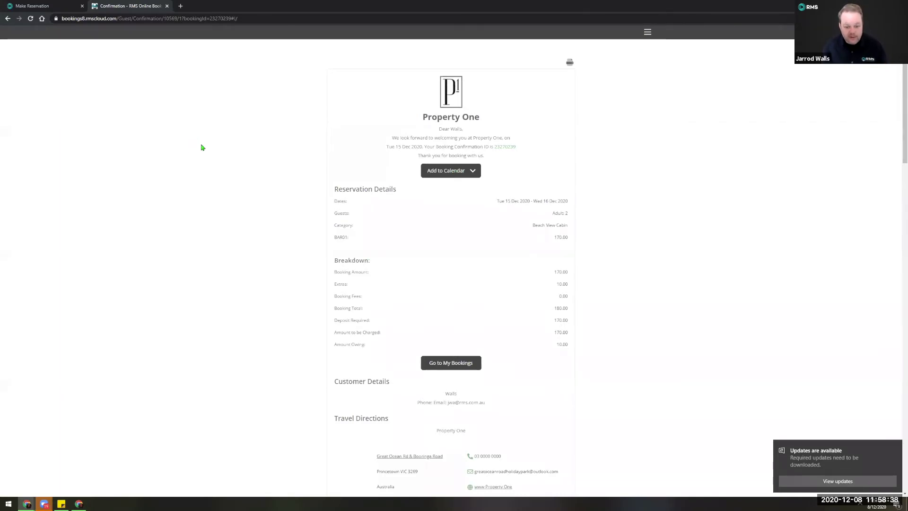
Return to the reservation tab and open Setup > Category/Area, listing nine Property One categories.
{"action": "left_click", "coordinate": [64, 7]}
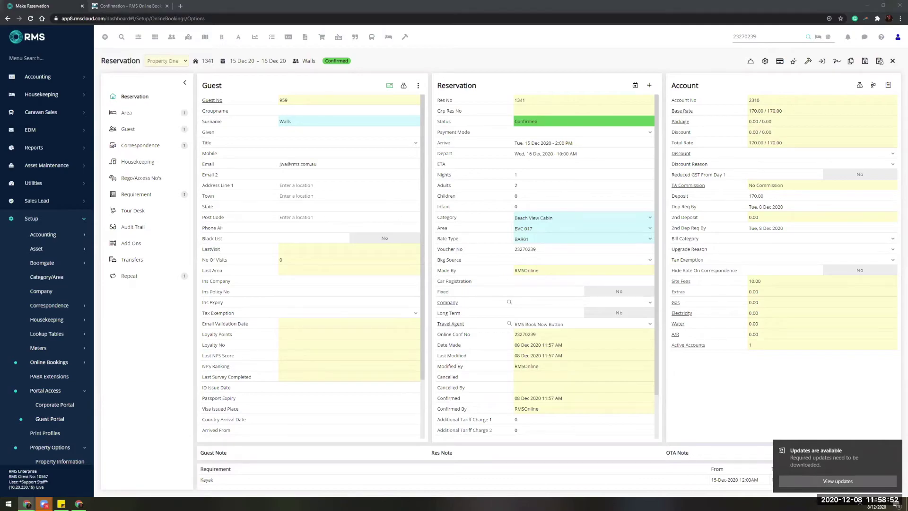
{"action": "left_click", "coordinate": [56, 364]}
{"action": "left_click", "coordinate": [53, 363]}
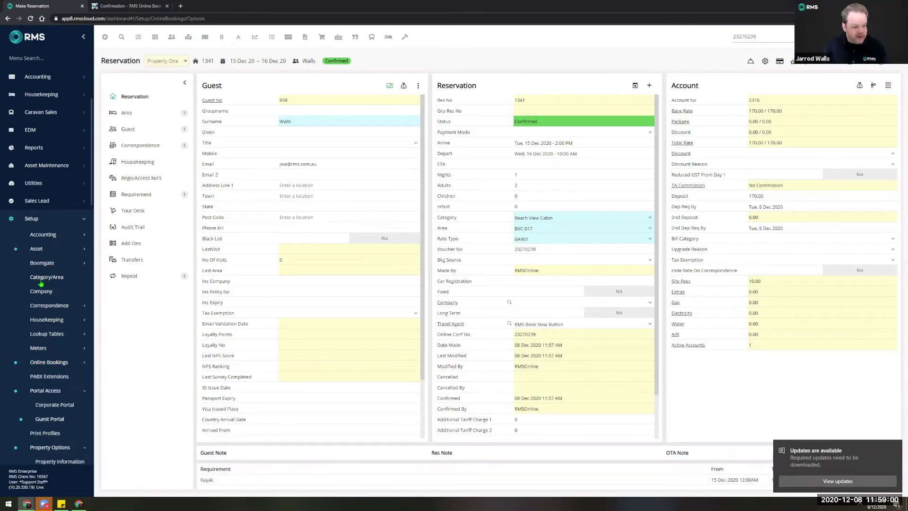
{"action": "left_click", "coordinate": [47, 278]}
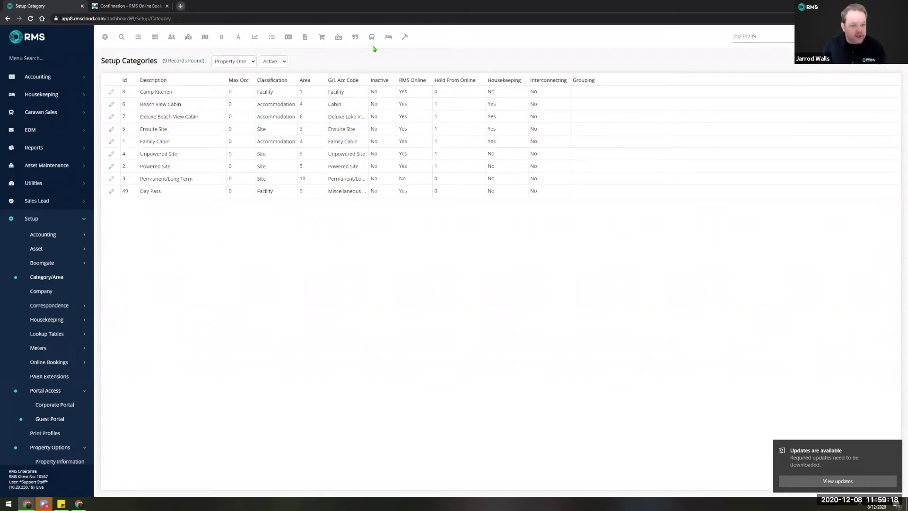
Open a new tab for the online booking page, then return to the Setup Categories list.
{"action": "key", "text": "ctrl+t"}
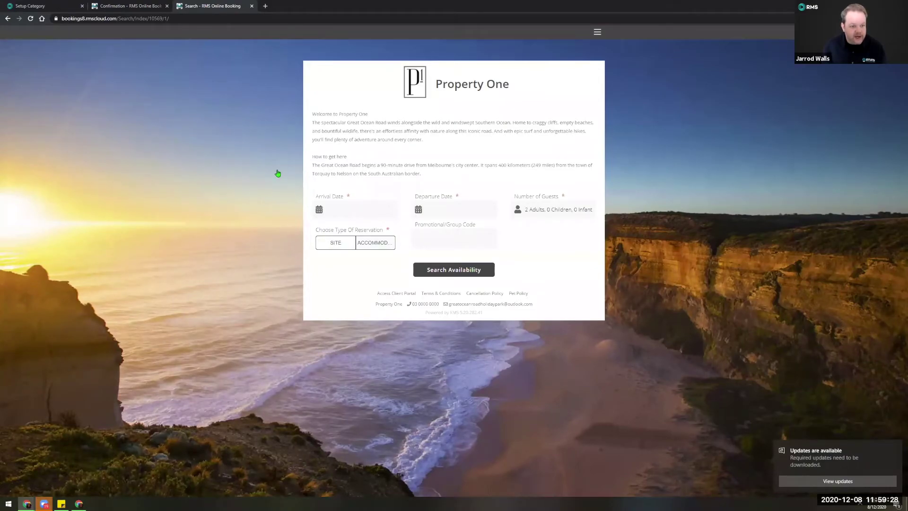
{"action": "key", "text": "ctrl+Tab"}
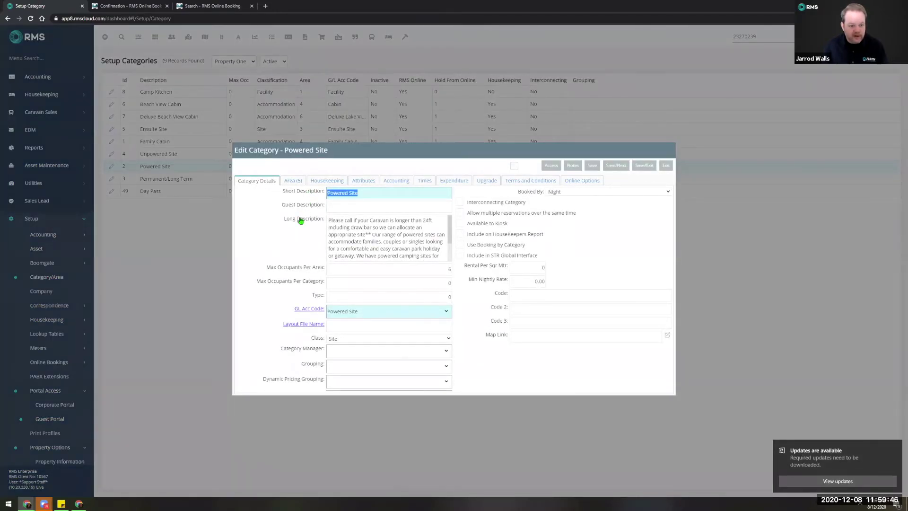
In PS 009's Caravan Options, move 45ft/13.5m and 5th Wheeler from Allocated to Available.
{"action": "double_click", "coordinate": [299, 215]}
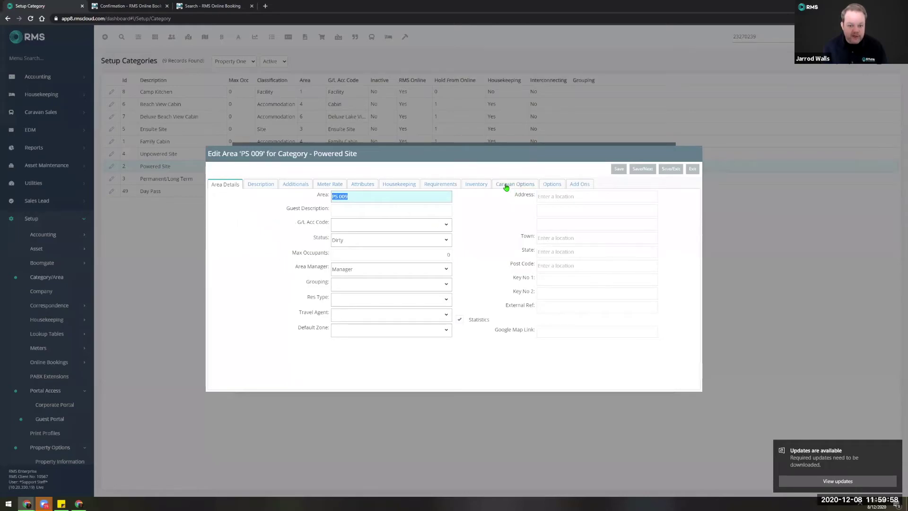
{"action": "left_click", "coordinate": [522, 188]}
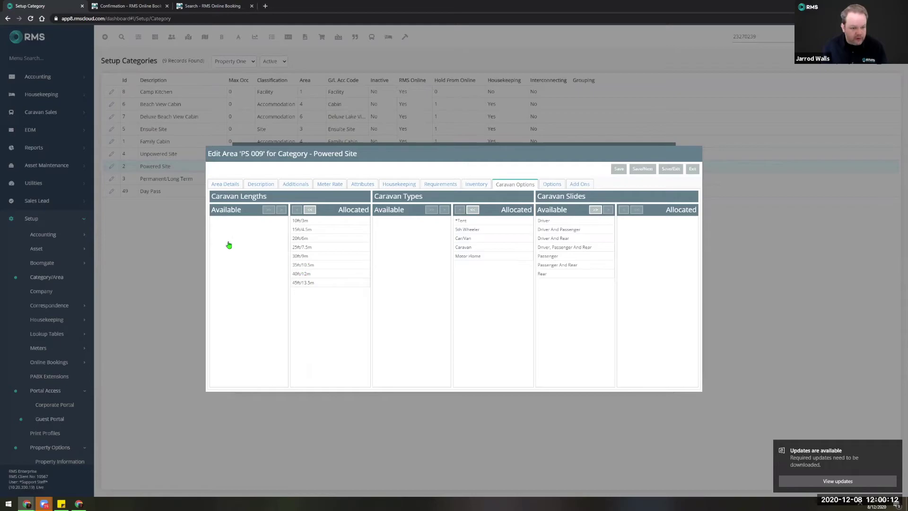
{"action": "double_click", "coordinate": [307, 284]}
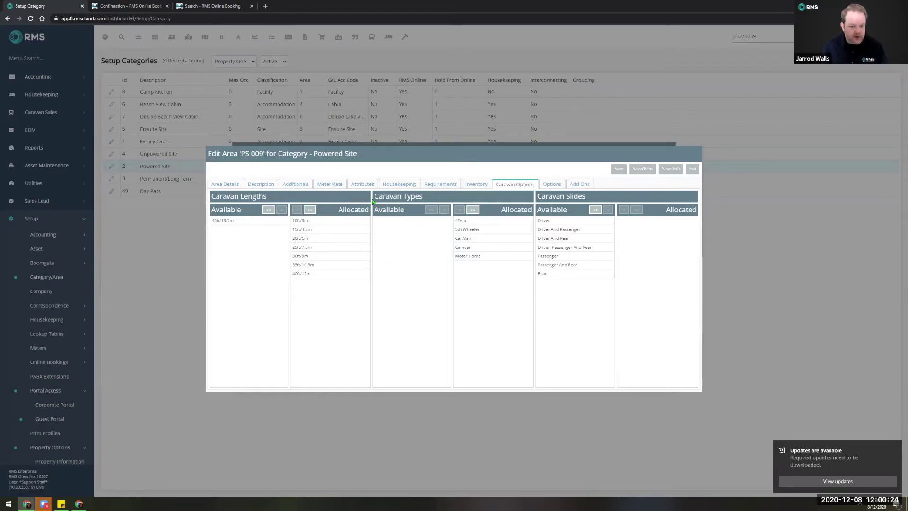
{"action": "left_click", "coordinate": [486, 229]}
{"action": "double_click", "coordinate": [486, 230]}
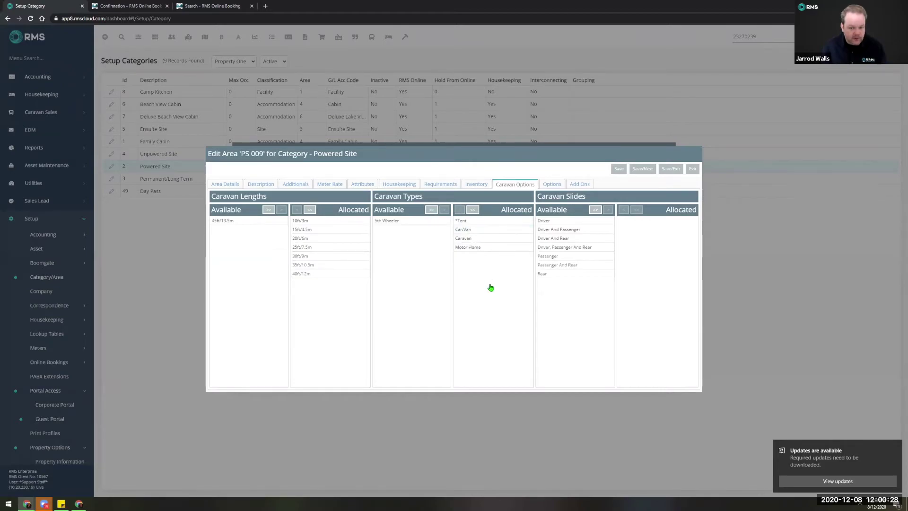
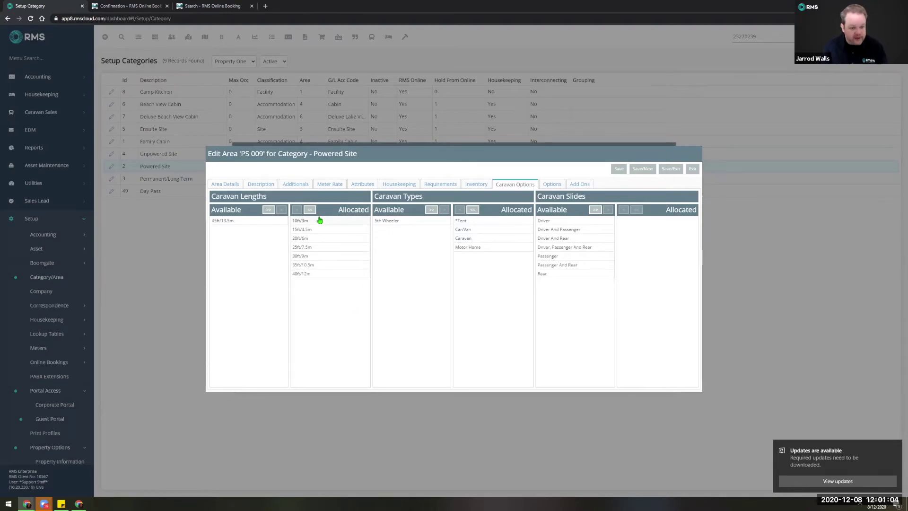
Exit the PS 009 area editor and open the Caravan Type lookup list of five types.
{"action": "left_click", "coordinate": [695, 173]}
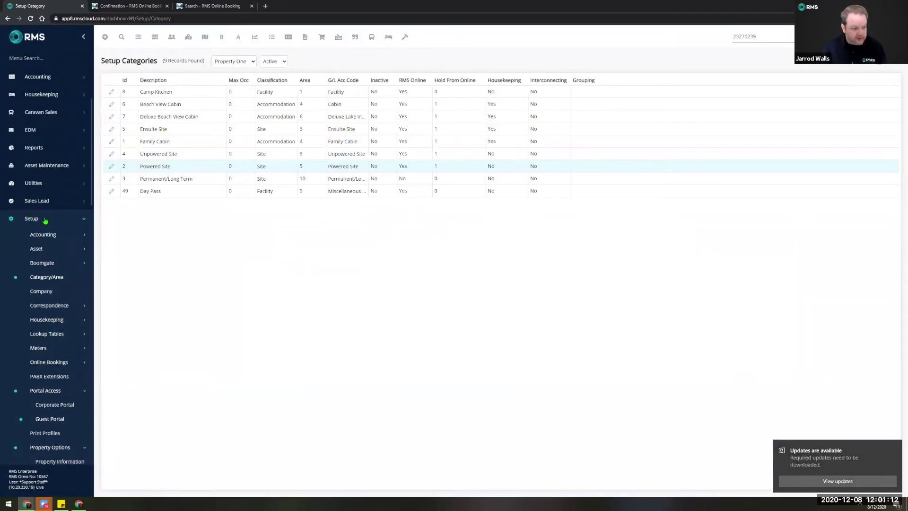
{"action": "left_click", "coordinate": [41, 337]}
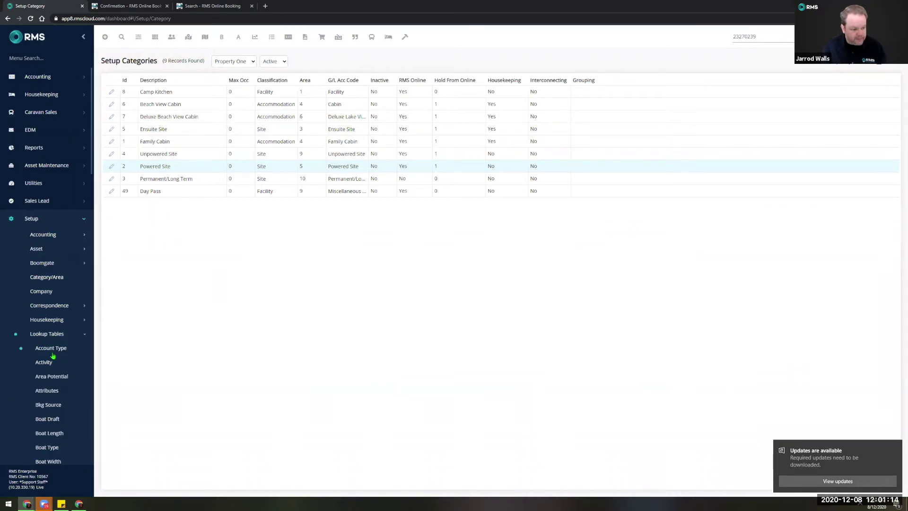
{"action": "scroll", "coordinate": [45, 355], "scroll_direction": "down", "scroll_amount": 2}
{"action": "scroll", "coordinate": [48, 360], "scroll_direction": "down", "scroll_amount": 1}
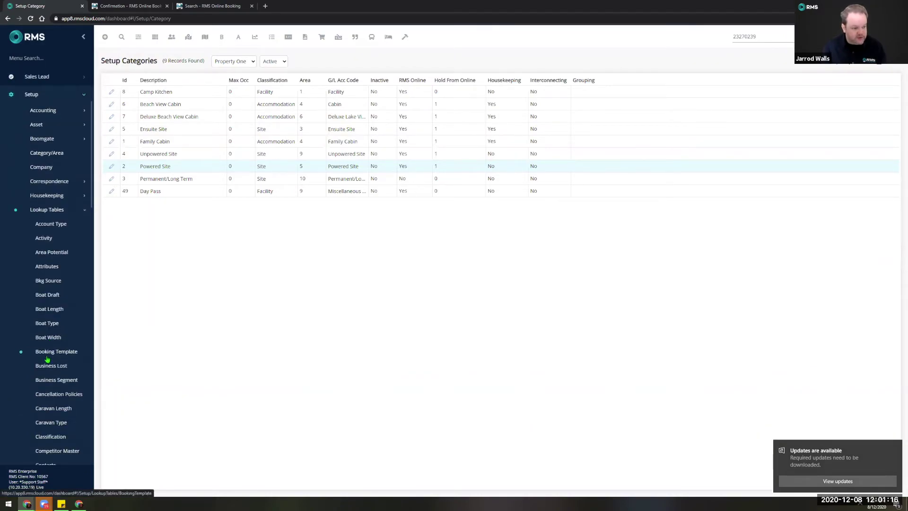
{"action": "scroll", "coordinate": [65, 357], "scroll_direction": "down", "scroll_amount": 1}
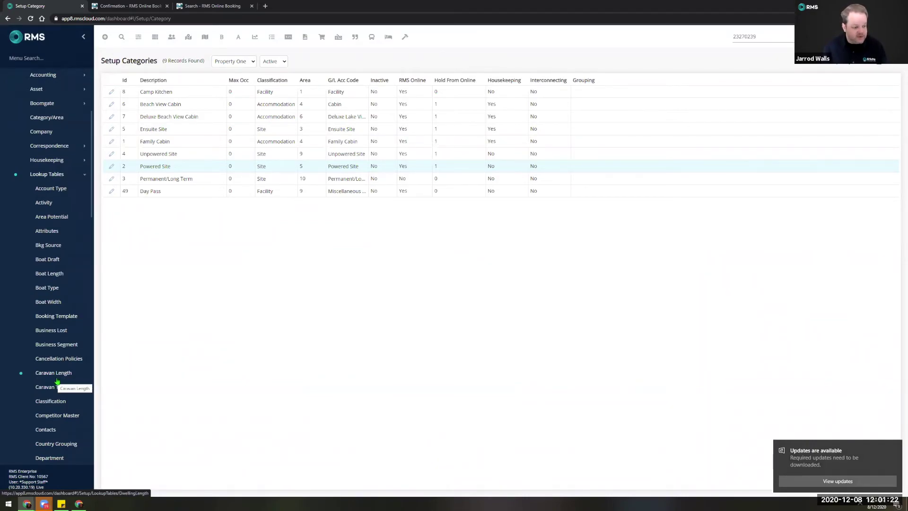
{"action": "left_click", "coordinate": [55, 389]}
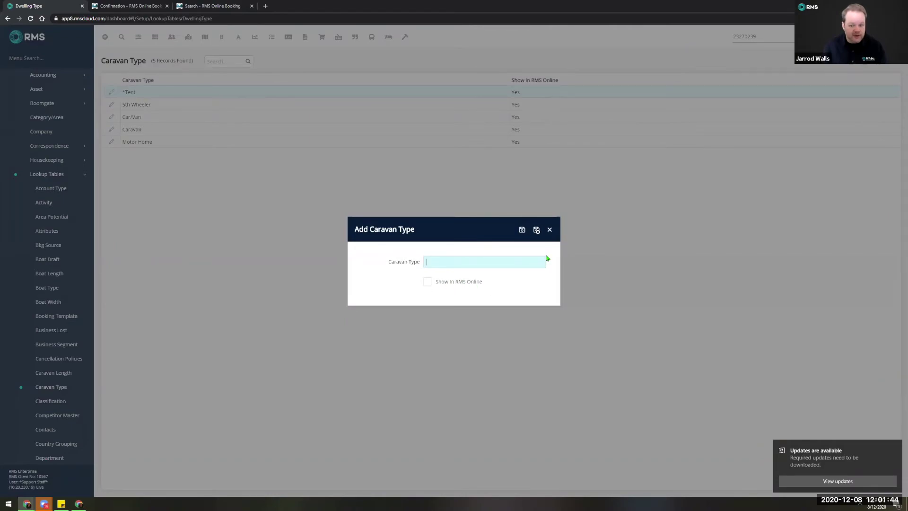
{"action": "left_click", "coordinate": [550, 230]}
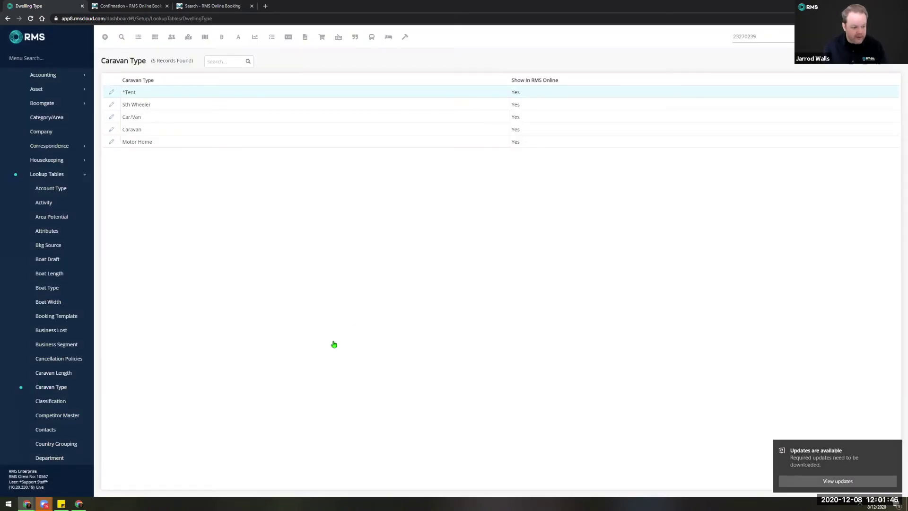
Check the Caravan Length lookup, viewing 10ft/3m unchanged, then return to Category/Area setup.
{"action": "left_click", "coordinate": [51, 374]}
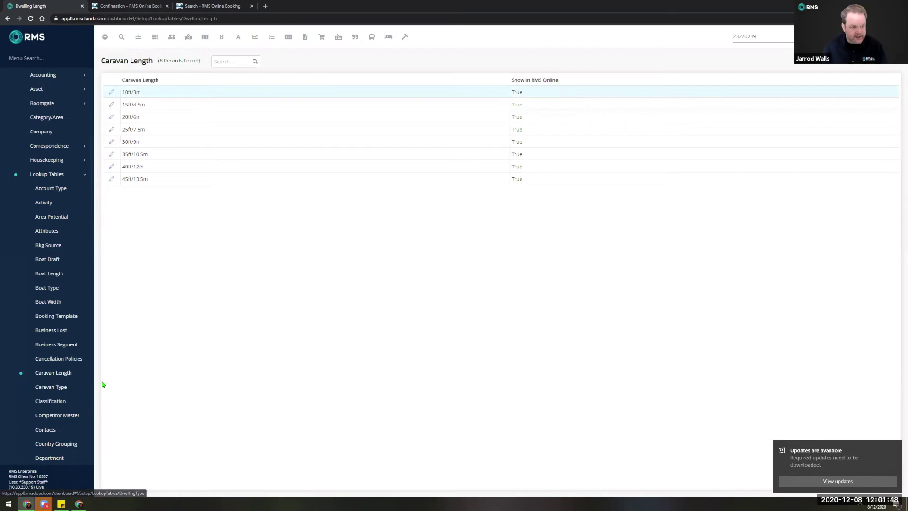
{"action": "double_click", "coordinate": [164, 92]}
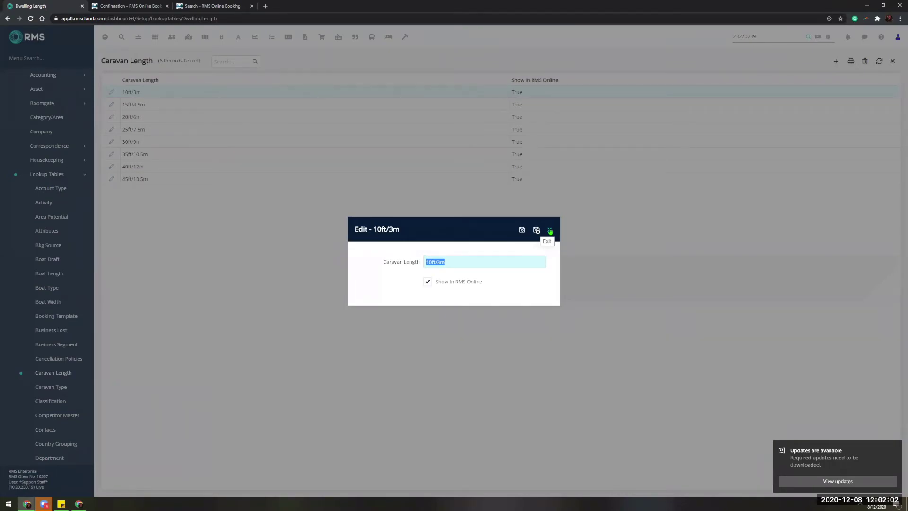
{"action": "left_click", "coordinate": [550, 231]}
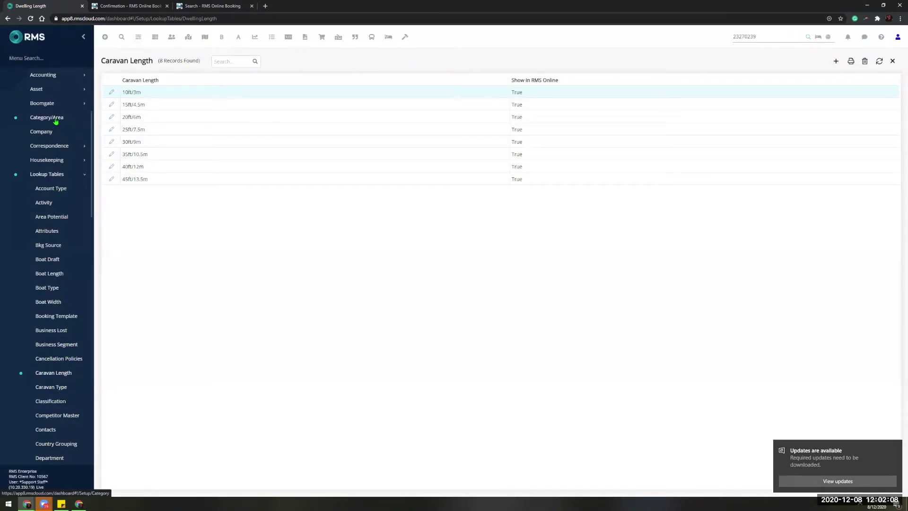
{"action": "left_click", "coordinate": [62, 137]}
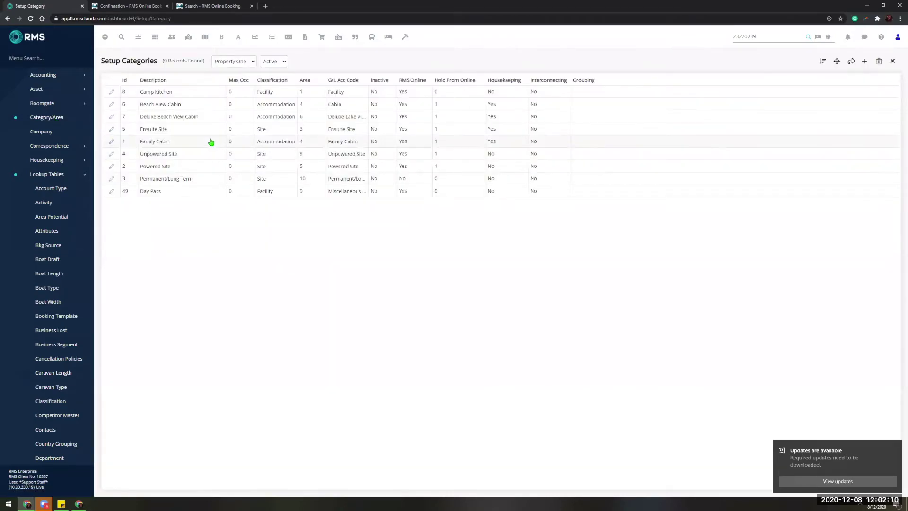
{"action": "double_click", "coordinate": [197, 169]}
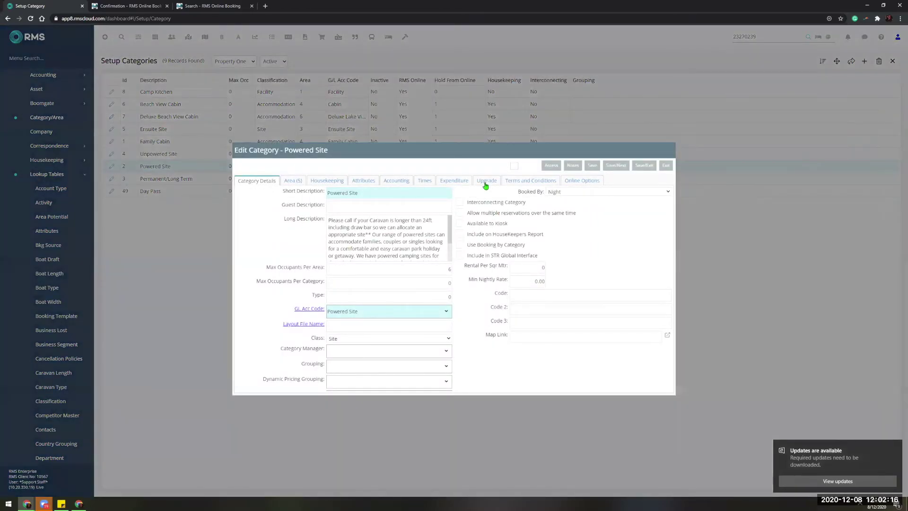
{"action": "left_click", "coordinate": [299, 182]}
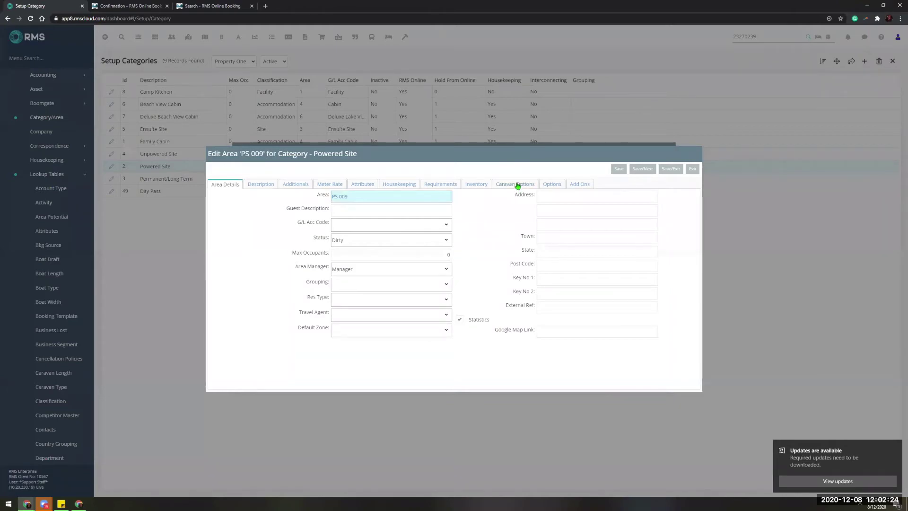
{"action": "left_click", "coordinate": [519, 183]}
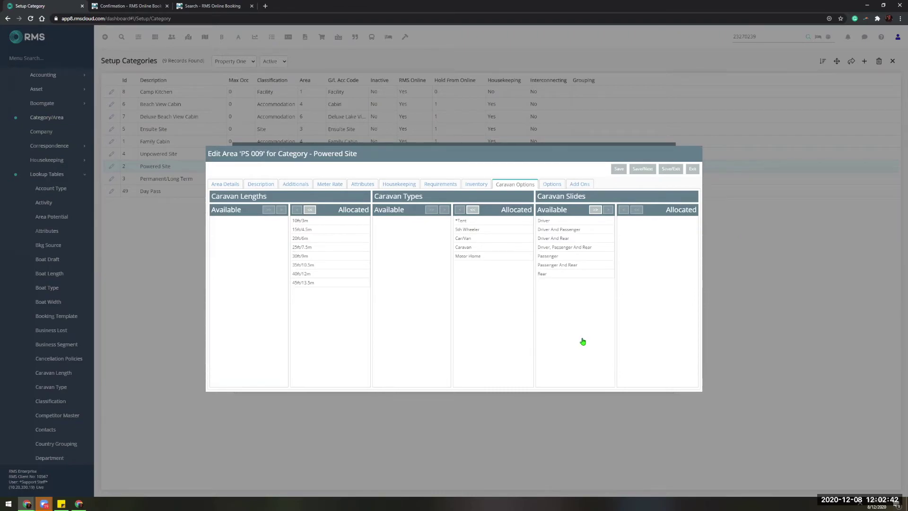
{"action": "left_click", "coordinate": [692, 169]}
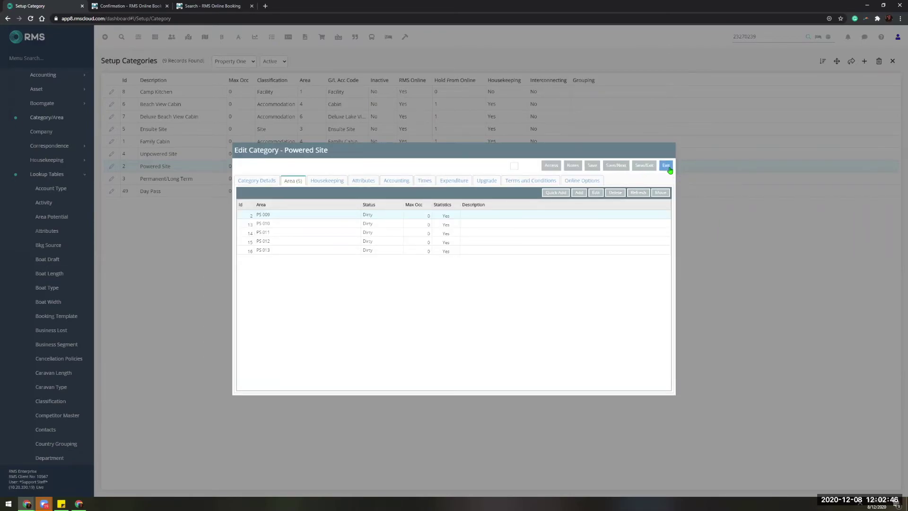
{"action": "left_click", "coordinate": [666, 166]}
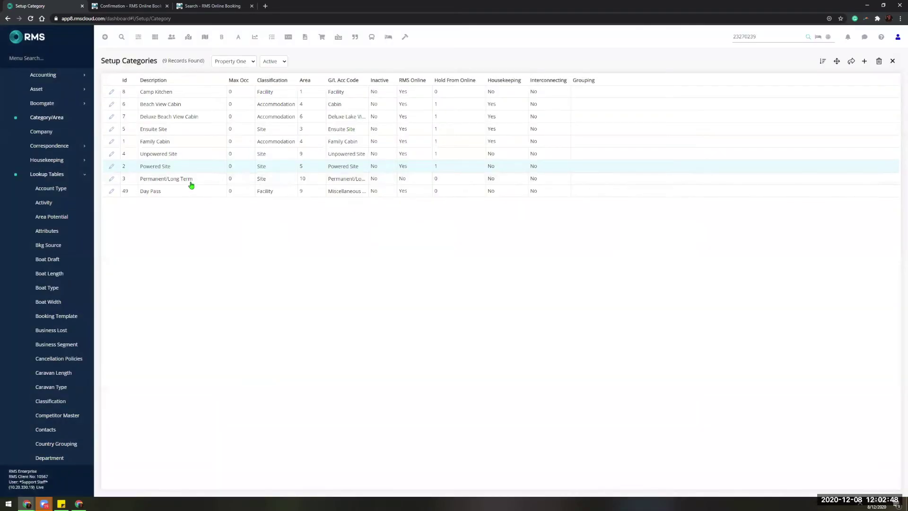
Collapse the lookup and property groups and open the Online Options Page Settings.
{"action": "left_click", "coordinate": [61, 176]}
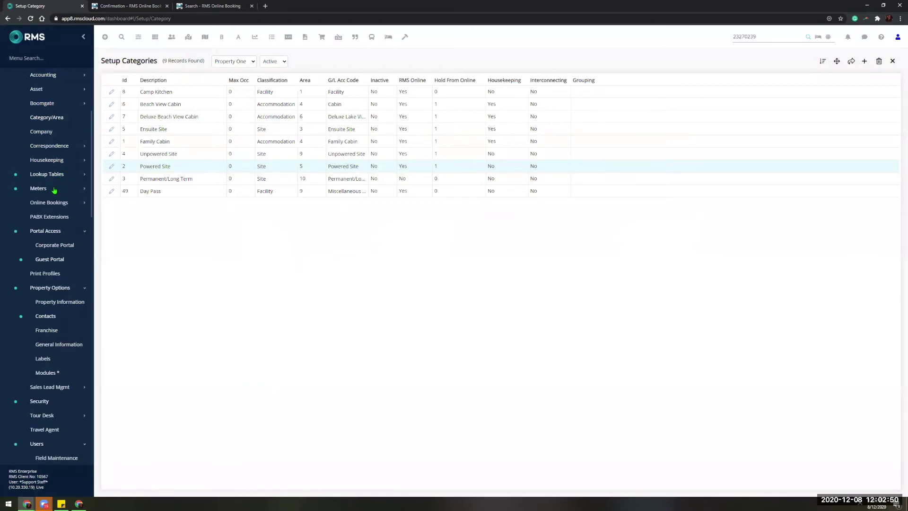
{"action": "left_click", "coordinate": [53, 288]}
{"action": "left_click", "coordinate": [51, 204]}
{"action": "left_click", "coordinate": [53, 245]}
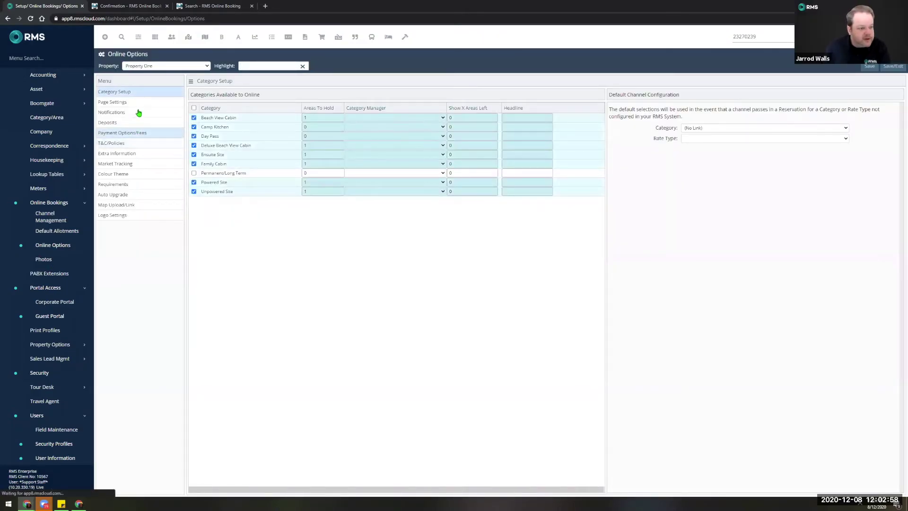
{"action": "left_click", "coordinate": [119, 102]}
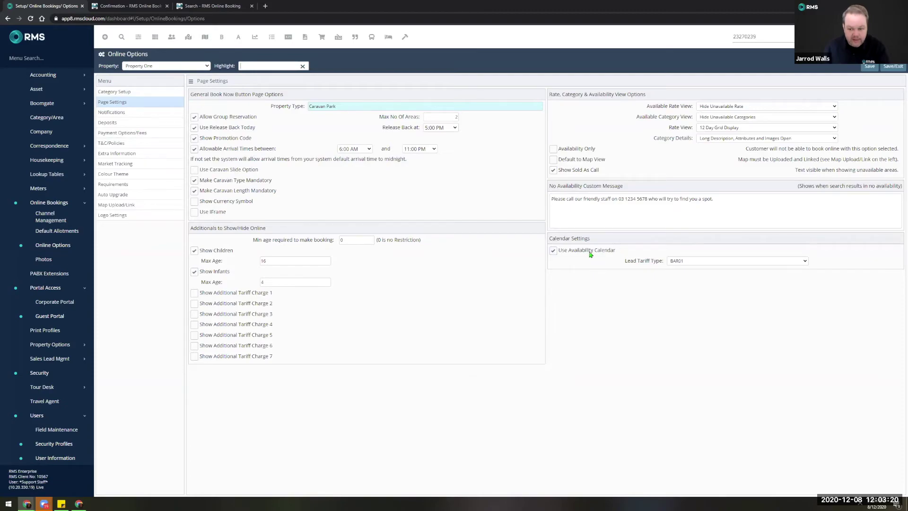
Keep BAR01 as the lead tariff type and collapse the portal access group.
{"action": "left_click", "coordinate": [700, 261]}
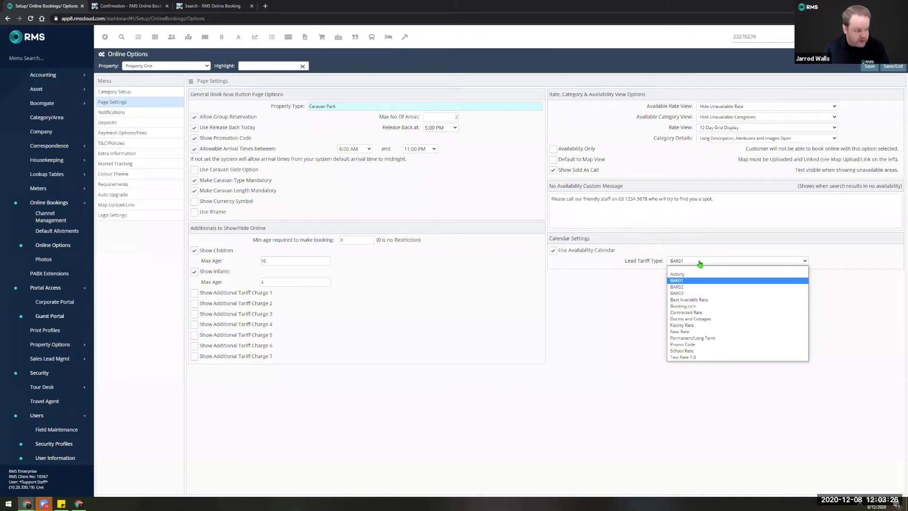
{"action": "left_click", "coordinate": [700, 262]}
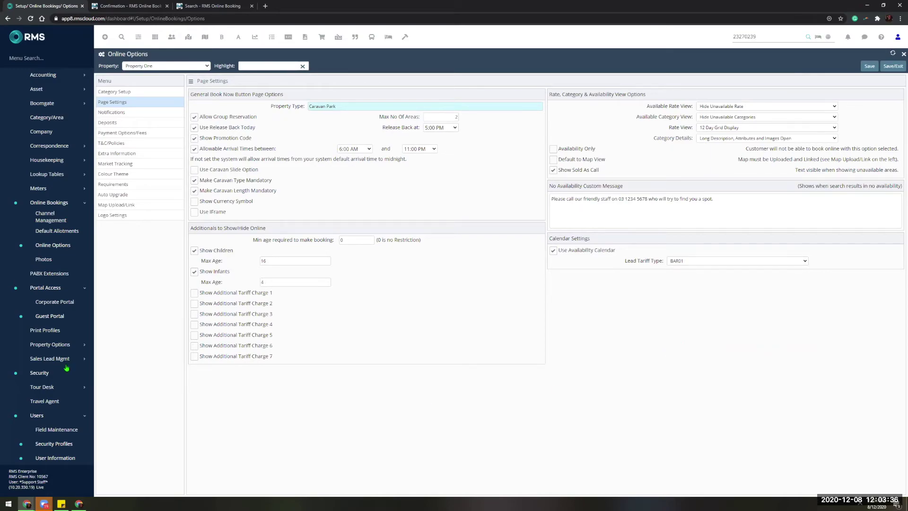
{"action": "left_click", "coordinate": [59, 289]}
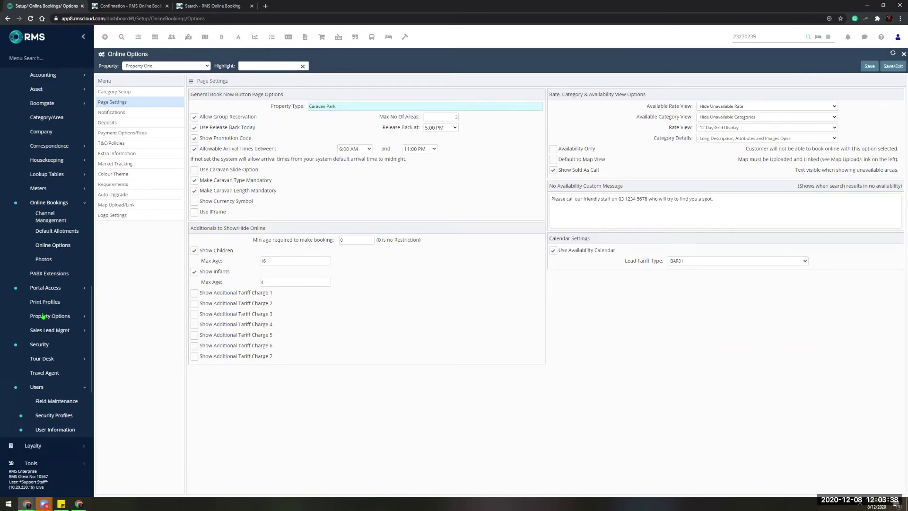
Collapse the Online Bookings and Setup sidebar groups and preview the public Property One booking page.
{"action": "left_click", "coordinate": [53, 203]}
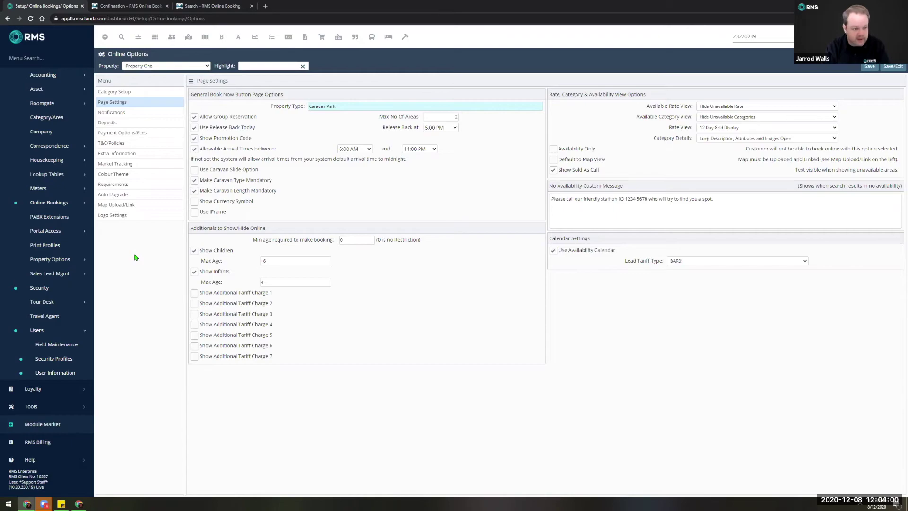
{"action": "scroll", "coordinate": [56, 198], "scroll_direction": "up", "scroll_amount": 1}
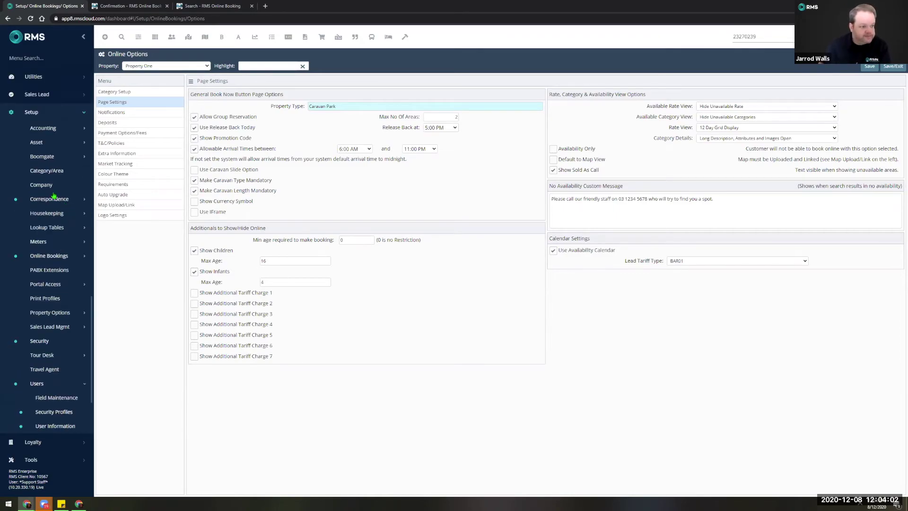
{"action": "left_click", "coordinate": [51, 117]}
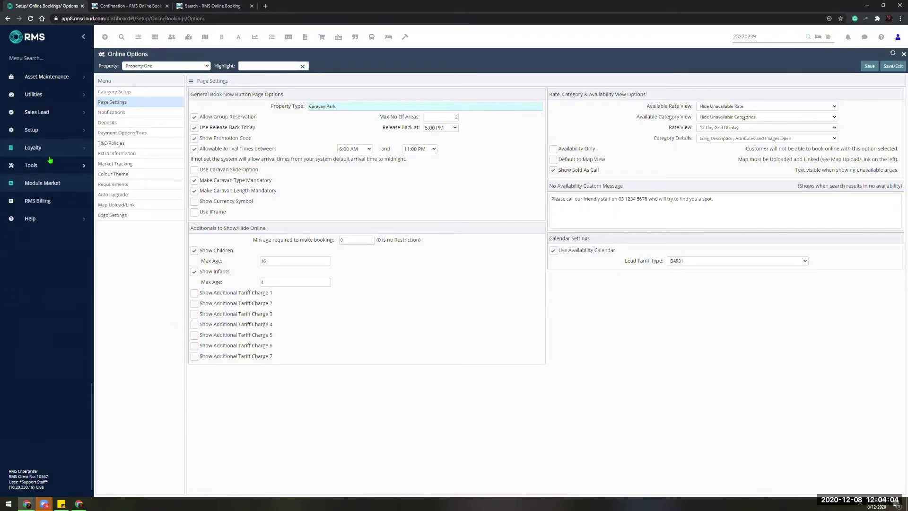
{"action": "scroll", "coordinate": [51, 160], "scroll_direction": "up", "scroll_amount": 3}
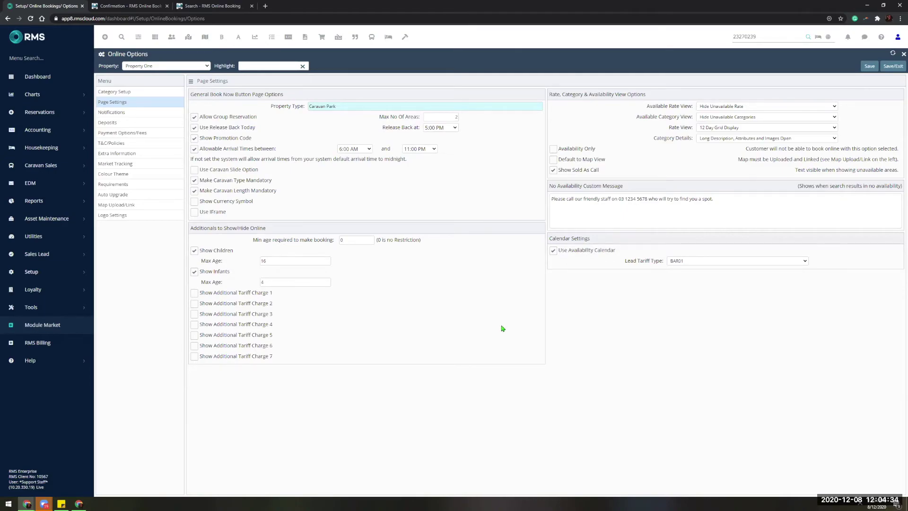
{"action": "left_click", "coordinate": [214, 6]}
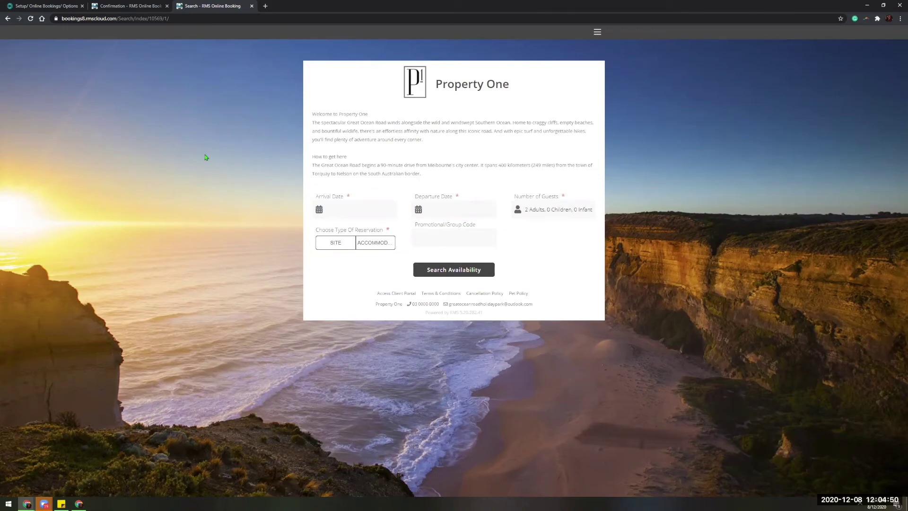
{"action": "left_click", "coordinate": [50, 9]}
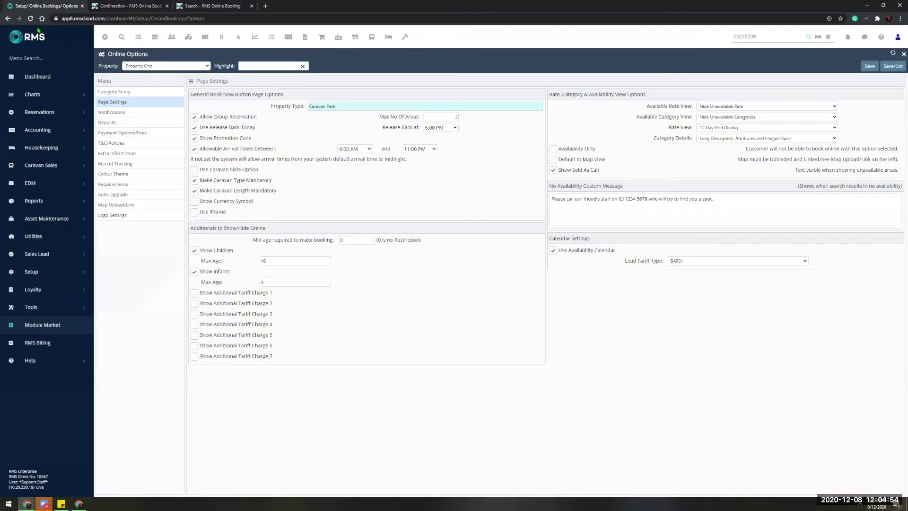
{"action": "left_click", "coordinate": [47, 101]}
Open the Booking Chart and check reservation 1's account, all $0.00, via F8 Quick Account Access.
{"action": "left_click", "coordinate": [56, 136]}
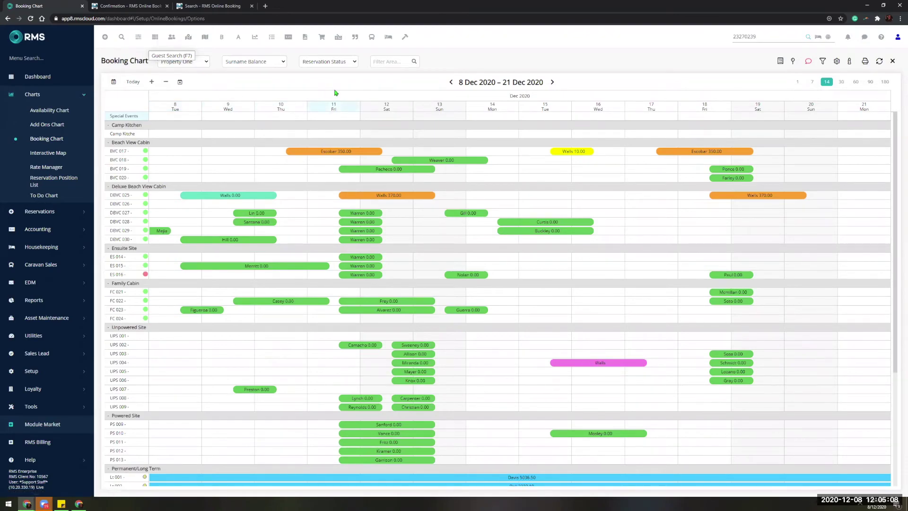
{"action": "key", "text": "F8"}
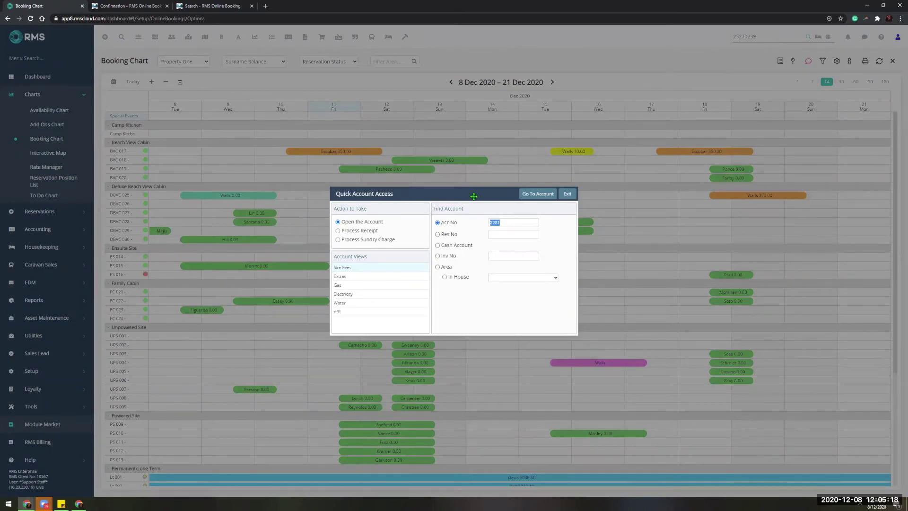
{"action": "left_click", "coordinate": [497, 233]}
{"action": "type", "text": "1"}
{"action": "key", "text": "Return"}
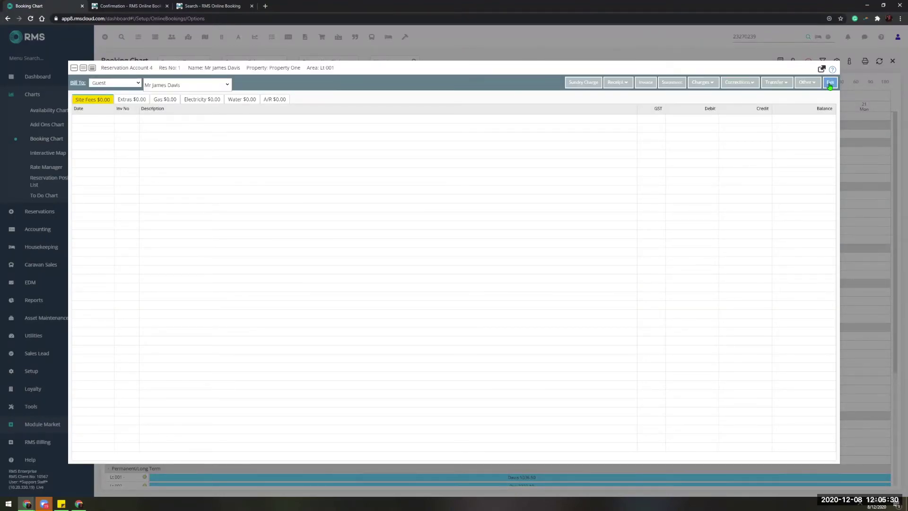
{"action": "left_click", "coordinate": [830, 83]}
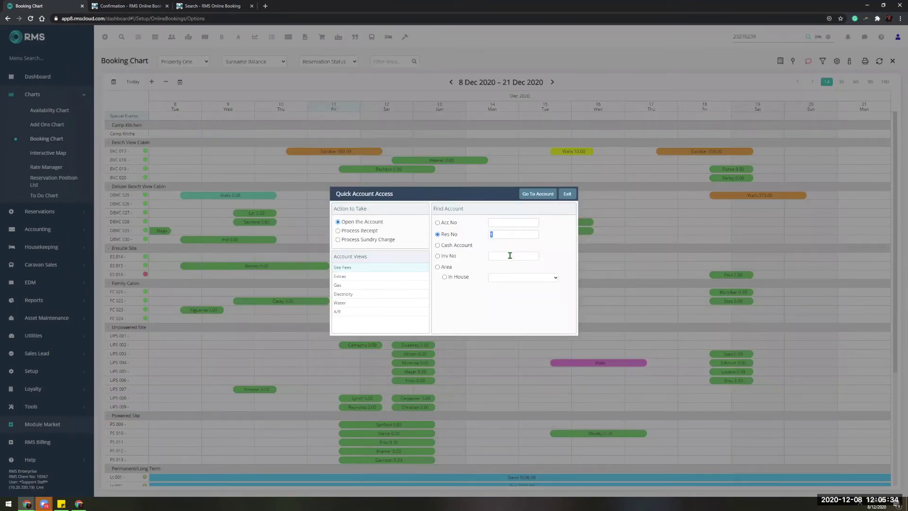
{"action": "left_click", "coordinate": [567, 194]}
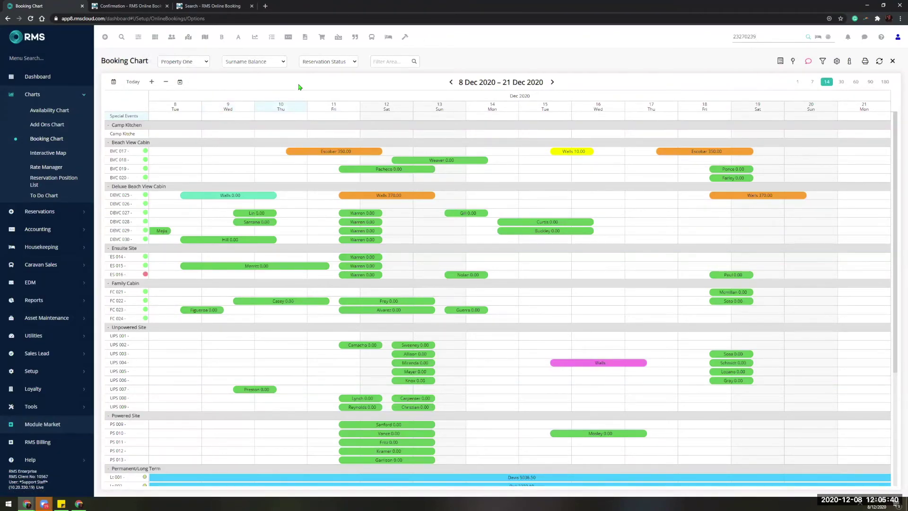
Search reservations by the guest's surname, then close the results and the blank new reservation form.
{"action": "left_click_drag", "start_coordinate": [758, 34], "coordinate": [716, 43]}
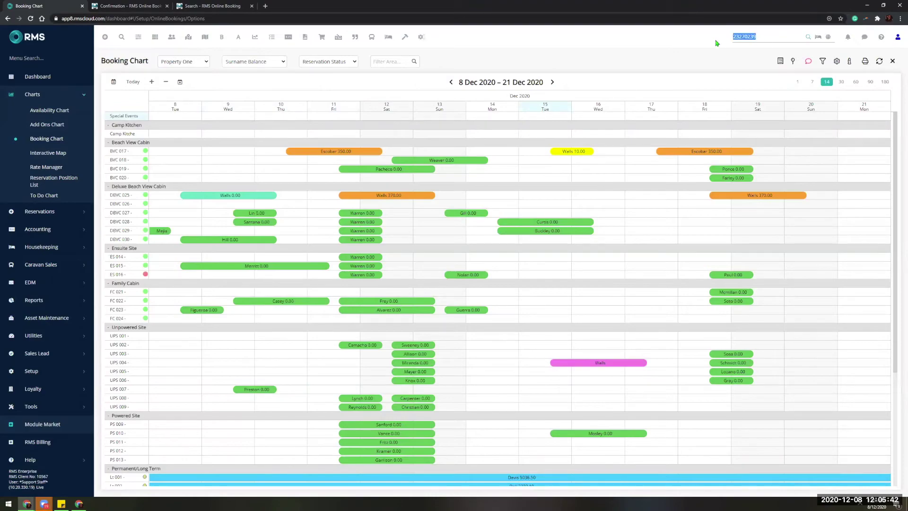
{"action": "key", "text": "ctrl+x"}
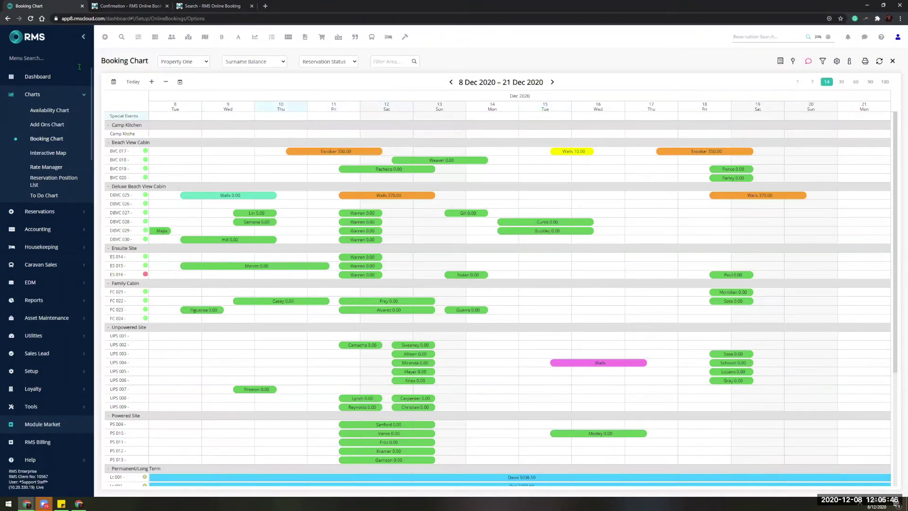
{"action": "type", "text": "Walls"}
{"action": "left_click_drag", "start_coordinate": [750, 37], "coordinate": [714, 37]}
{"action": "key", "text": "Return"}
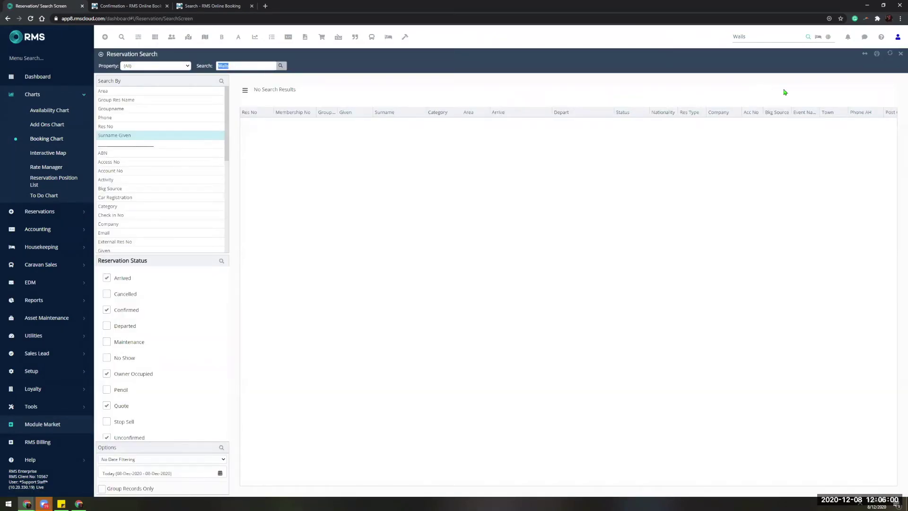
{"action": "left_click", "coordinate": [900, 55]}
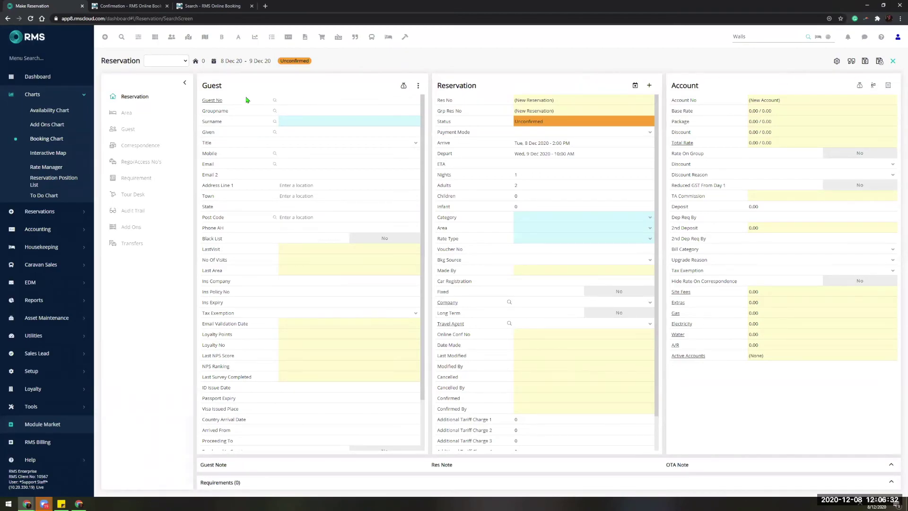
{"action": "left_click", "coordinate": [47, 138]}
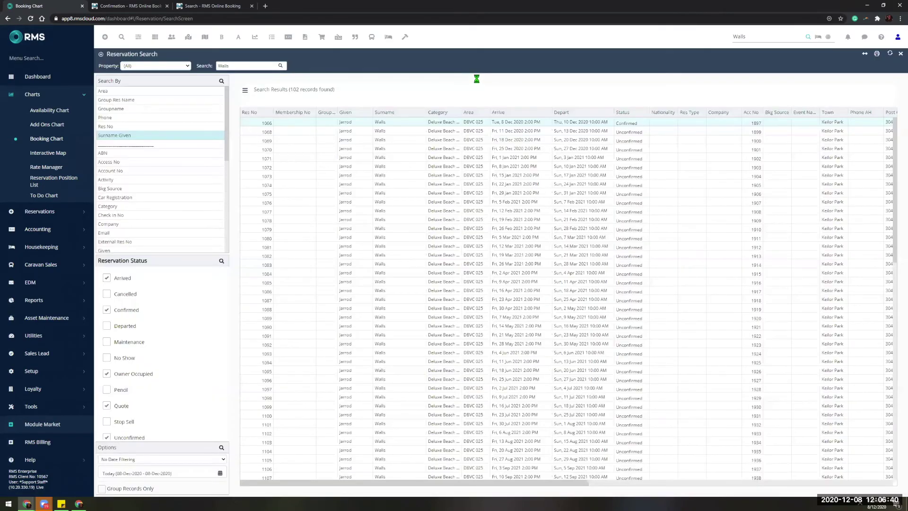
Filter Guest Search to Staff then back to (All), close Monitored Requirements, and reopen the Booking Chart.
{"action": "left_click", "coordinate": [130, 127]}
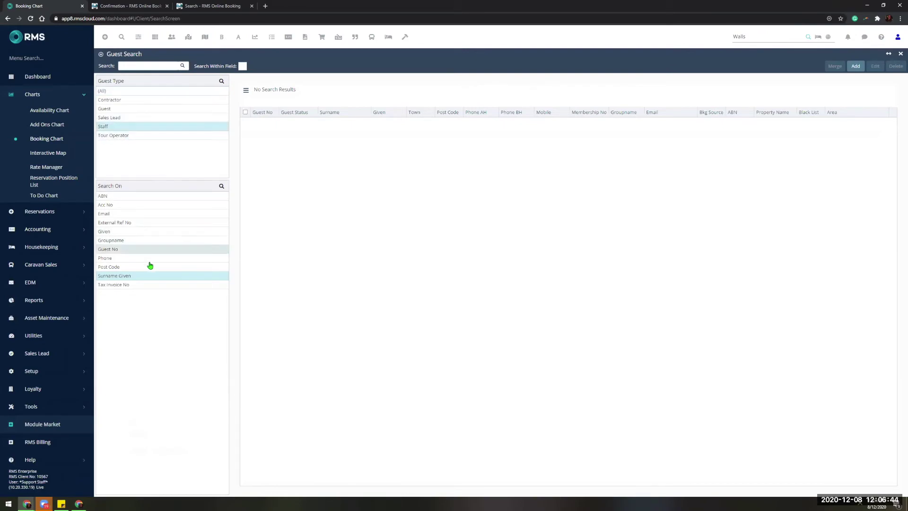
{"action": "left_click", "coordinate": [124, 91]}
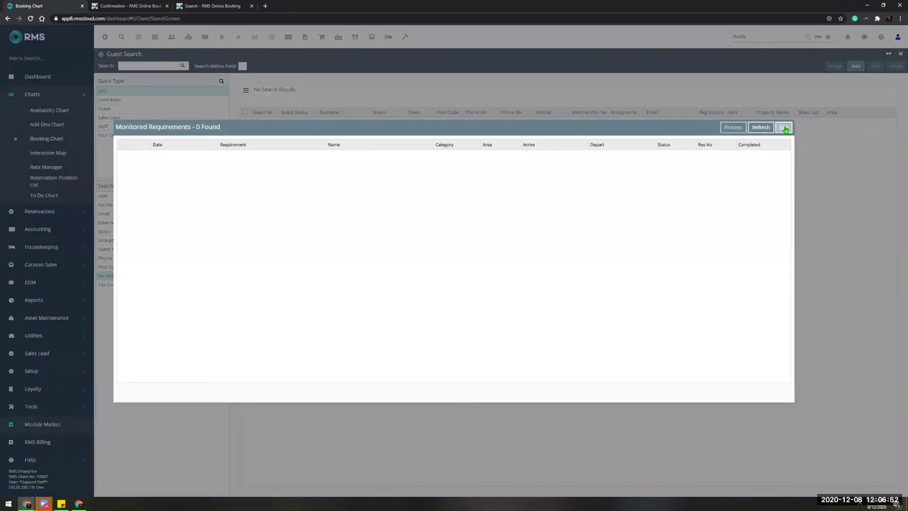
{"action": "left_click", "coordinate": [784, 129]}
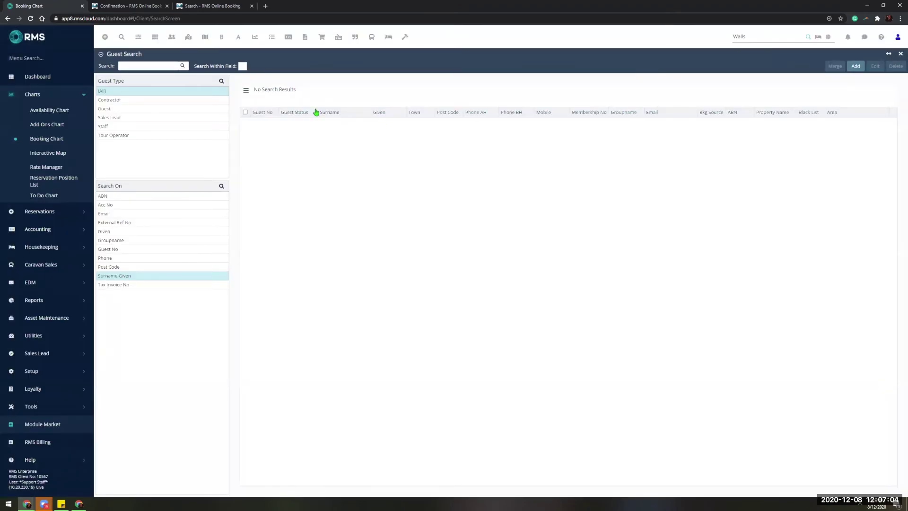
{"action": "left_click", "coordinate": [71, 146]}
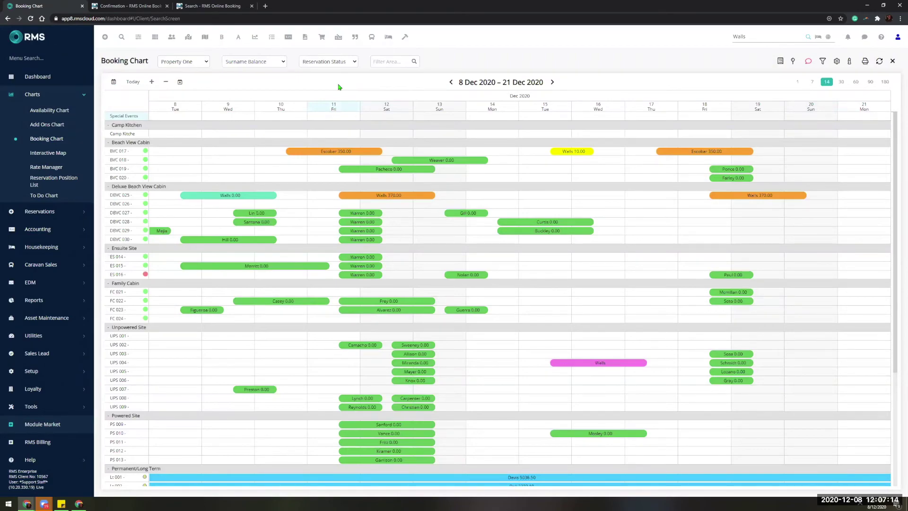
Open the Keyboard Shortcuts Help Centre article in a new tab, then open the DBVC 025 booking.
{"action": "left_click", "coordinate": [264, 5]}
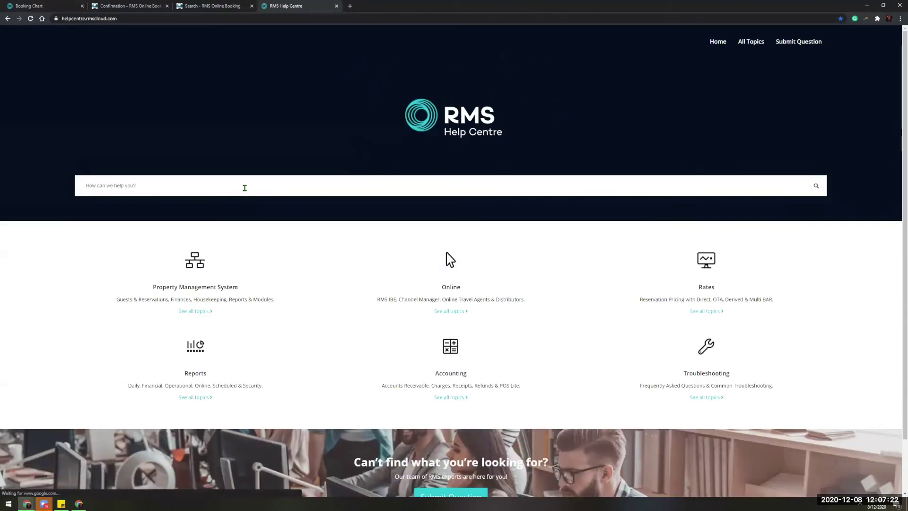
{"action": "scroll", "coordinate": [245, 188], "scroll_direction": "down", "scroll_amount": 2}
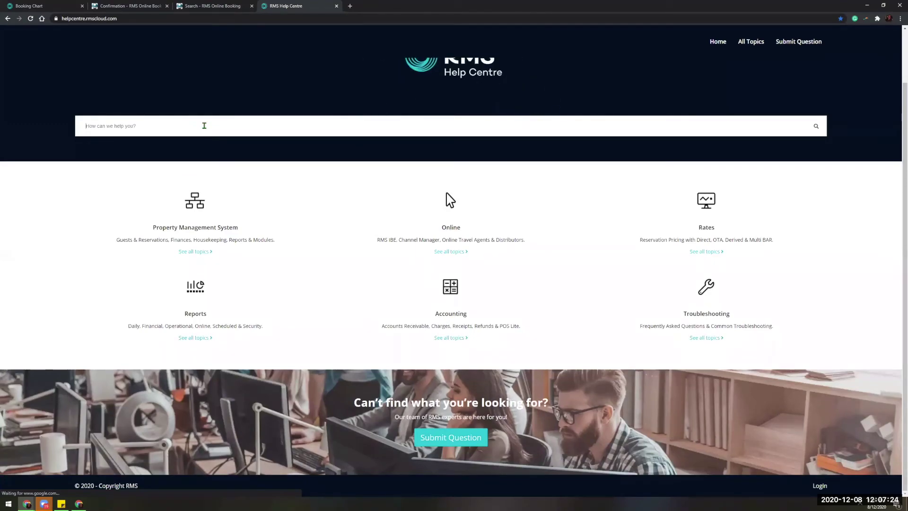
{"action": "type", "text": "Keyboard Sh"}
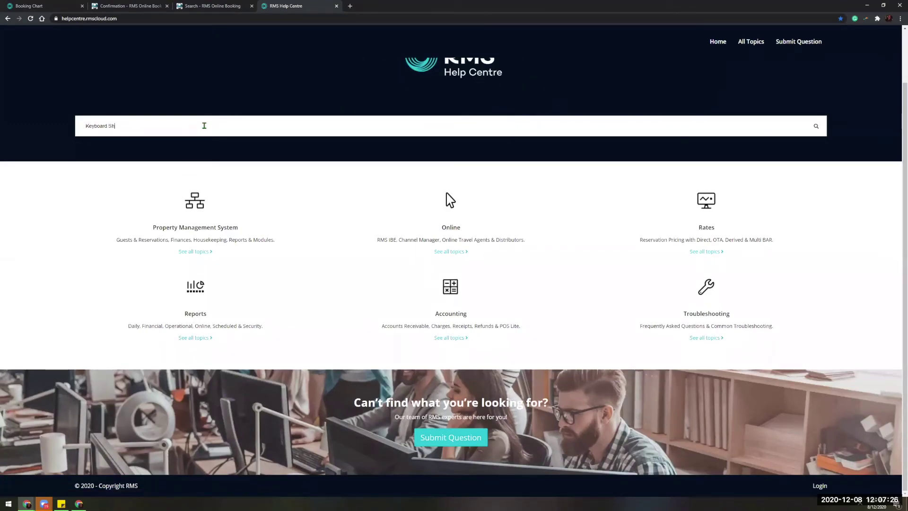
{"action": "type", "text": "ortcuts"}
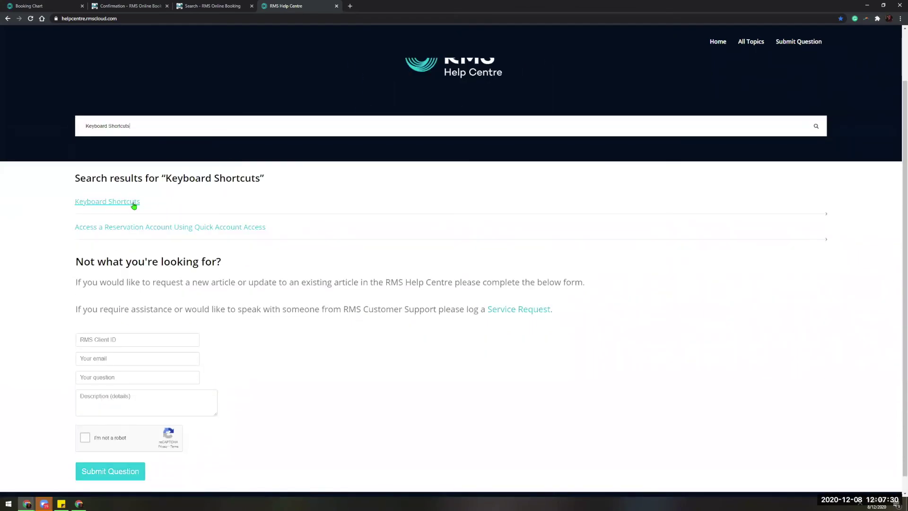
{"action": "left_click", "coordinate": [133, 204]}
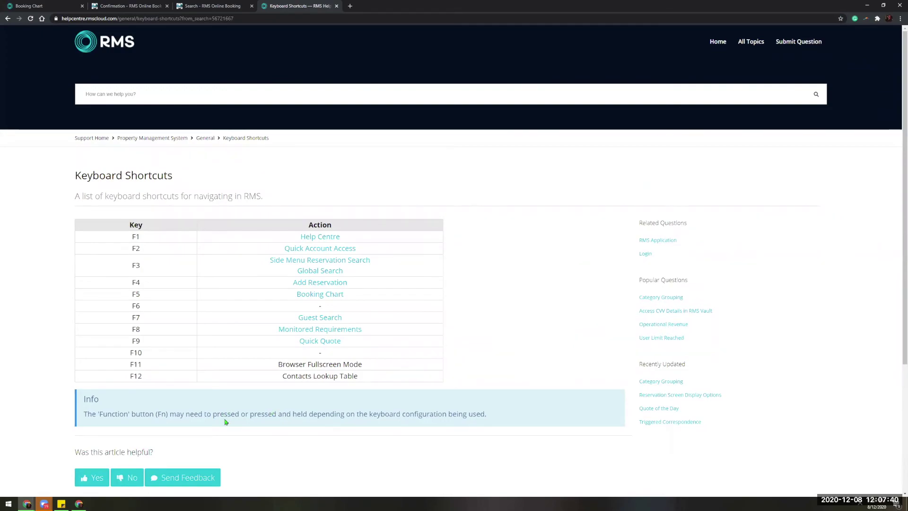
{"action": "key", "text": "ctrl+1"}
{"action": "double_click", "coordinate": [211, 197]}
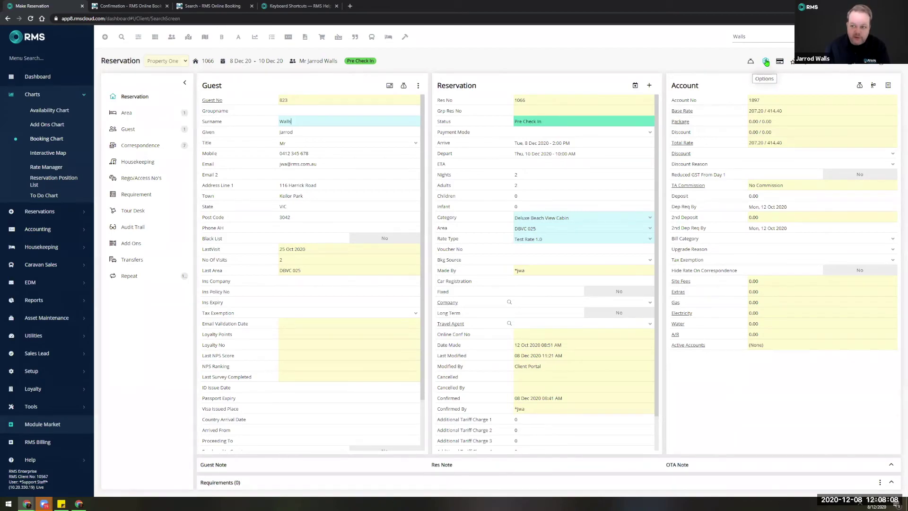
{"action": "left_click", "coordinate": [764, 64]}
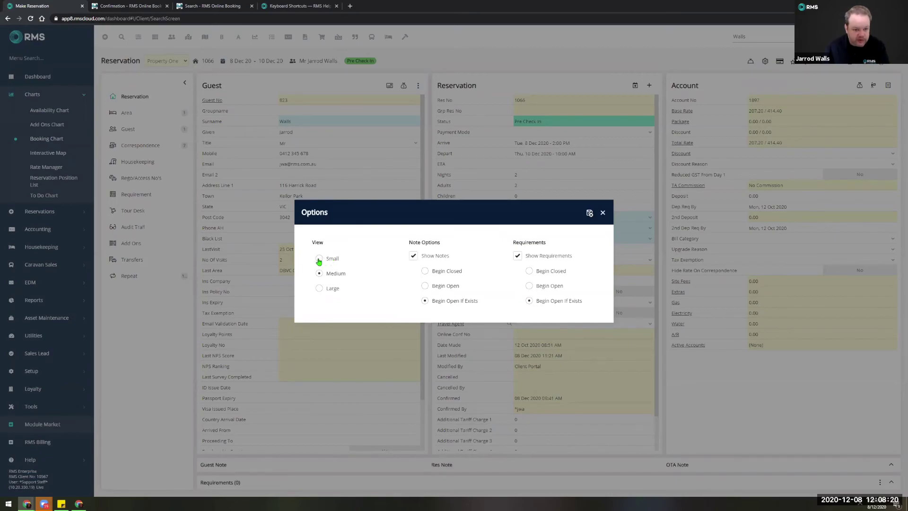
{"action": "left_click", "coordinate": [318, 260]}
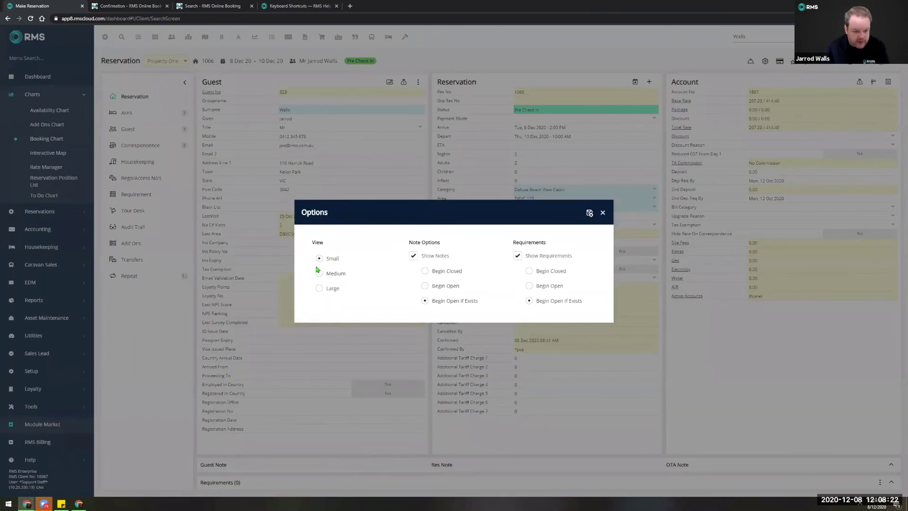
{"action": "left_click", "coordinate": [319, 273]}
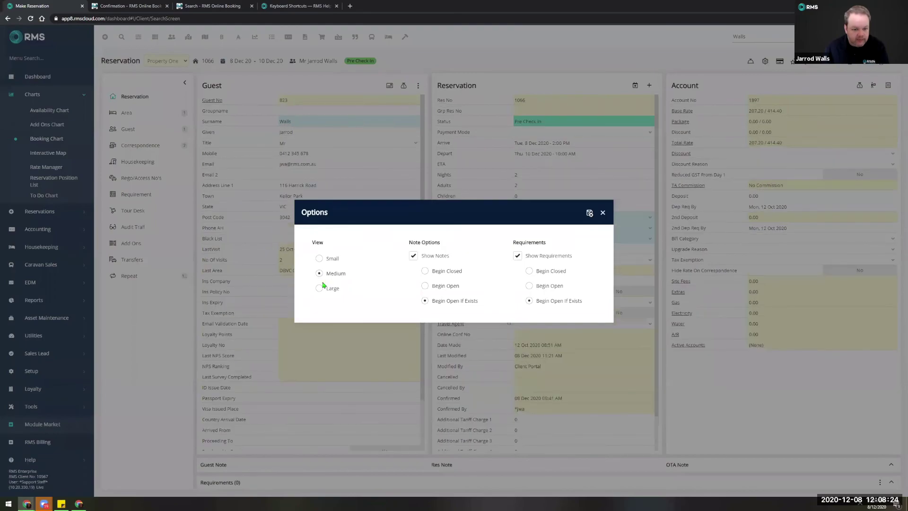
{"action": "left_click", "coordinate": [320, 289]}
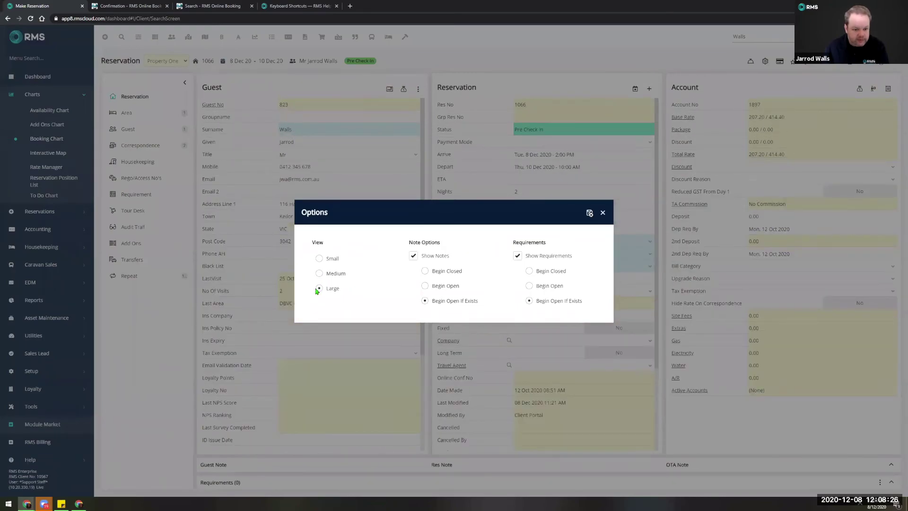
{"action": "left_click", "coordinate": [321, 275]}
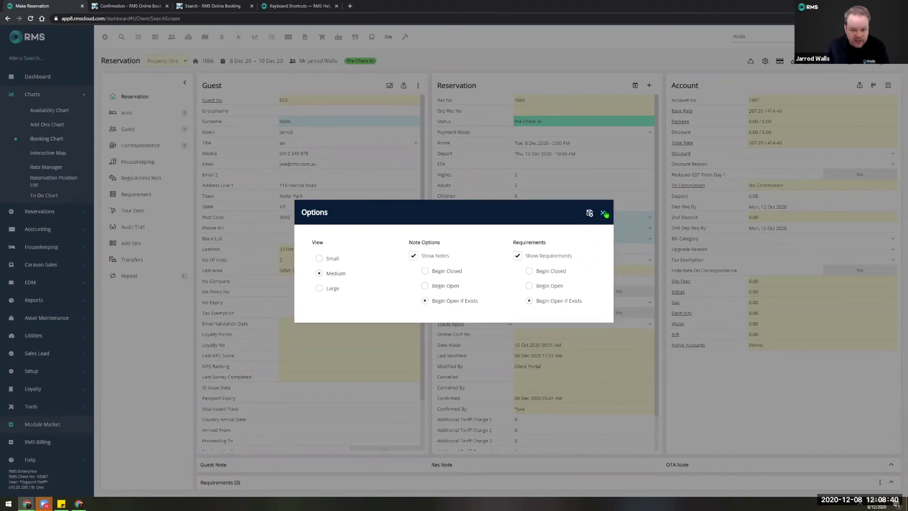
{"action": "key", "text": "Escape"}
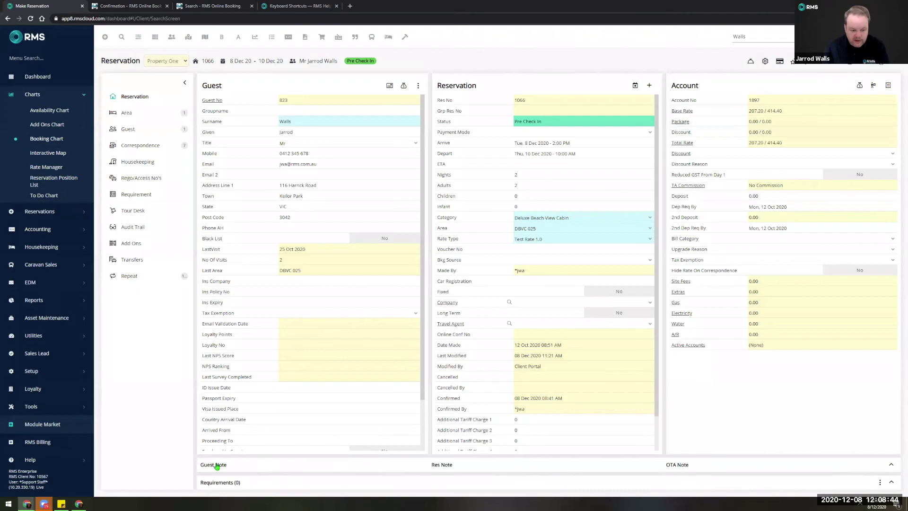
Expand the reservation's notes and Requirements sections and inspect the requirements actions menu.
{"action": "left_click", "coordinate": [892, 466]}
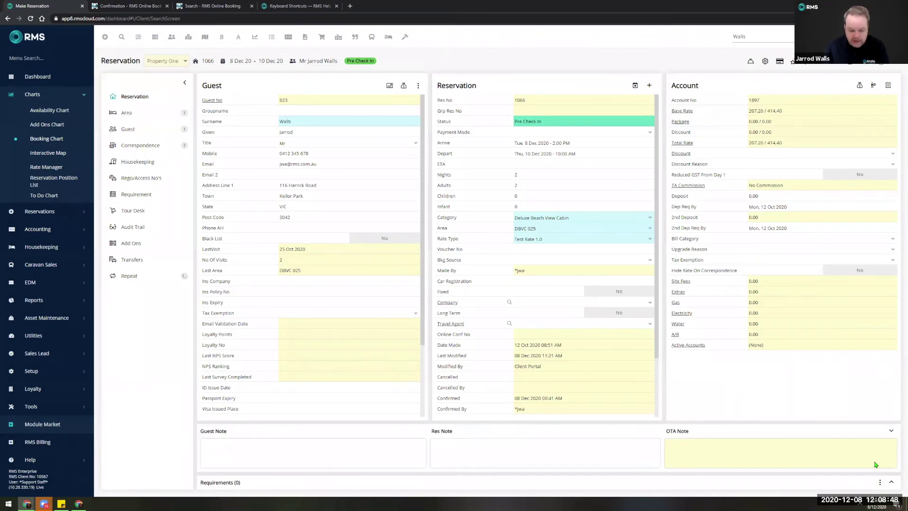
{"action": "left_click", "coordinate": [892, 484]}
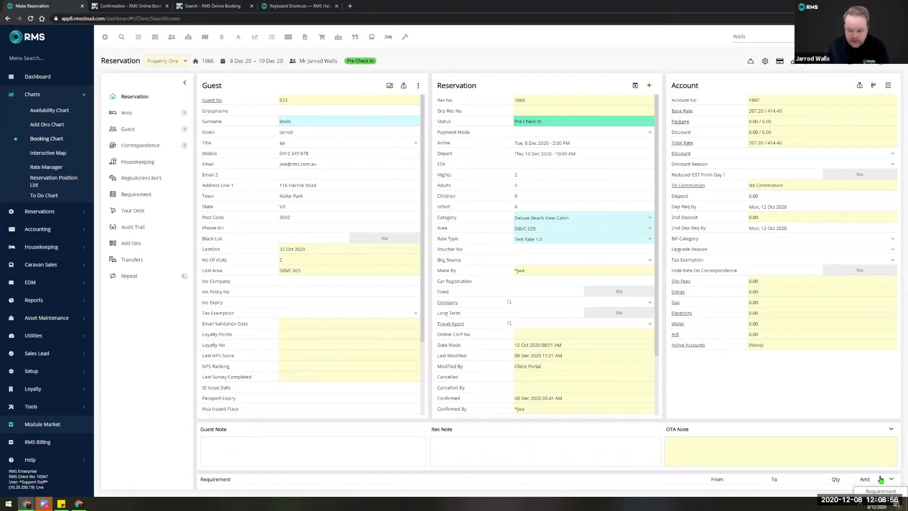
{"action": "left_click", "coordinate": [881, 479]}
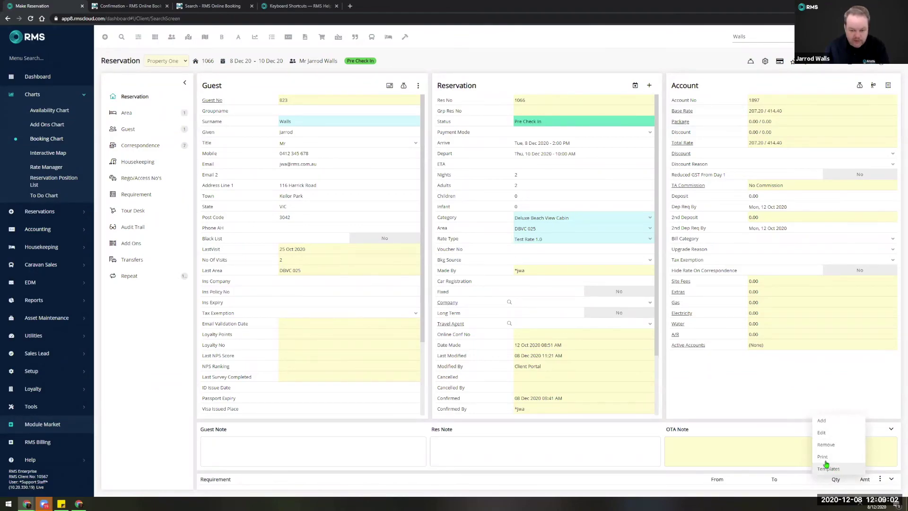
{"action": "left_click", "coordinate": [719, 398]}
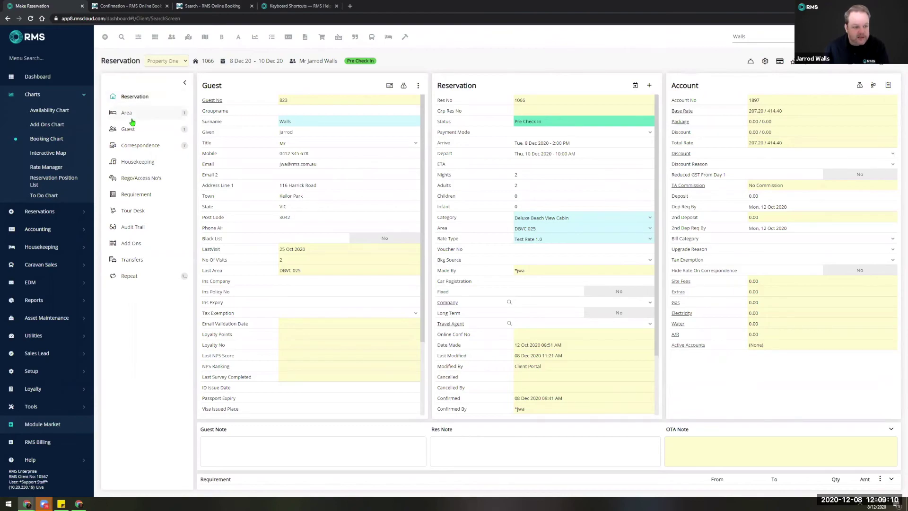
Collapse and re-expand the reservation tab list, then view its seven correspondence entries.
{"action": "left_click", "coordinate": [185, 85]}
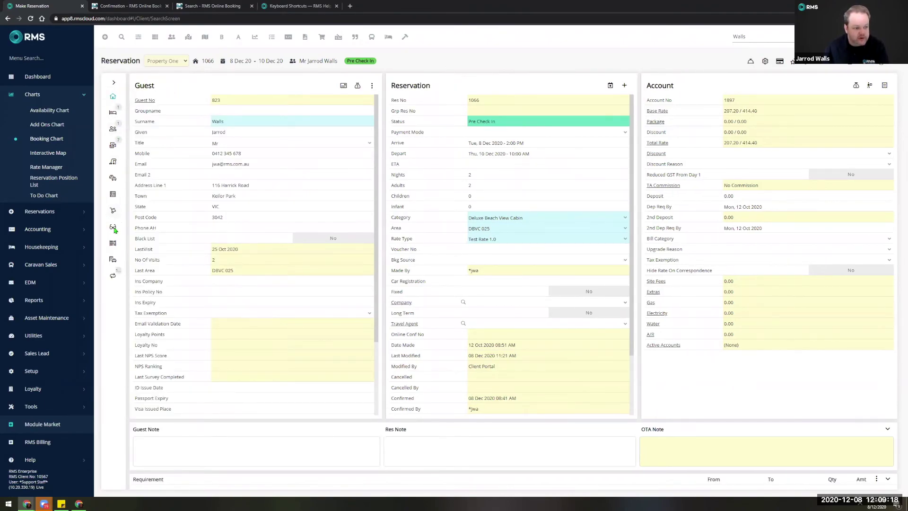
{"action": "left_click", "coordinate": [114, 82]}
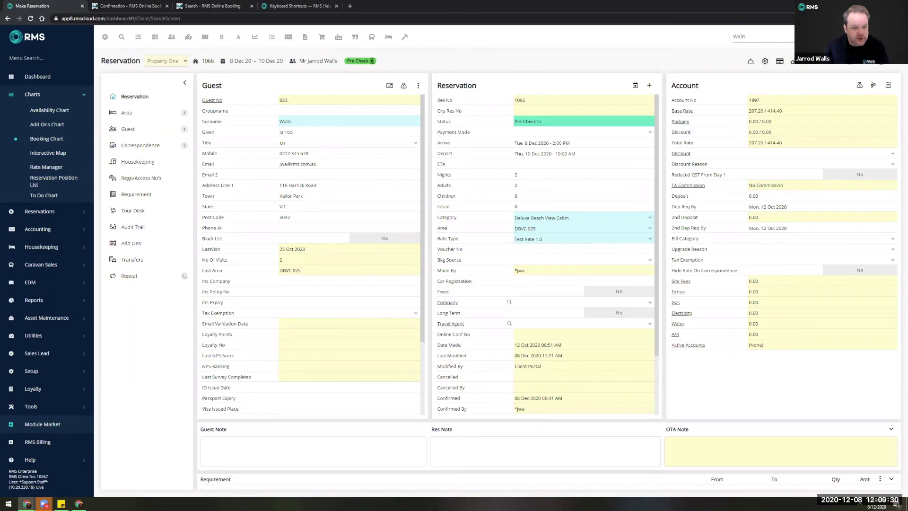
{"action": "left_click", "coordinate": [147, 149]}
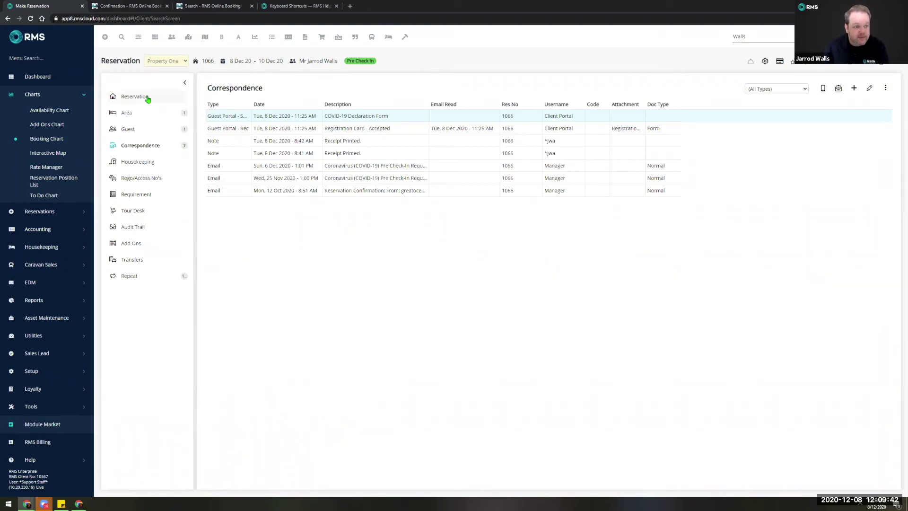
Return to reservation 1066's details and collapse the tab list, notes section and main sidebar.
{"action": "left_click", "coordinate": [137, 96]}
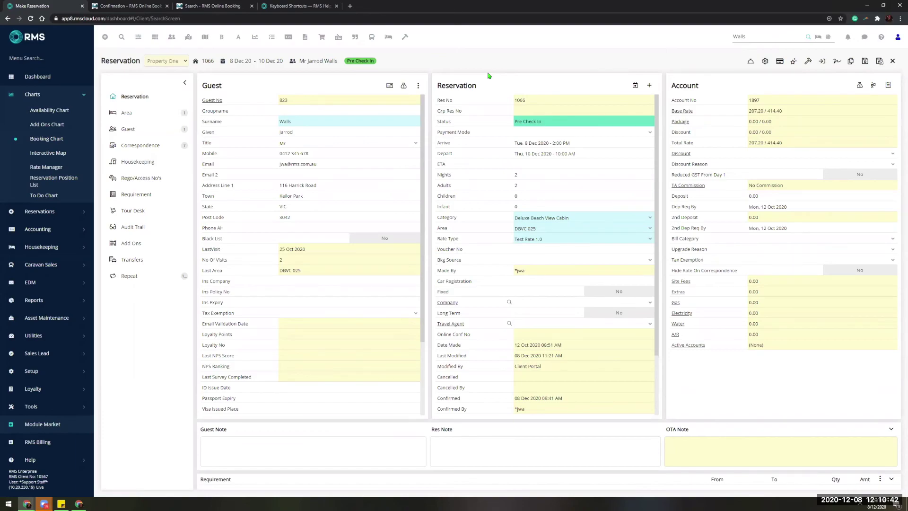
{"action": "left_click", "coordinate": [185, 82]}
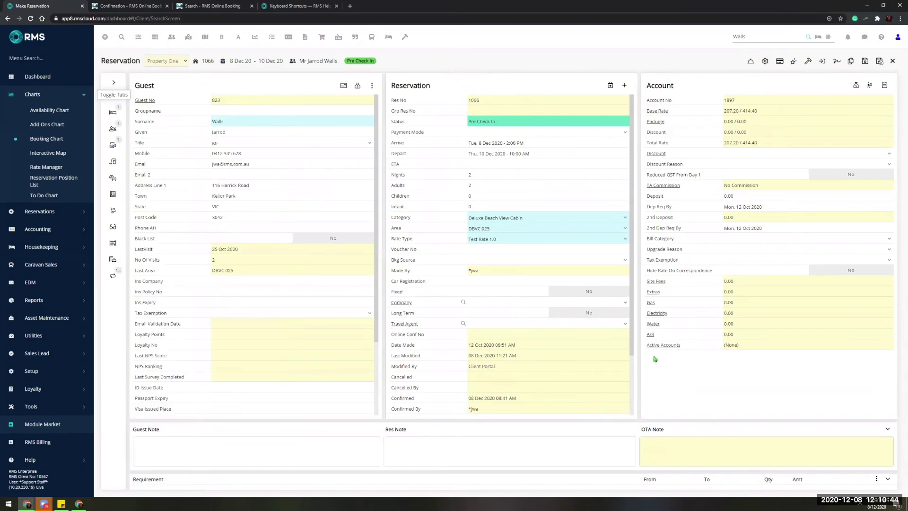
{"action": "left_click", "coordinate": [888, 428]}
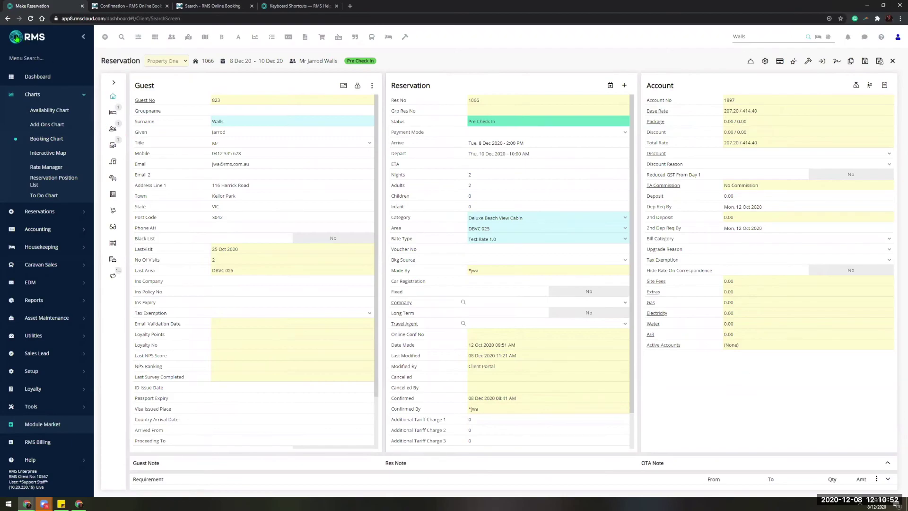
{"action": "left_click", "coordinate": [85, 38]}
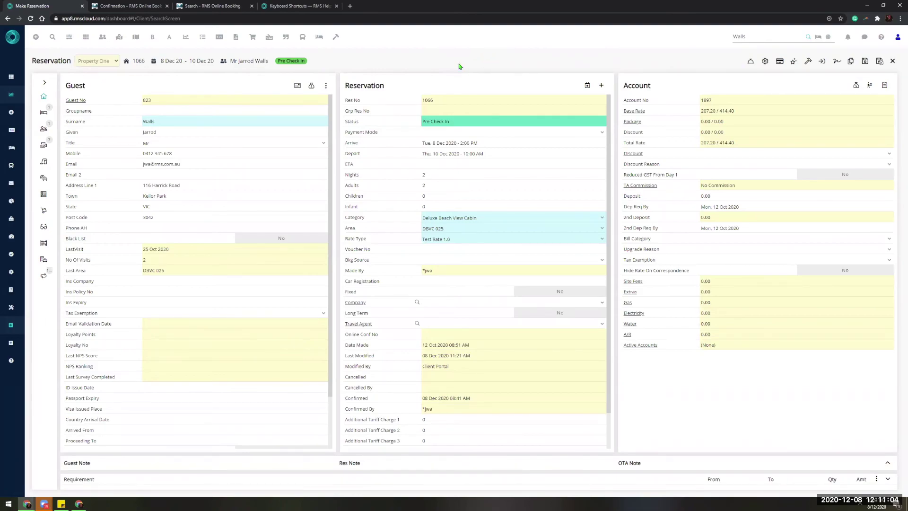
Display the Rate Manager category rates, then open the Booking Chart for 8–21 Dec 2020.
{"action": "left_click", "coordinate": [12, 97]}
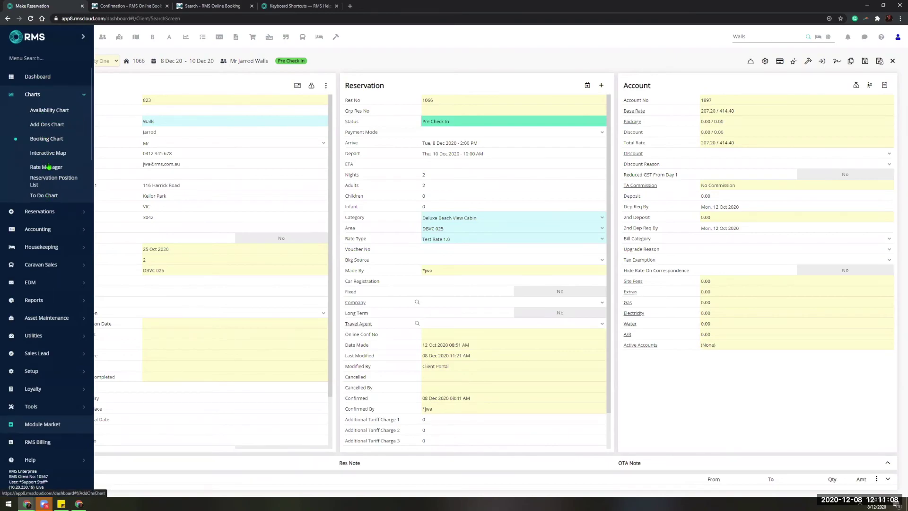
{"action": "left_click", "coordinate": [48, 166]}
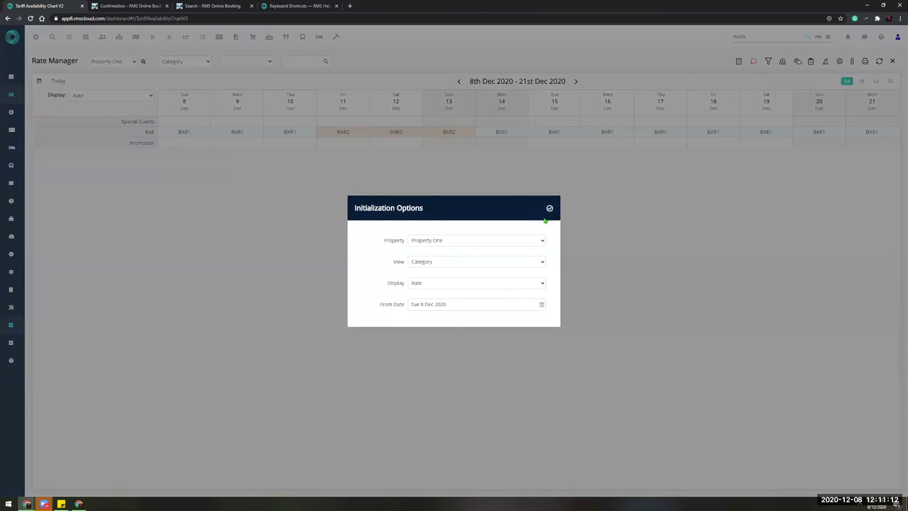
{"action": "left_click", "coordinate": [549, 208]}
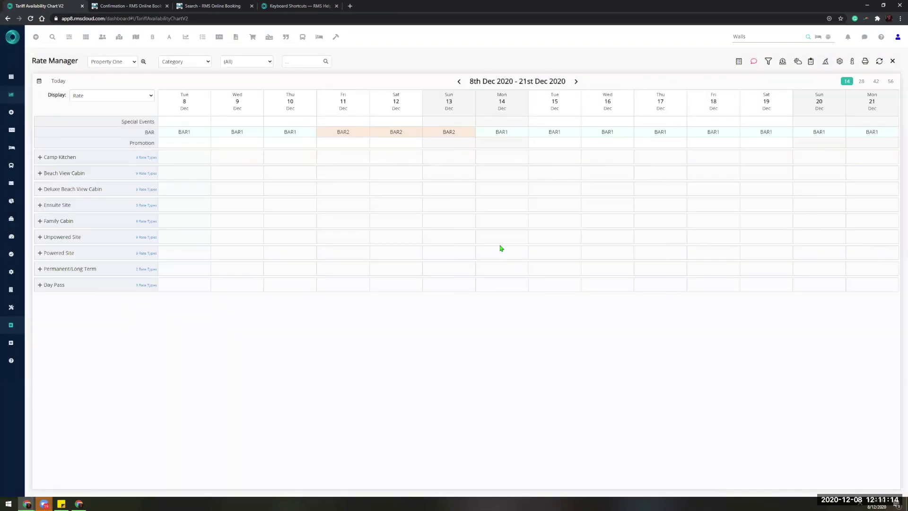
{"action": "mouse_move", "coordinate": [26, 122]}
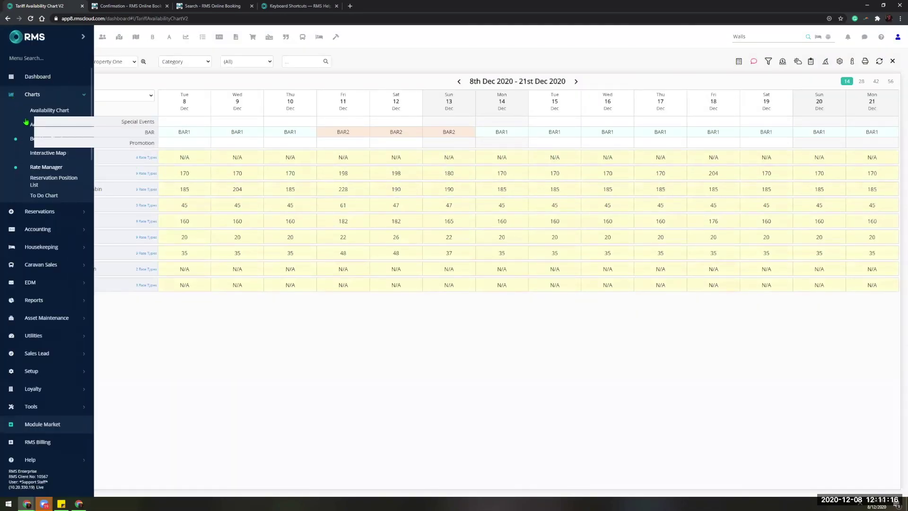
{"action": "left_click", "coordinate": [28, 139]}
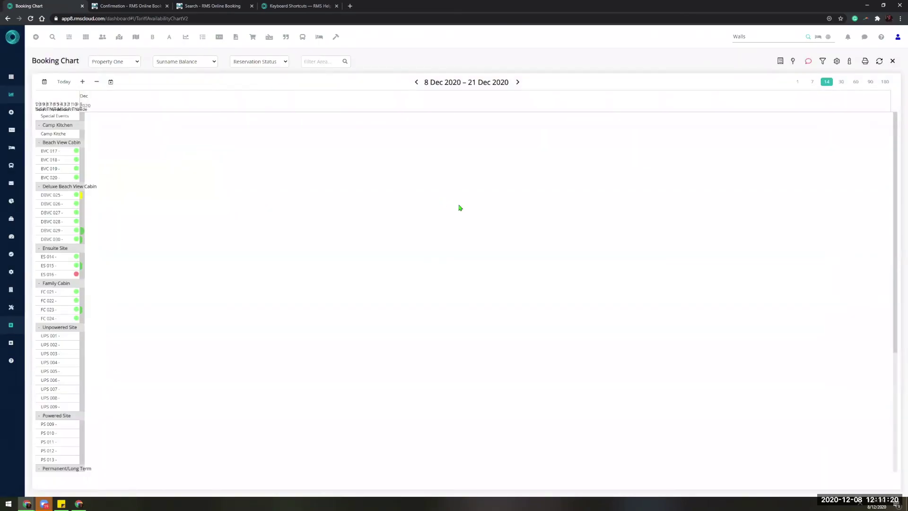
Close the Booking Chart to return to reservation 1066, then Alt+Tab to the webinar slides.
{"action": "left_click", "coordinate": [893, 62]}
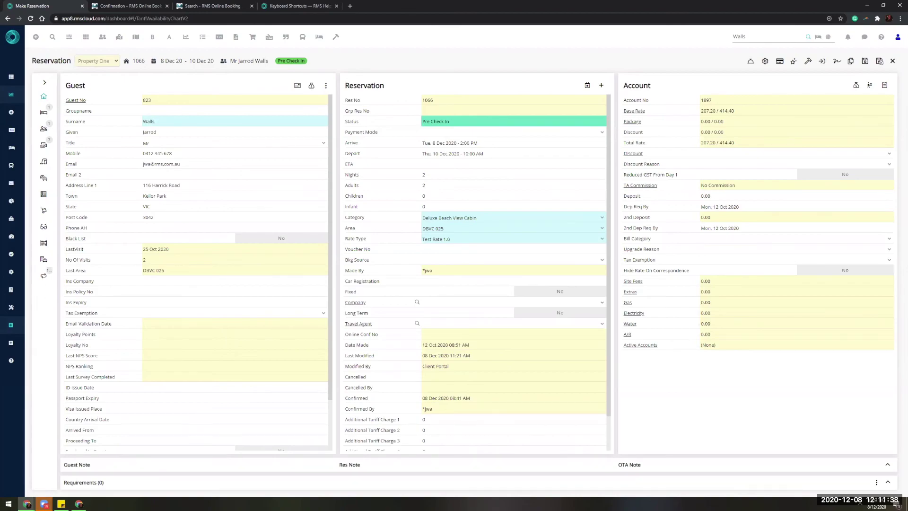
{"action": "mouse_move", "coordinate": [79, 503]}
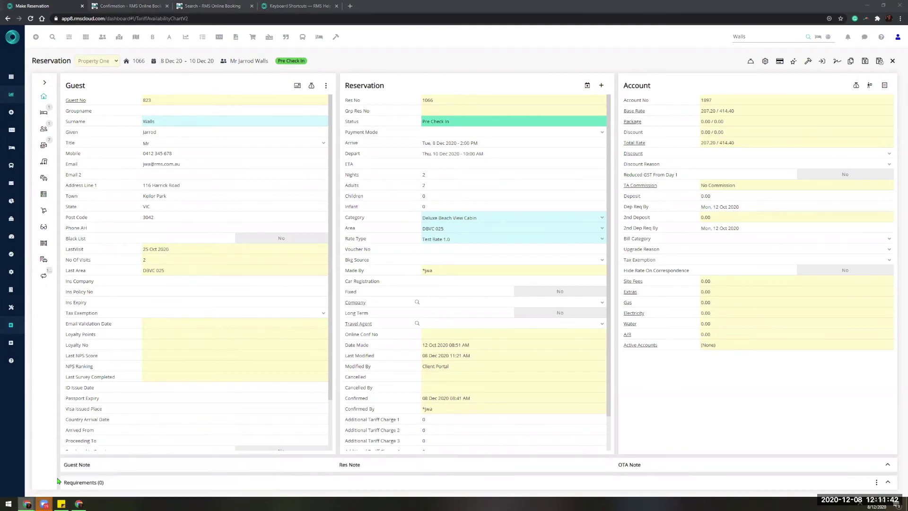
{"action": "key", "text": "alt+Tab"}
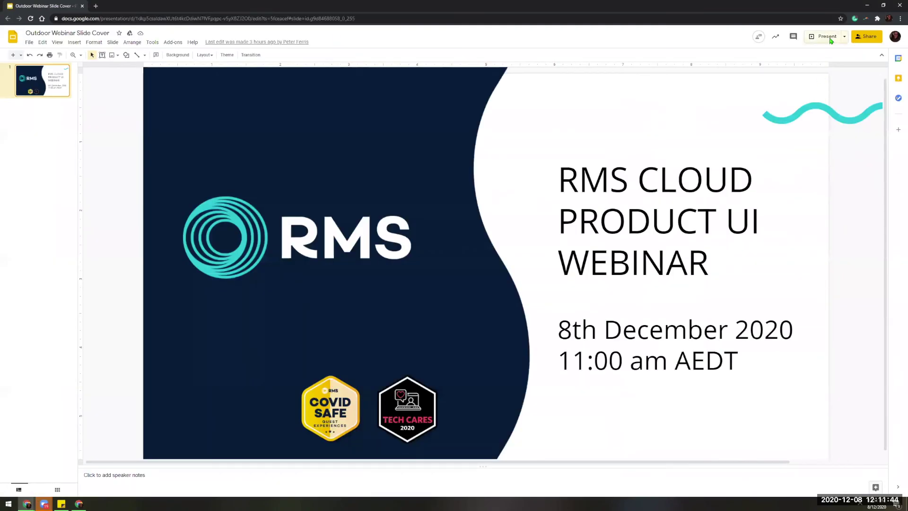
Present the RMS Cloud Product UI Webinar title slide full screen, then exit back to reservation 1066.
{"action": "left_click", "coordinate": [831, 40]}
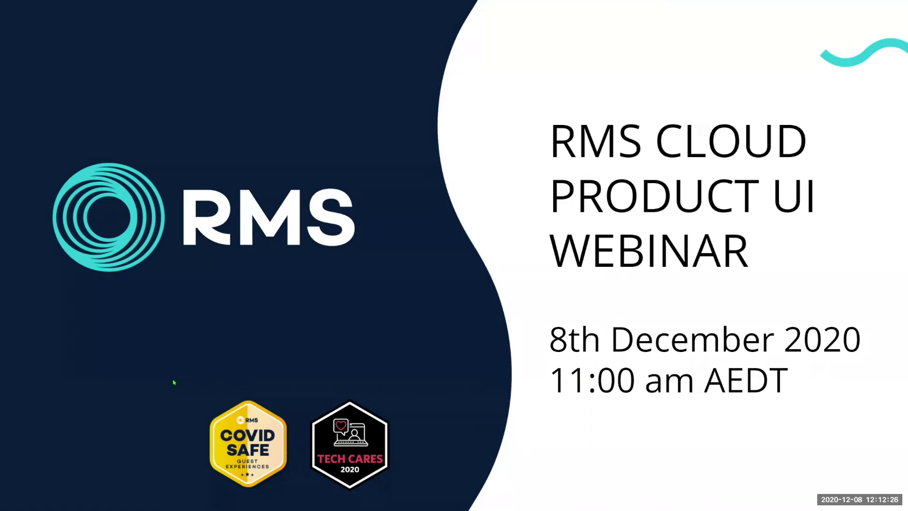
{"action": "key", "text": "Escape"}
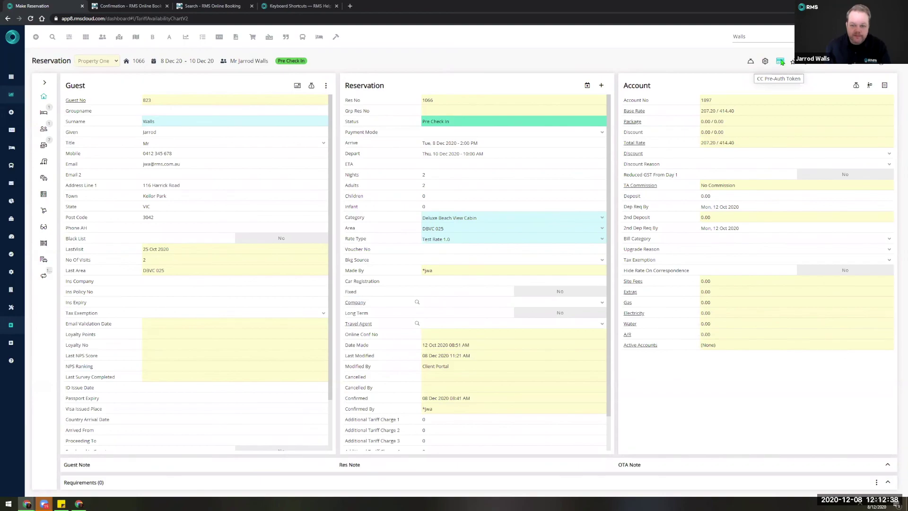
{"action": "left_click", "coordinate": [781, 62]}
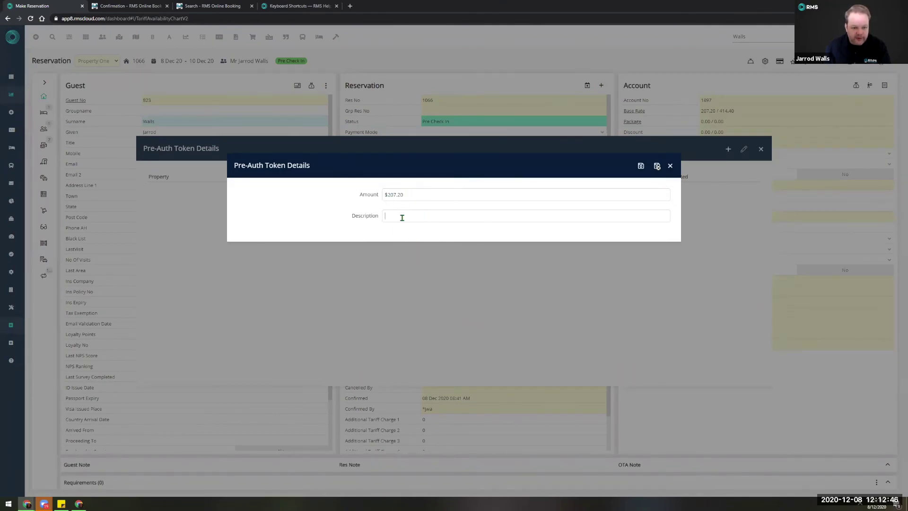
Describe the token as a pre-auth for the guest and enter the Visa card number and cardholder name.
{"action": "type", "text": "Pre Auth for Mr Walls"}
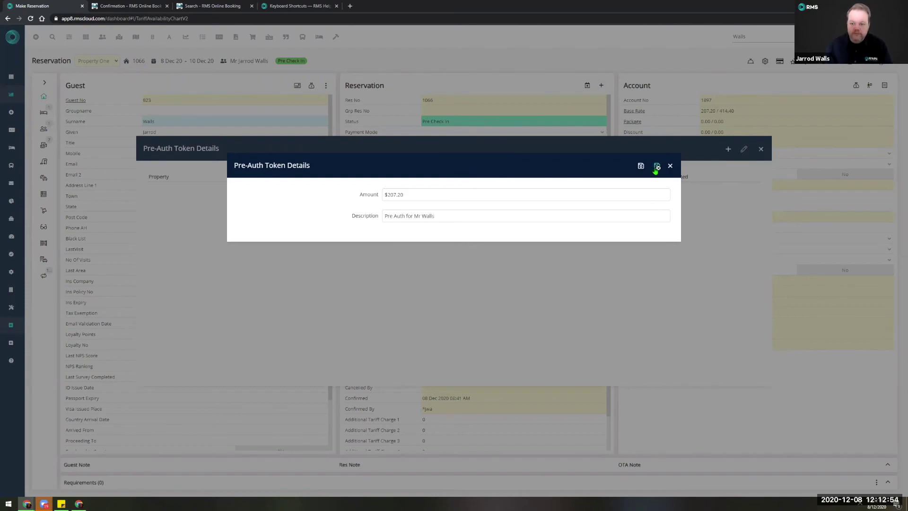
{"action": "left_click", "coordinate": [656, 166]}
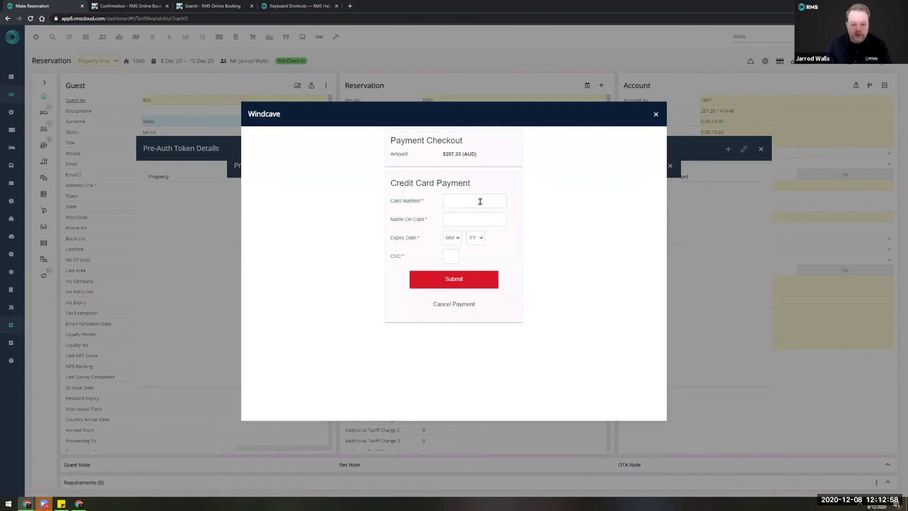
{"action": "left_click", "coordinate": [480, 201]}
{"action": "type", "text": "4242 4242 4242 4242"}
{"action": "key", "text": "Tab"}
{"action": "type", "text": "Walls"}
Set expiry 03/21 and the security code, submit the $207.20 token, and close the token list.
{"action": "left_click", "coordinate": [451, 237]}
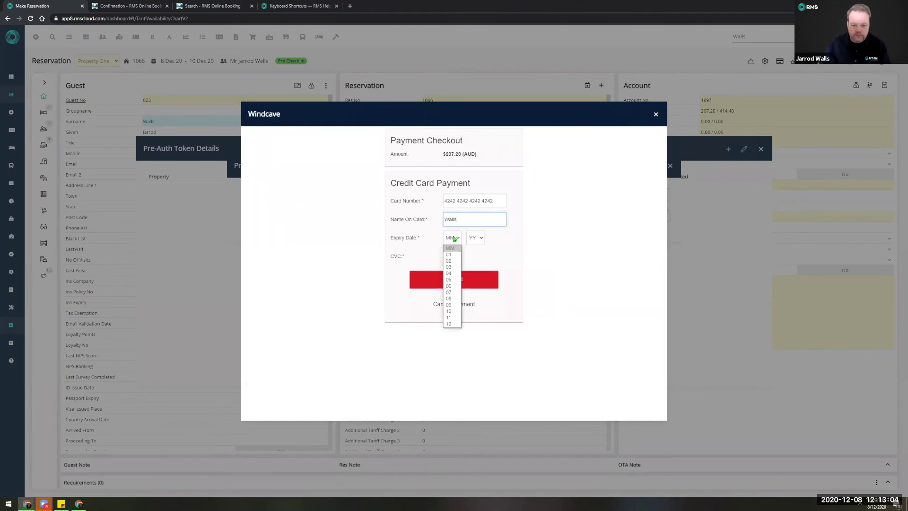
{"action": "left_click", "coordinate": [448, 268]}
{"action": "left_click", "coordinate": [474, 238]}
{"action": "left_click", "coordinate": [473, 261]}
{"action": "left_click", "coordinate": [446, 256]}
{"action": "type", "text": "123"}
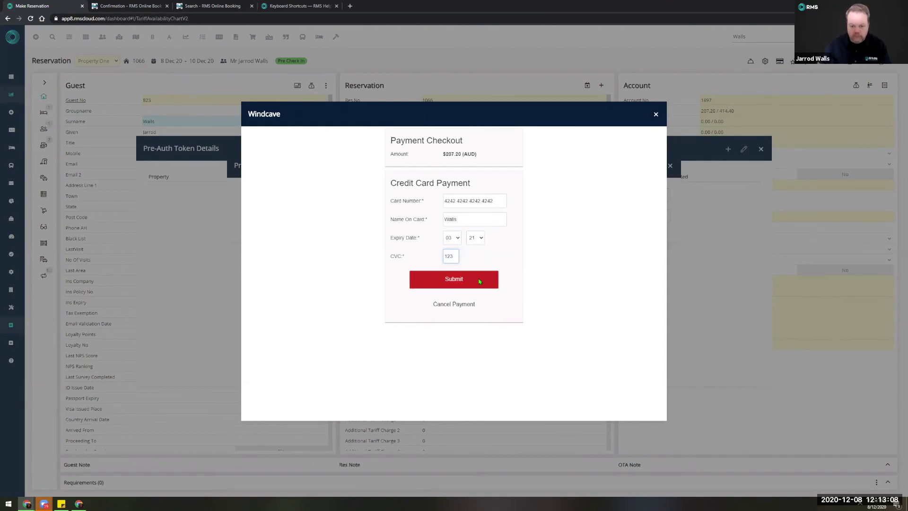
{"action": "left_click", "coordinate": [479, 280]}
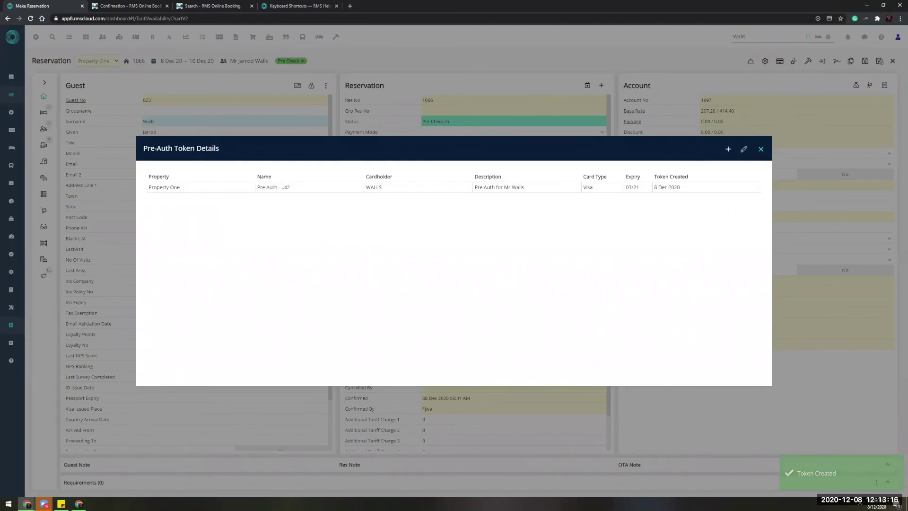
{"action": "left_click", "coordinate": [761, 149]}
{"action": "mouse_move", "coordinate": [58, 373]}
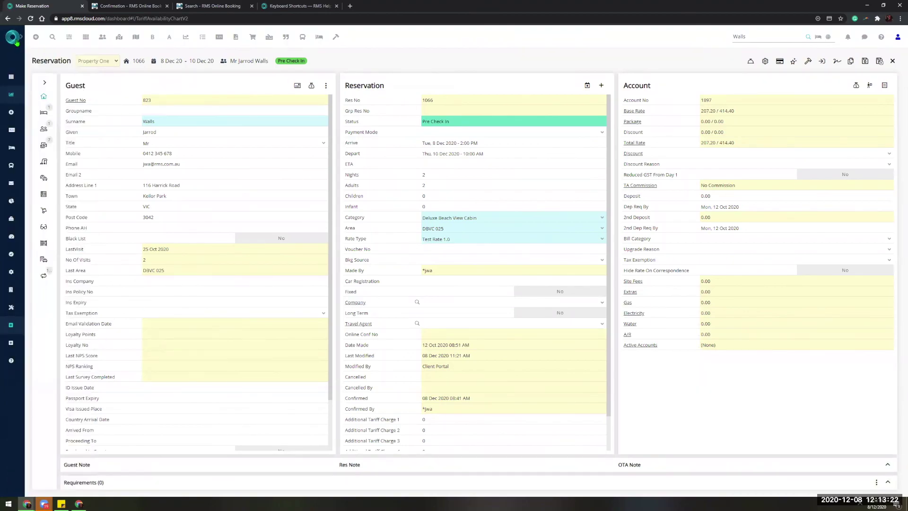
{"action": "left_click", "coordinate": [15, 41]}
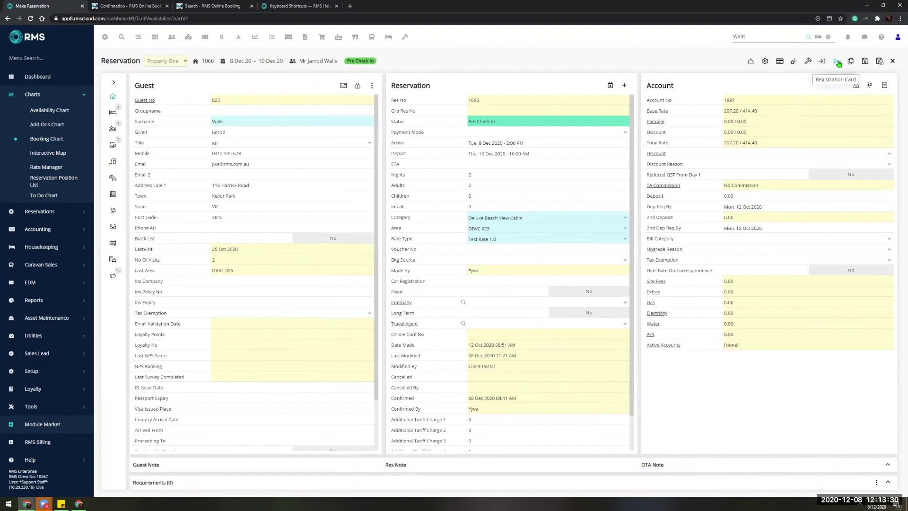
Search the menu for 'field' and open Field Maintenance for accommodation reservations.
{"action": "left_click", "coordinate": [64, 57]}
{"action": "type", "text": "f"}
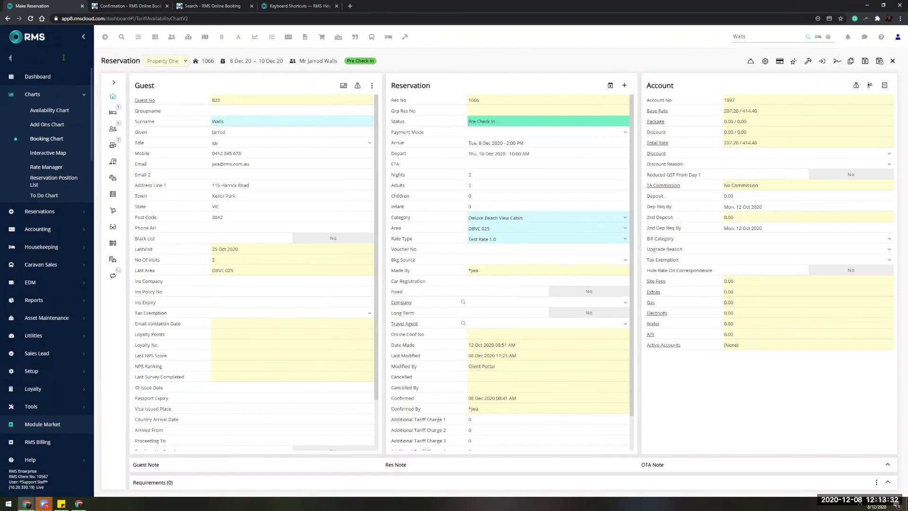
{"action": "type", "text": "ield"}
{"action": "left_click", "coordinate": [55, 106]}
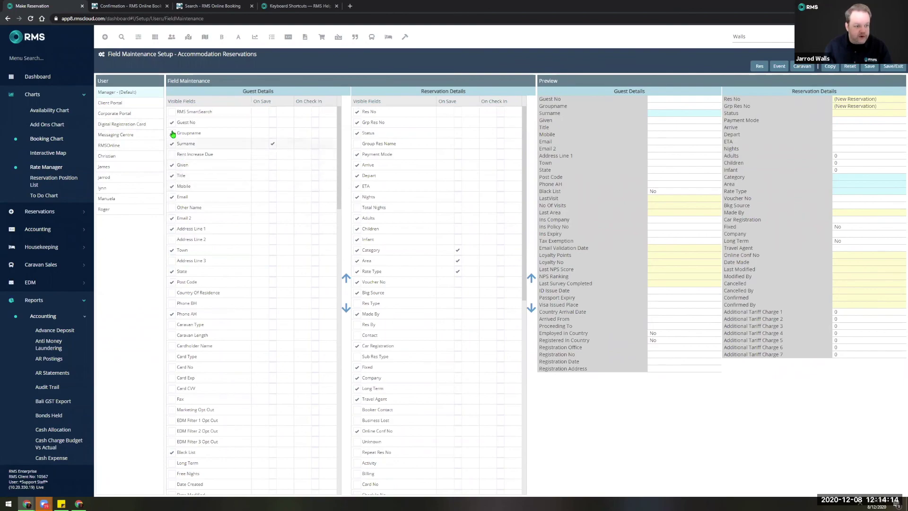
Require Given, Title, Mobile and Email on check-in for the Manager profile.
{"action": "left_click_drag", "start_coordinate": [334, 198], "coordinate": [323, 140]}
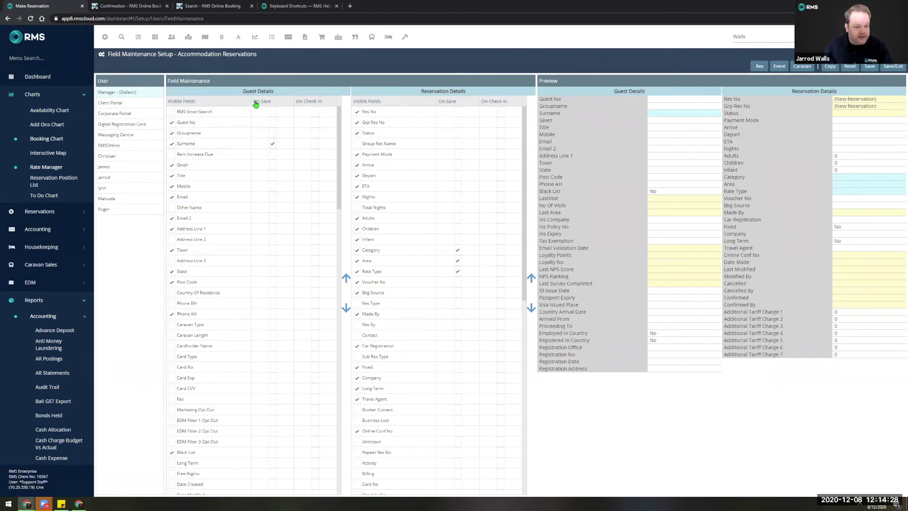
{"action": "left_click", "coordinate": [272, 143]}
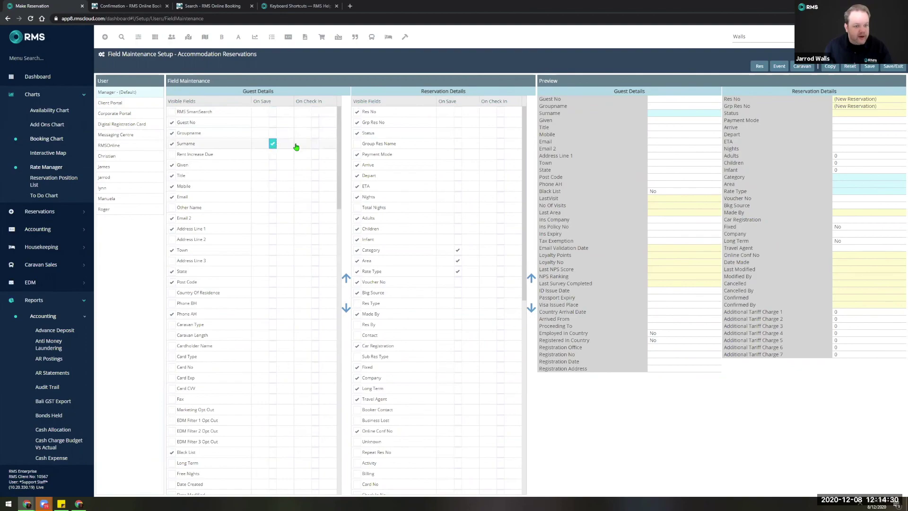
{"action": "left_click", "coordinate": [315, 167]}
{"action": "left_click", "coordinate": [315, 175]}
{"action": "left_click", "coordinate": [315, 186]}
{"action": "left_click", "coordinate": [315, 197]}
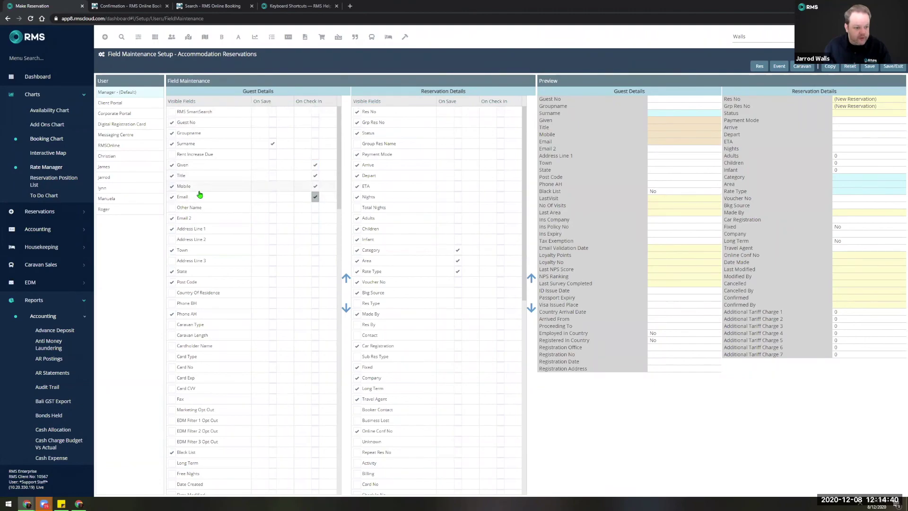
Remove the On Check In requirement from Email, Mobile, Title and Given again.
{"action": "left_click", "coordinate": [315, 196]}
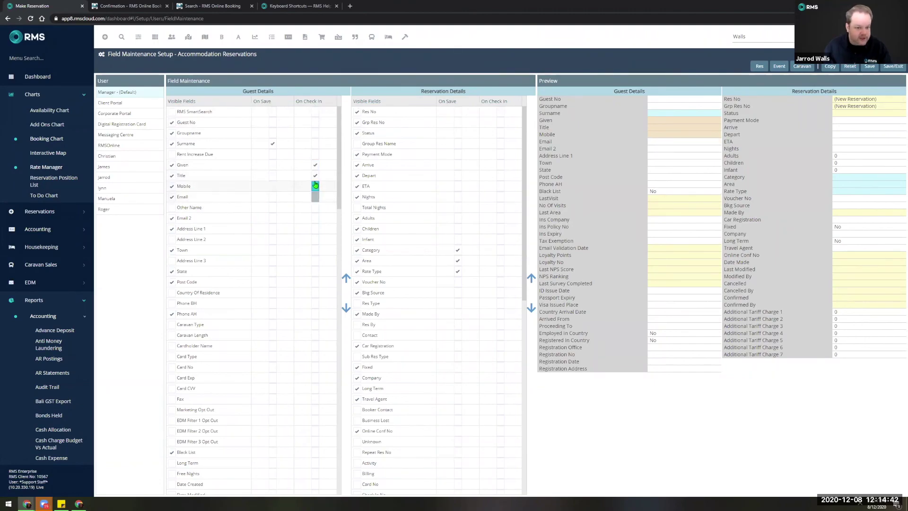
{"action": "left_click", "coordinate": [315, 186]}
{"action": "left_click", "coordinate": [315, 175]}
{"action": "left_click", "coordinate": [315, 164]}
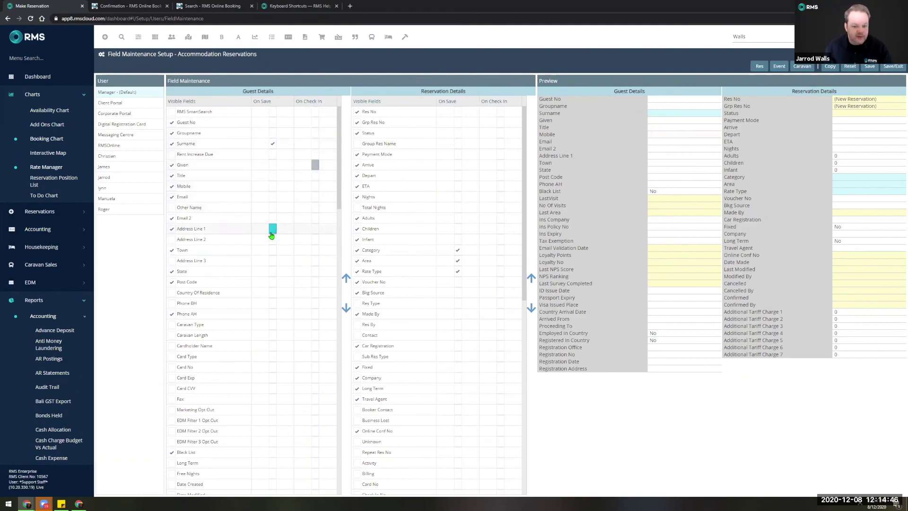
Move Post Code above State and back, then show the Digital Registration Card profile's fields.
{"action": "left_click", "coordinate": [346, 278]}
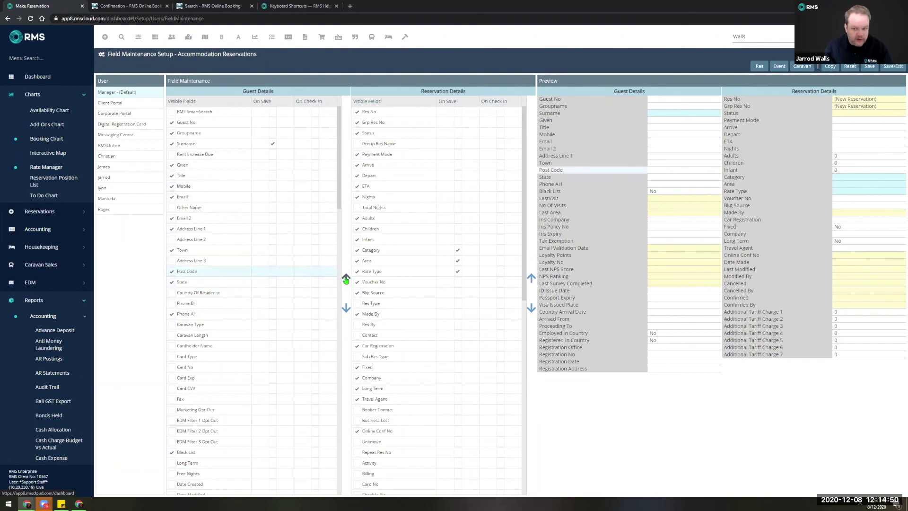
{"action": "left_click", "coordinate": [346, 307]}
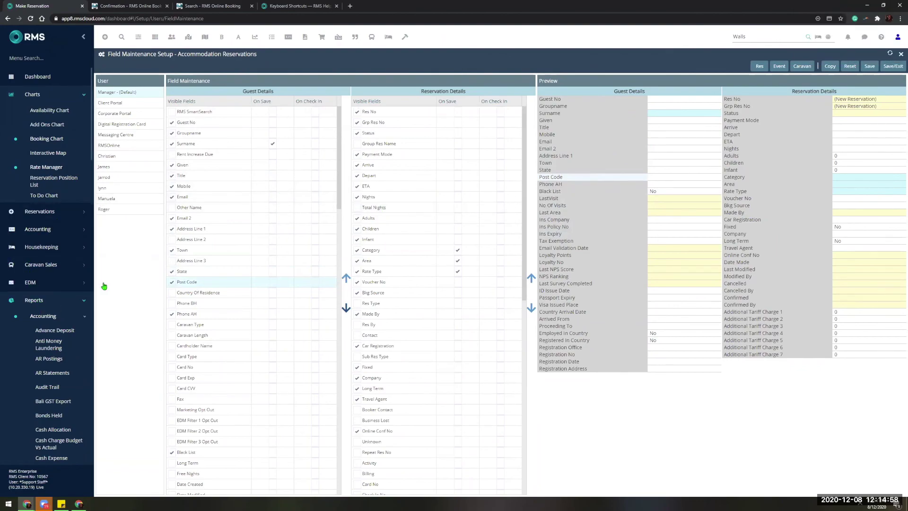
{"action": "left_click", "coordinate": [124, 123]}
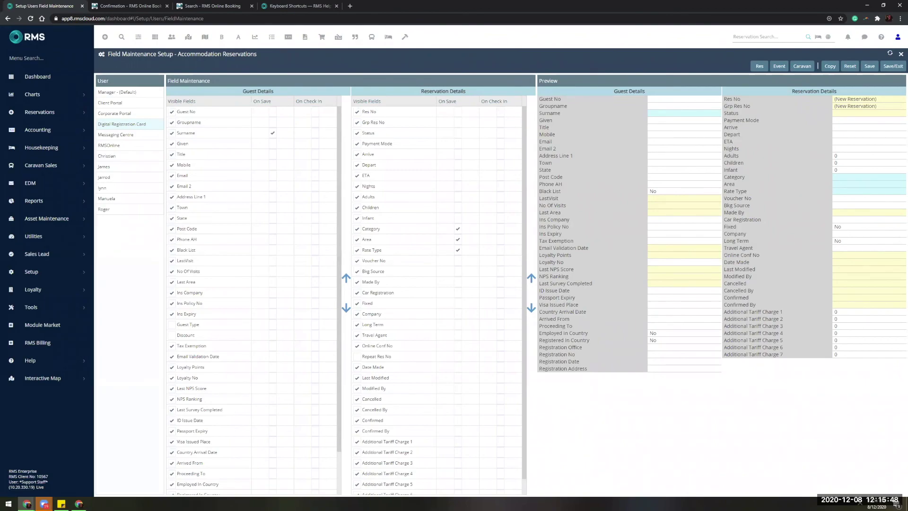
Open the Booking Chart for 8–21 Dec 2020, then present the webinar slides full screen.
{"action": "left_click", "coordinate": [33, 94]}
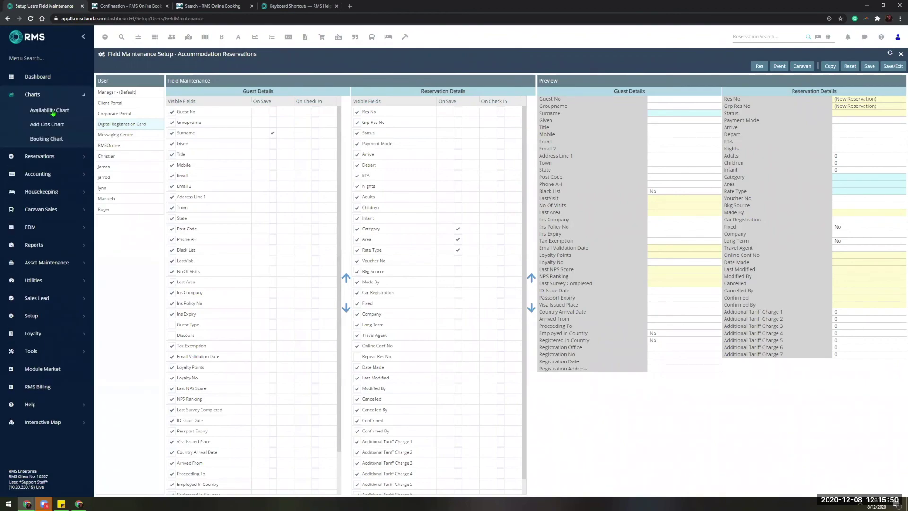
{"action": "left_click", "coordinate": [51, 144]}
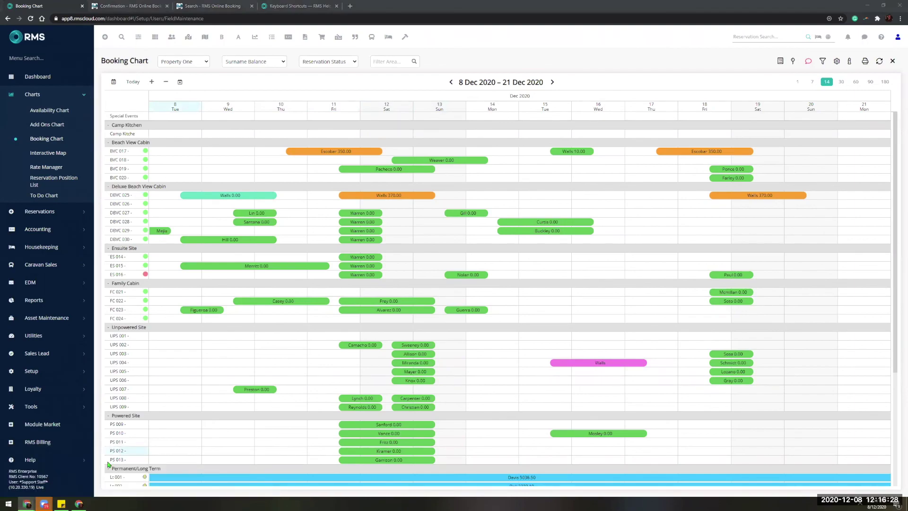
{"action": "key", "text": "alt+Tab"}
{"action": "left_click", "coordinate": [833, 38]}
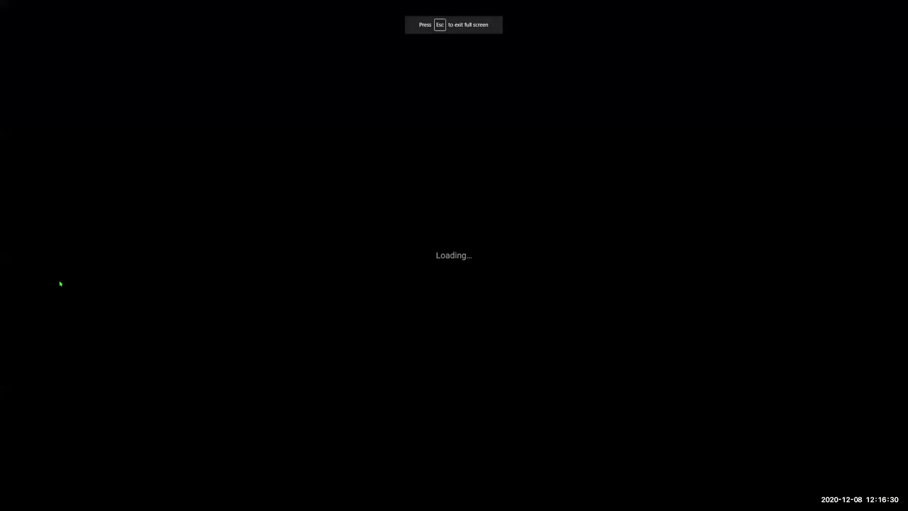